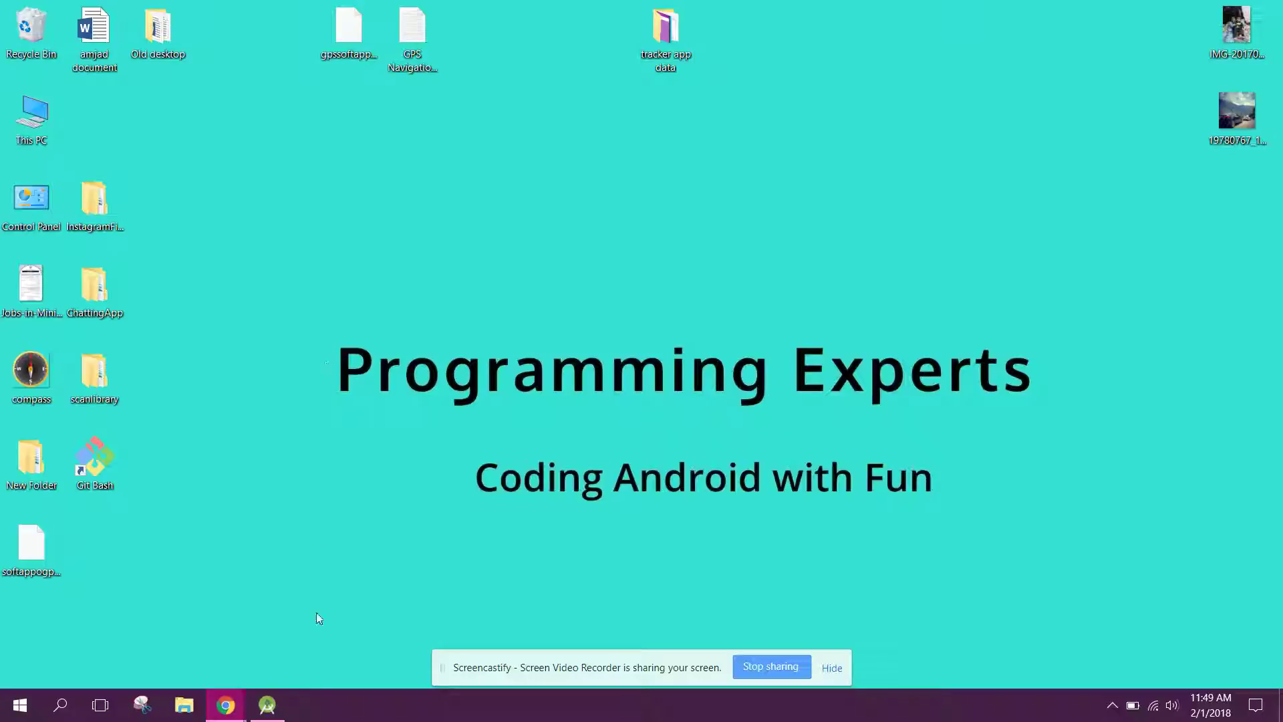
Review the name, code and imageUri extras that NameActivity passes along.
left_click(267, 705)
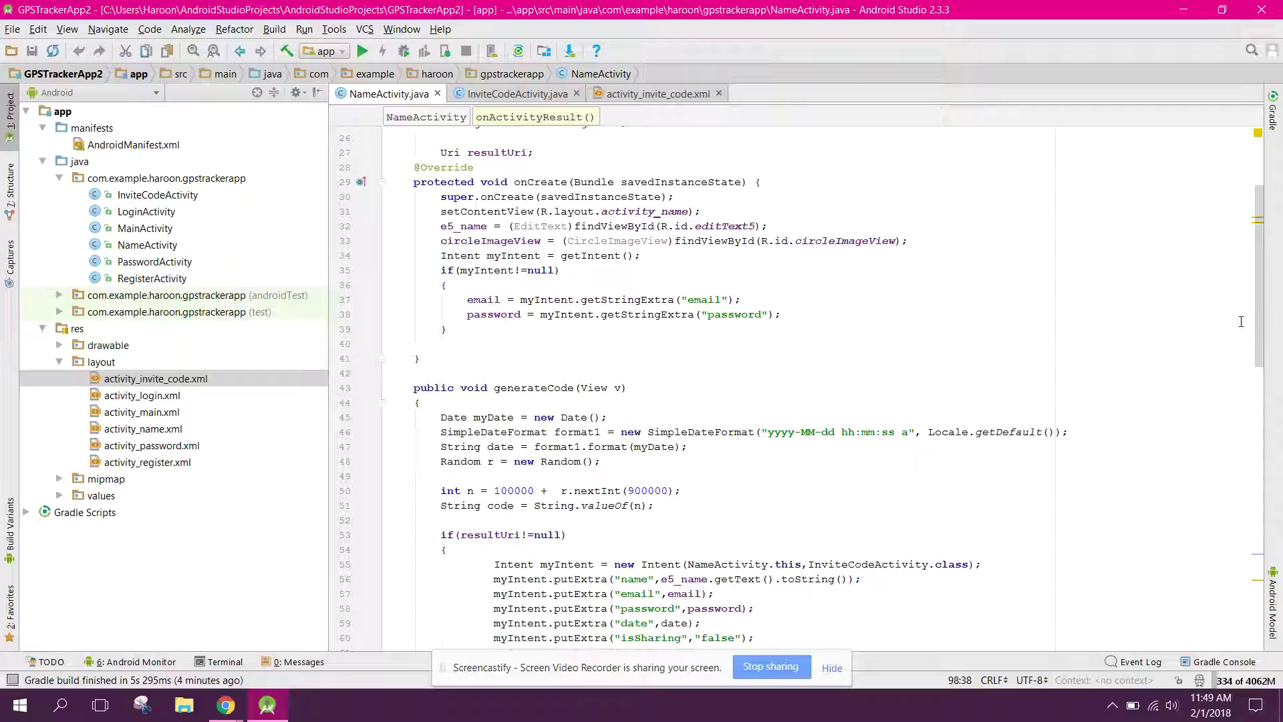
left_click_drag(1260, 212, 1261, 334)
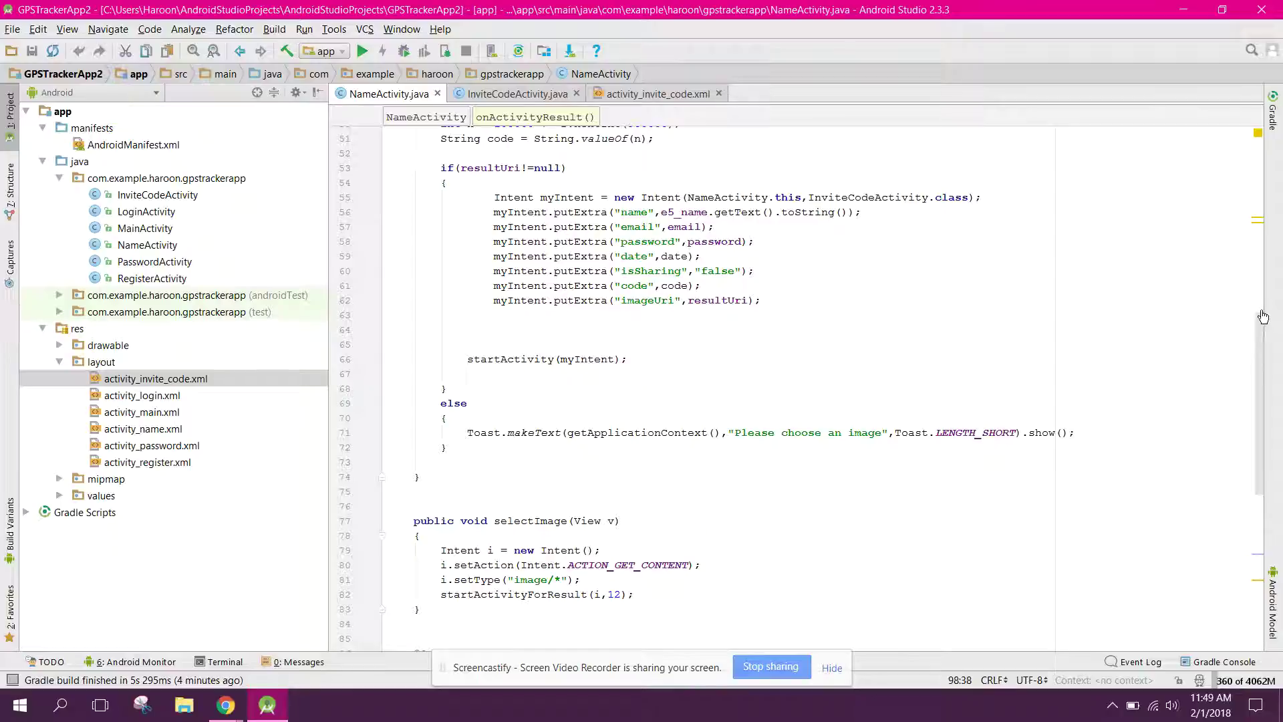
left_click_drag(1262, 346, 1259, 406)
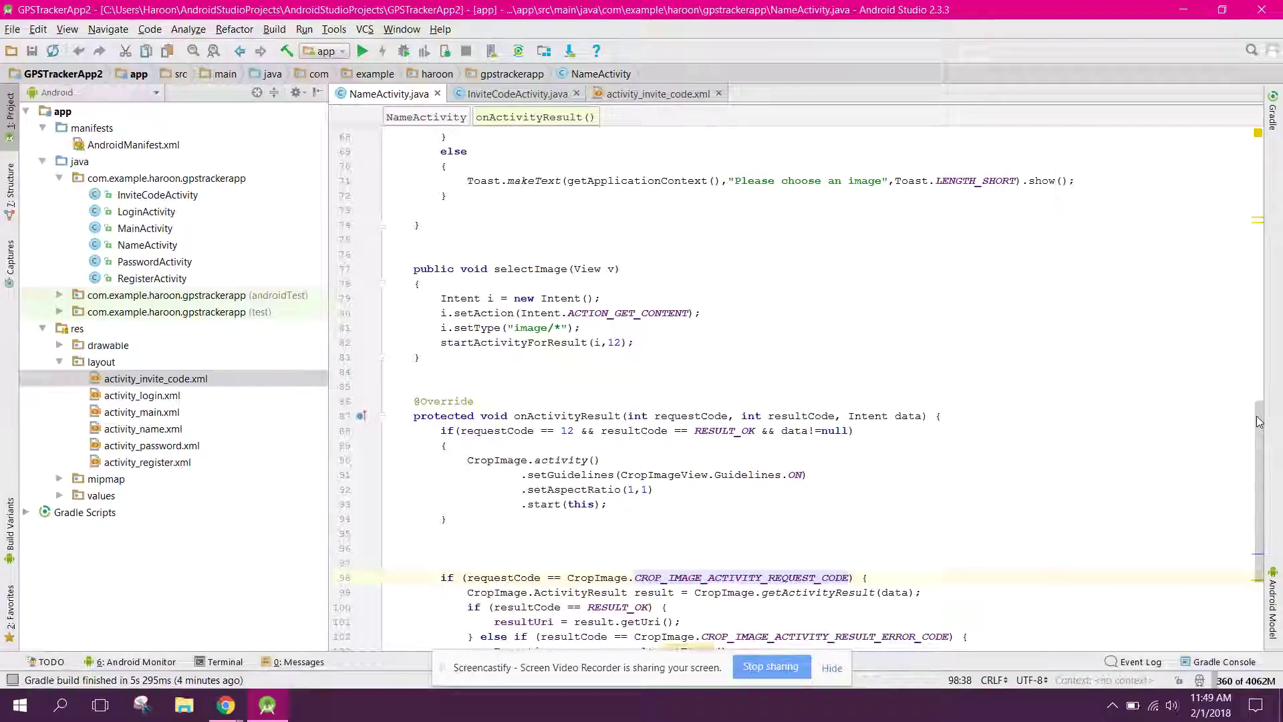
left_click_drag(1259, 406, 1244, 291)
scroll(1202, 231, "up", 3)
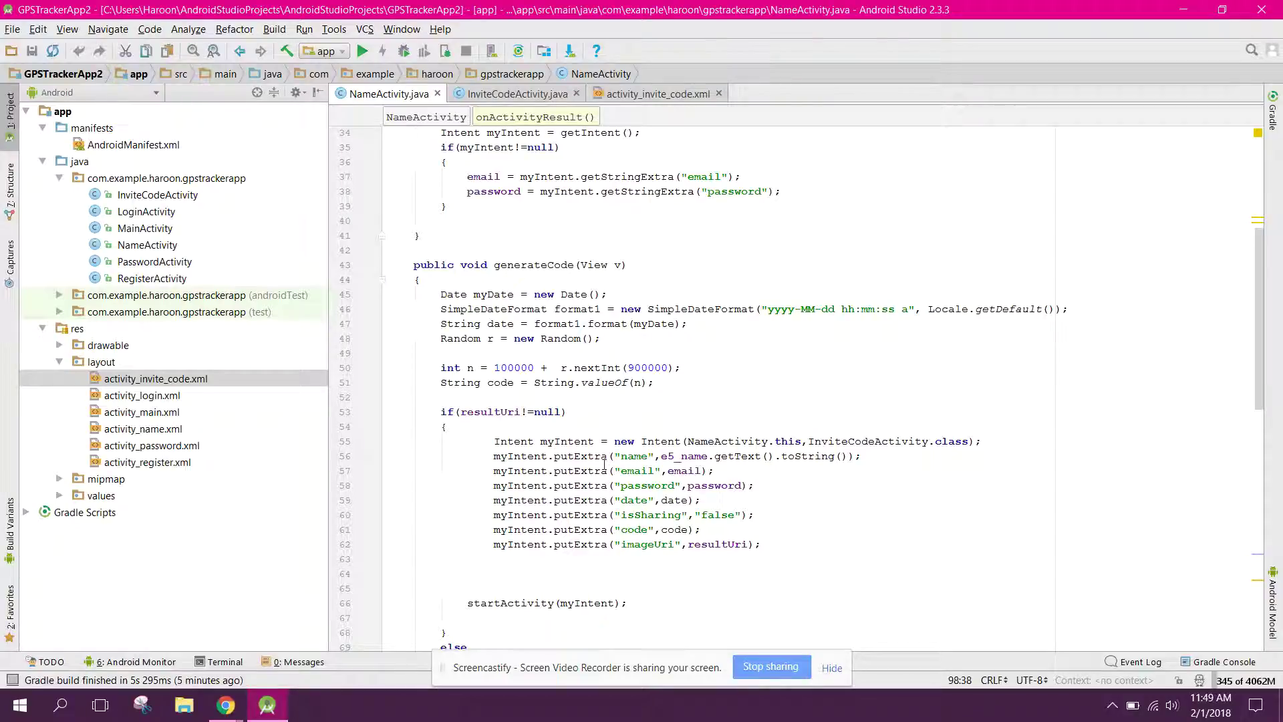
left_click_drag(620, 456, 649, 457)
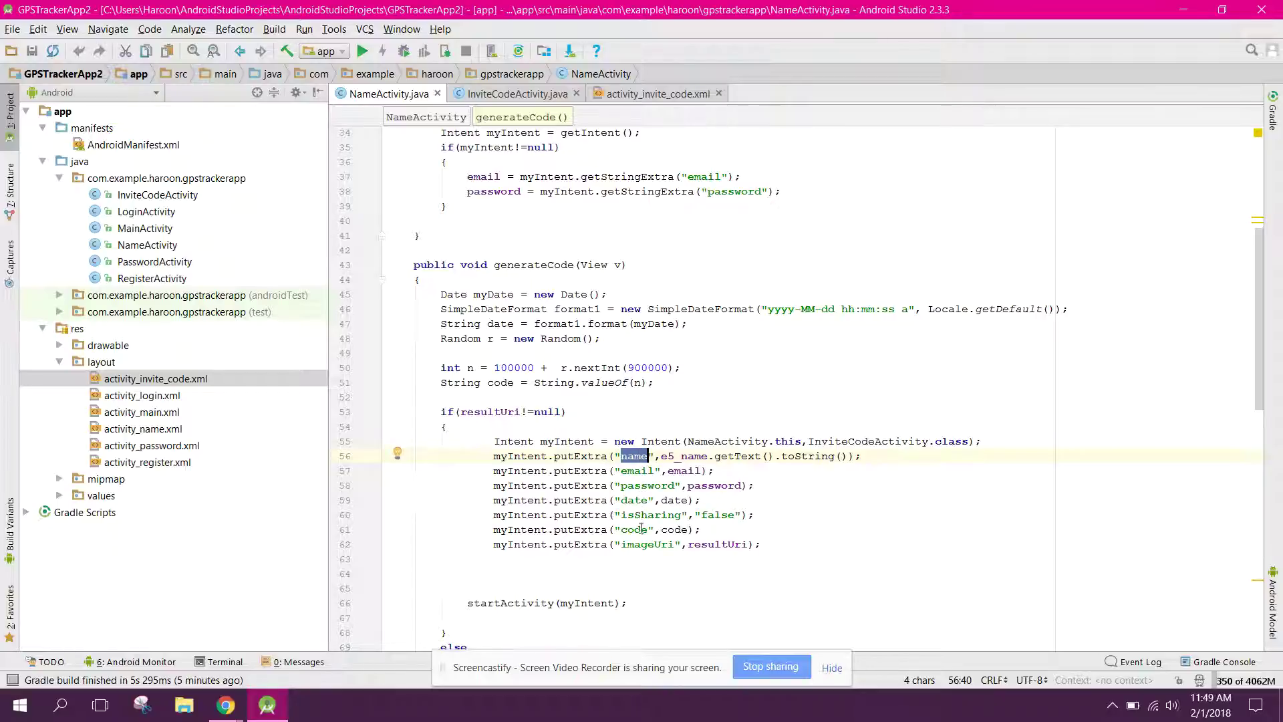
left_click(641, 529)
double_click(650, 544)
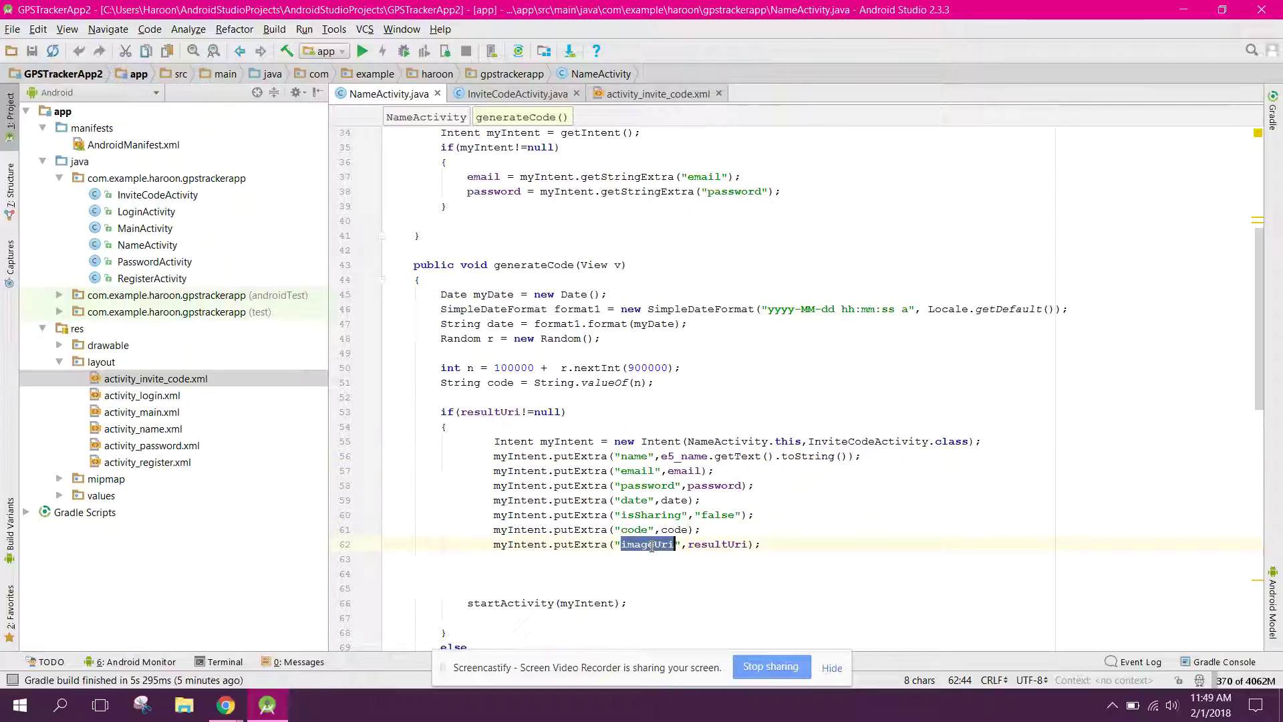
left_click_drag(1260, 256, 1260, 491)
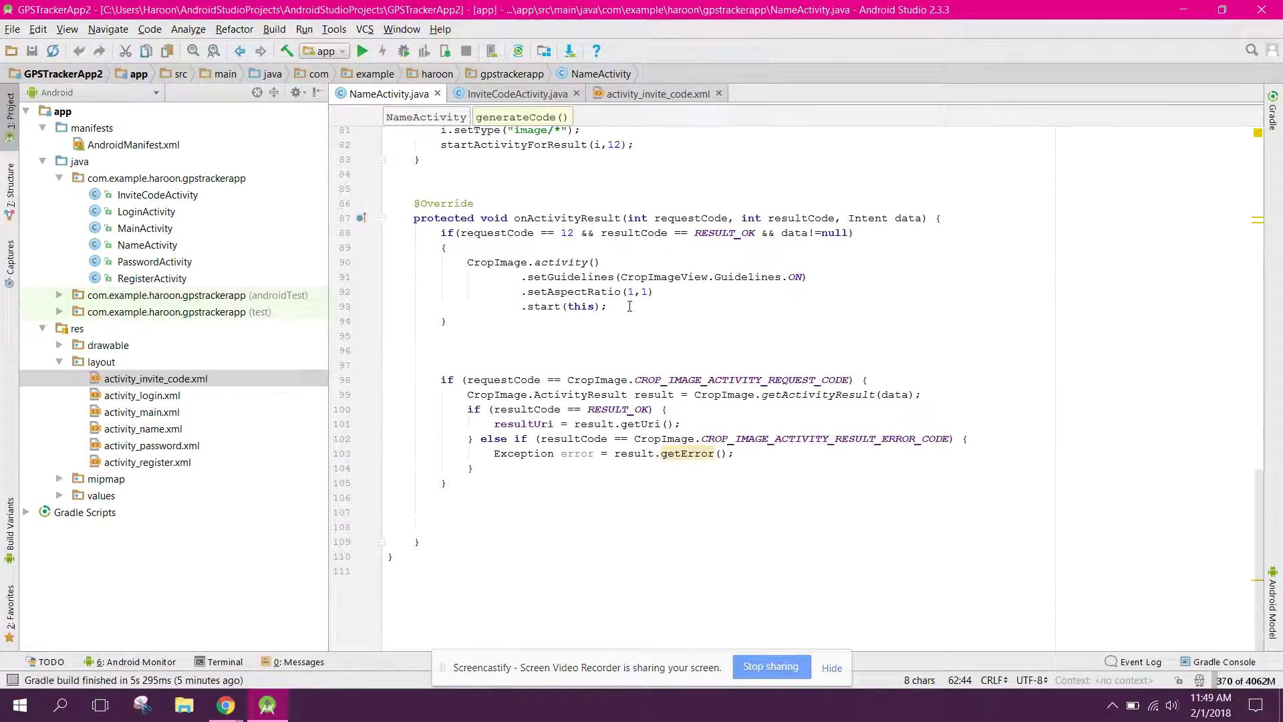
Add circleImageView.setImageURI(resultUri); below the resultUri assignment in onActivityResult.
left_click(690, 424)
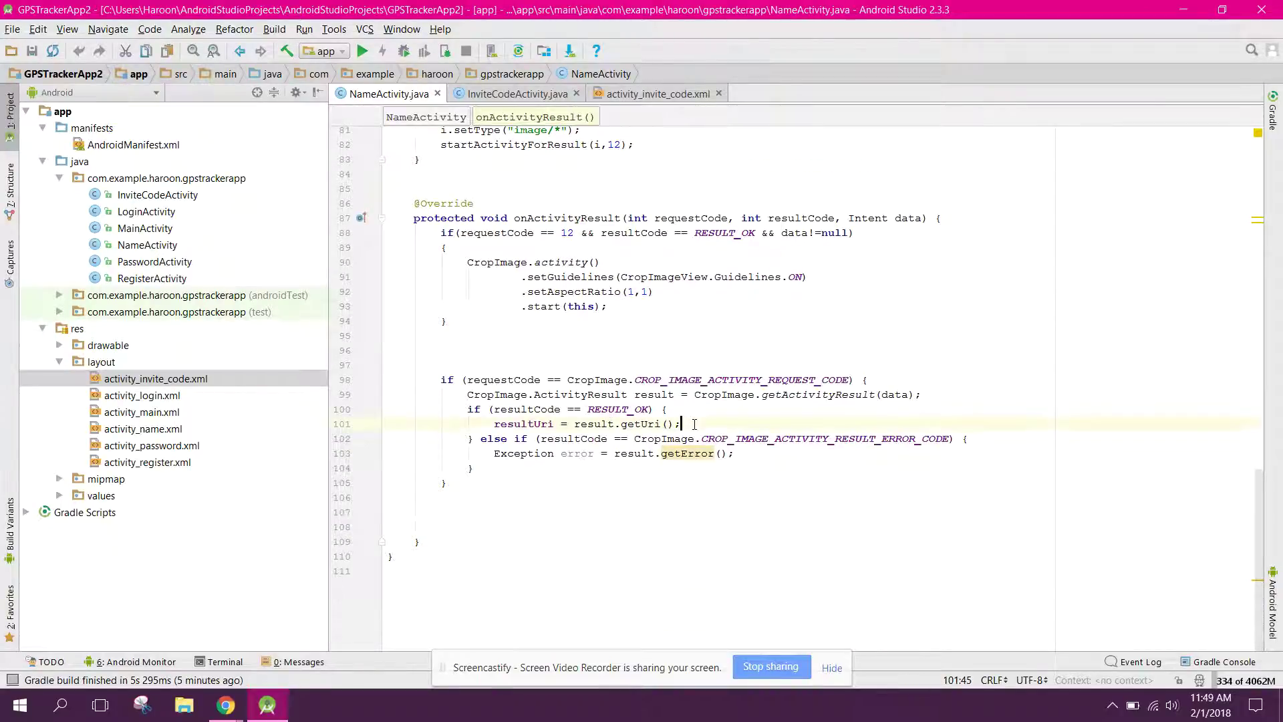
key("Return")
type("cir")
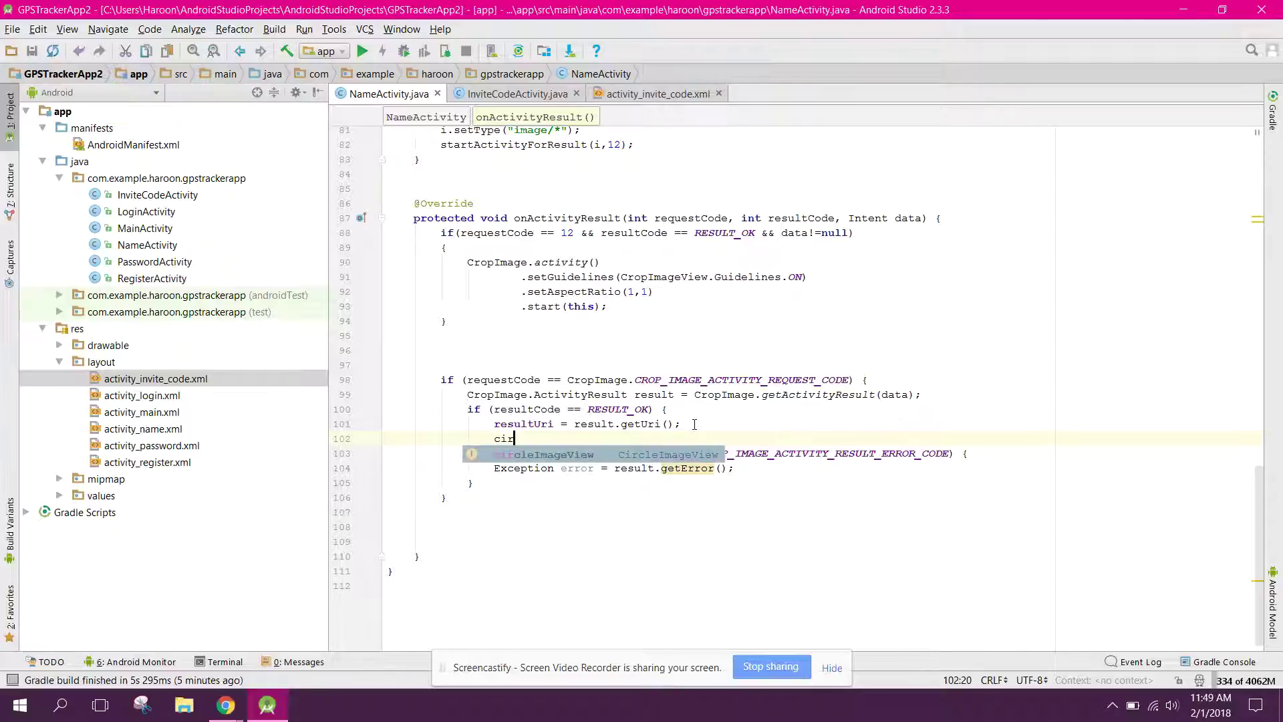
type("cleImageView.")
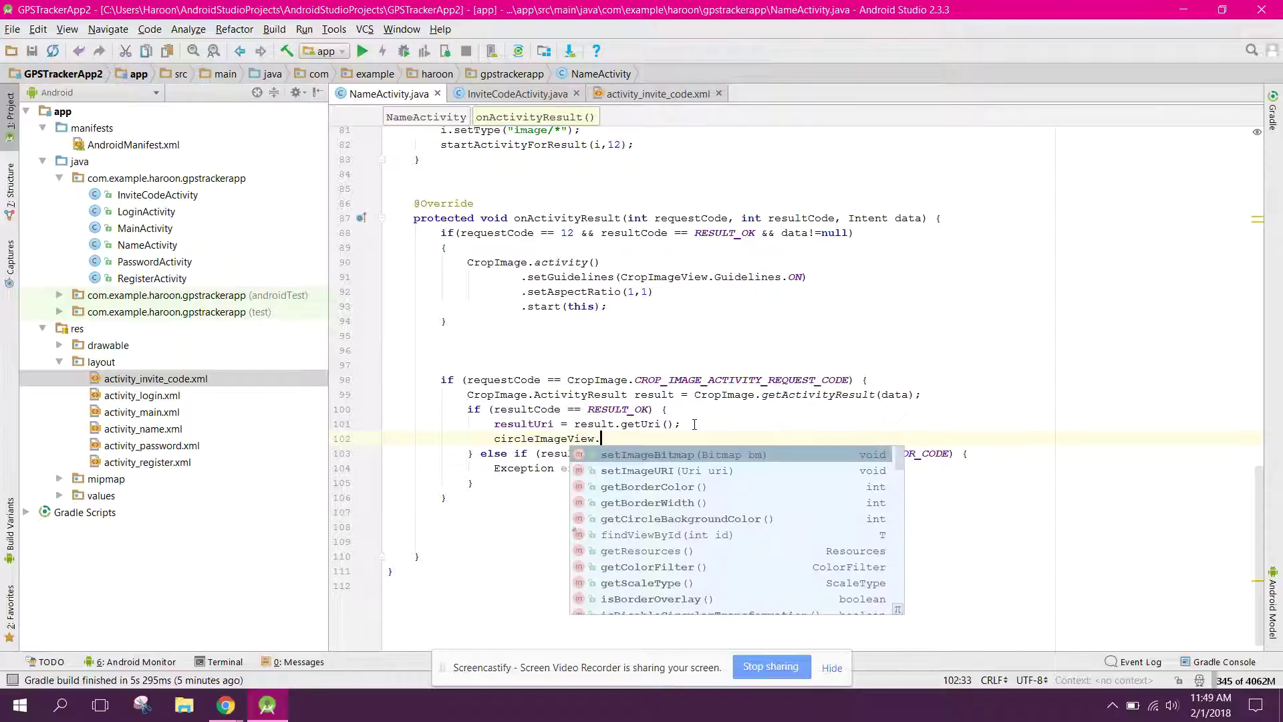
type("set")
key("Down")
key("Return")
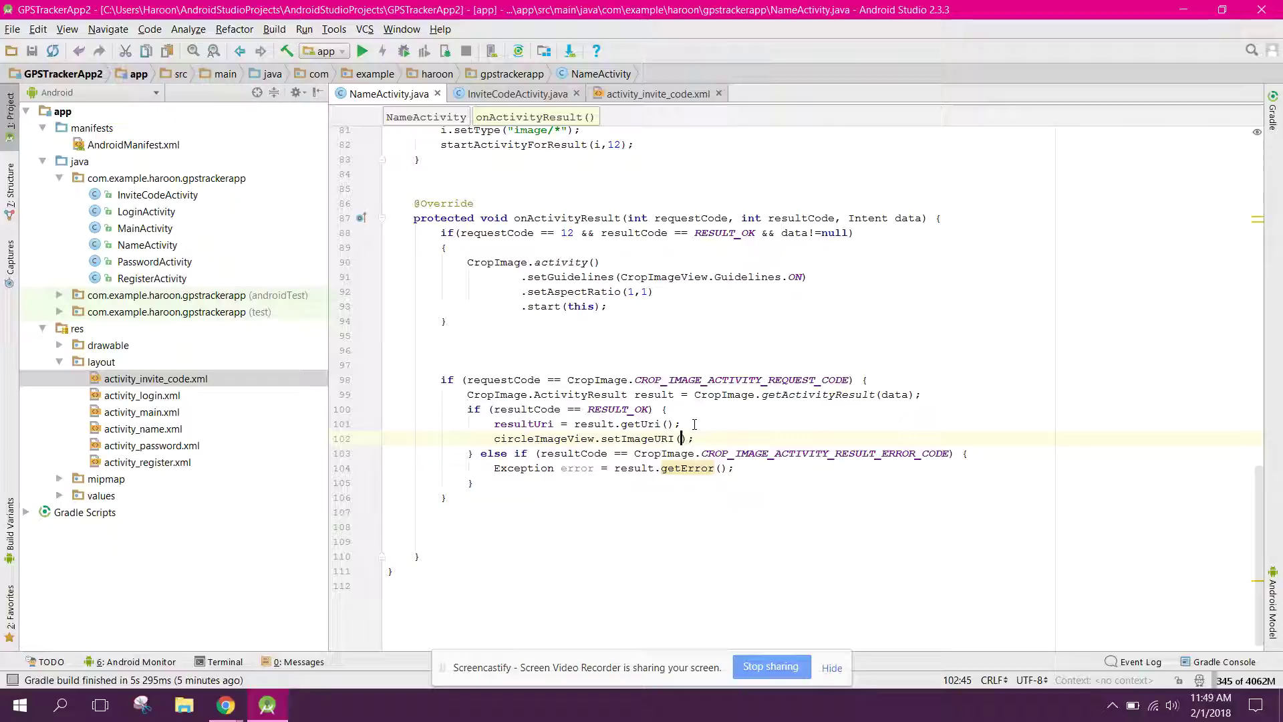
type("re")
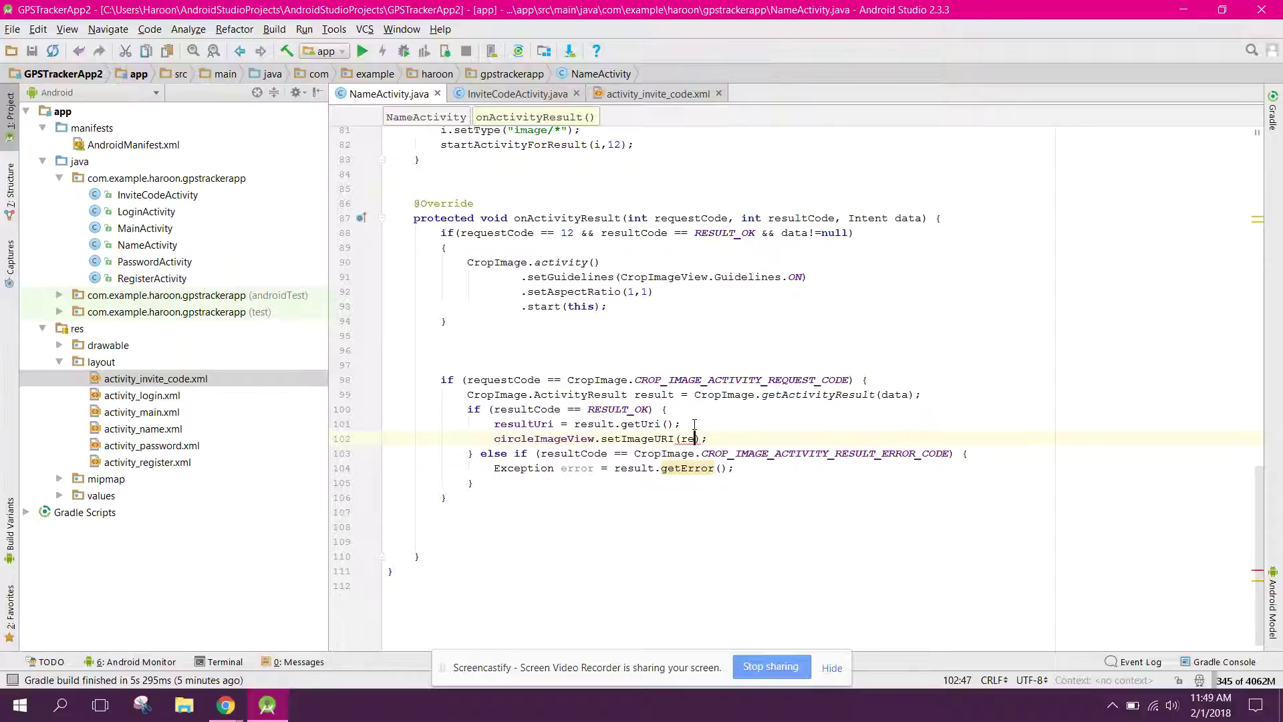
type("su")
key("Return")
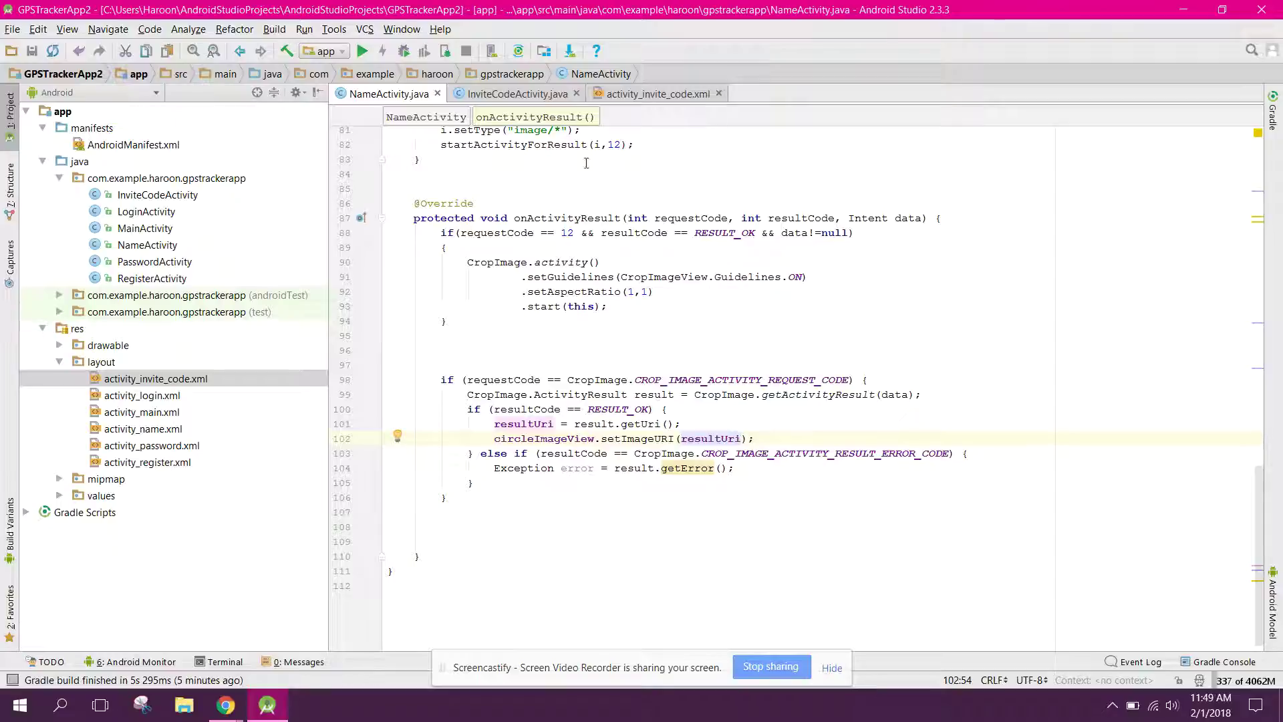
Open activity_name.xml with its rendered Preview, then close the layout.
left_click(152, 430)
double_click(152, 429)
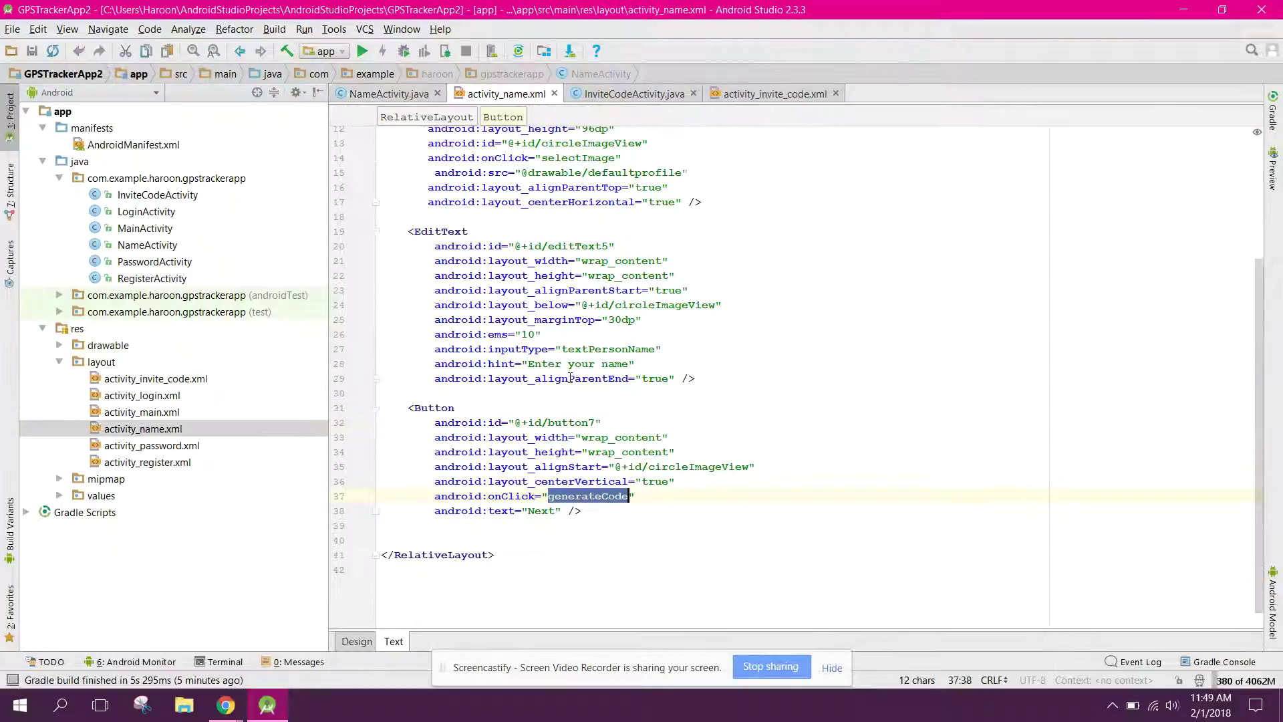
left_click(1273, 191)
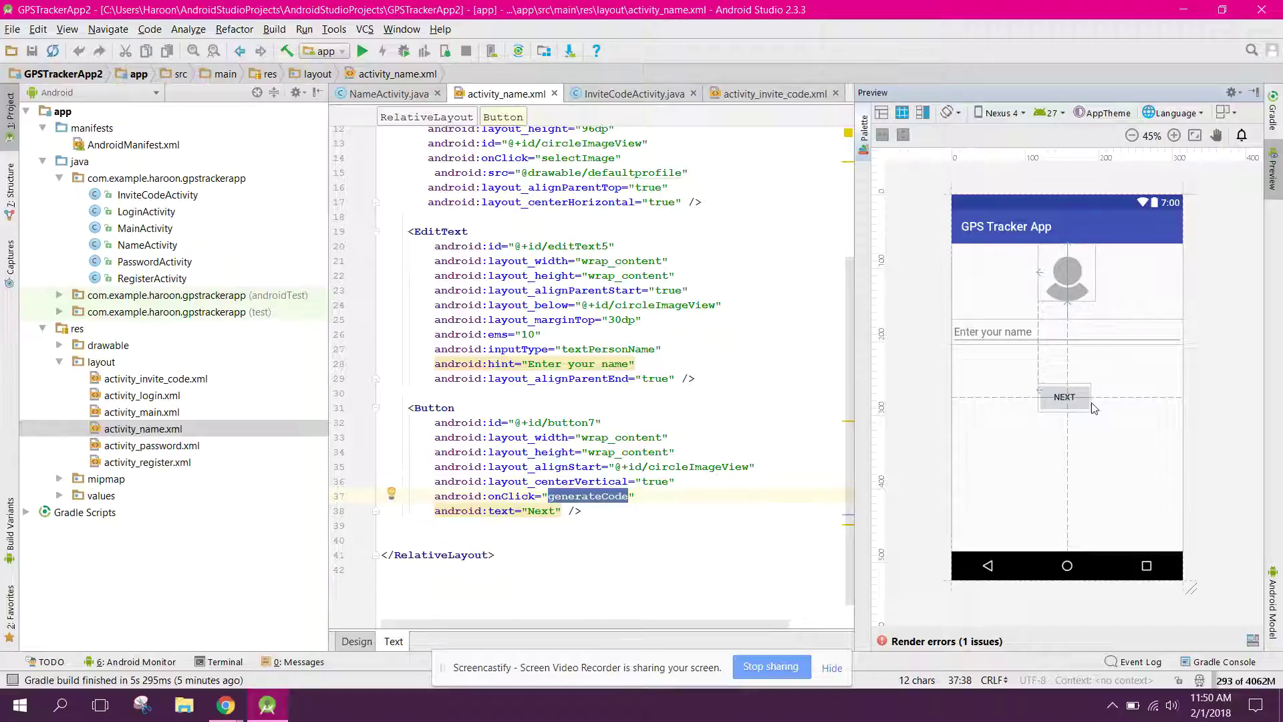
left_click(554, 94)
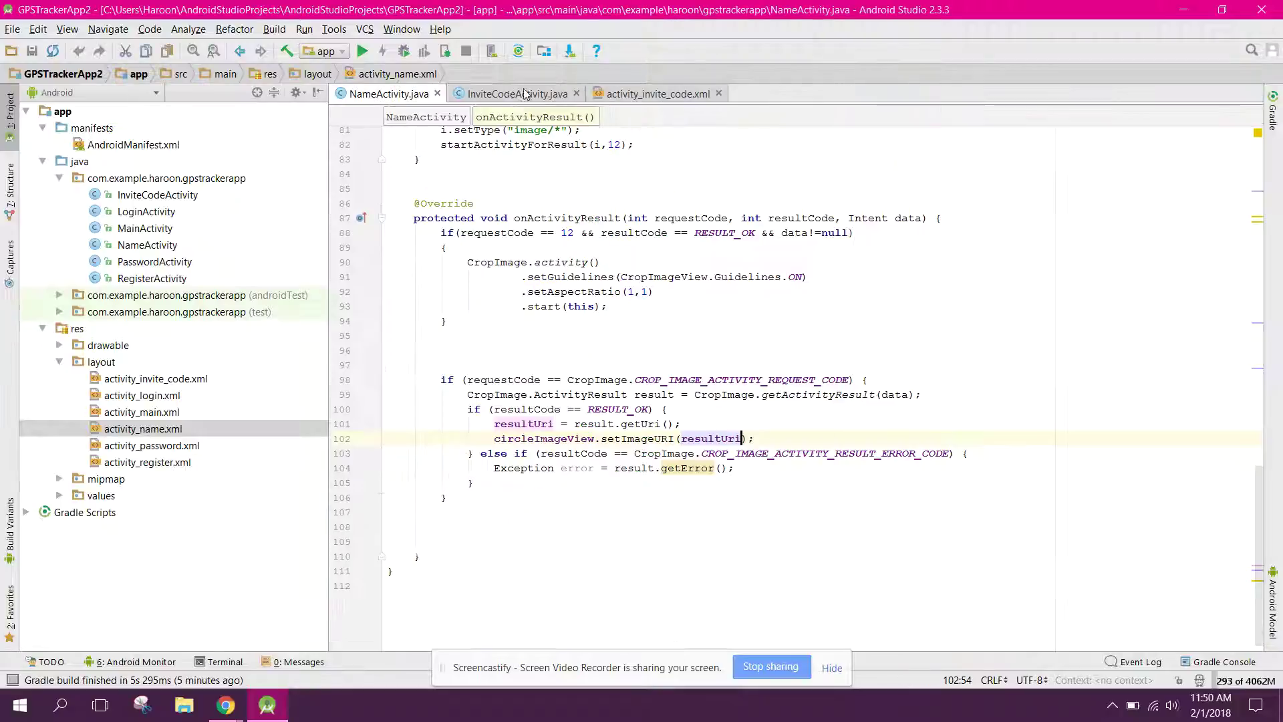
Drop a TextView onto activity_invite_code.xml and centre it horizontally near the top.
left_click(647, 94)
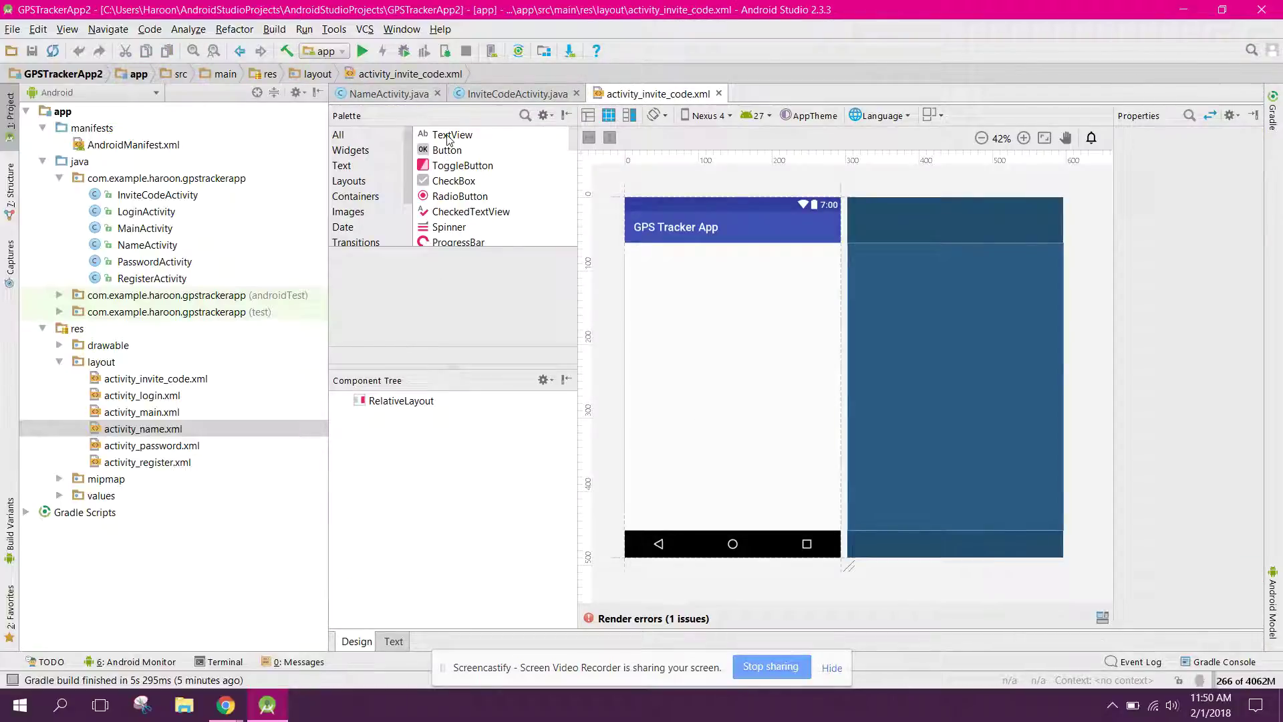
left_click_drag(448, 140, 699, 311)
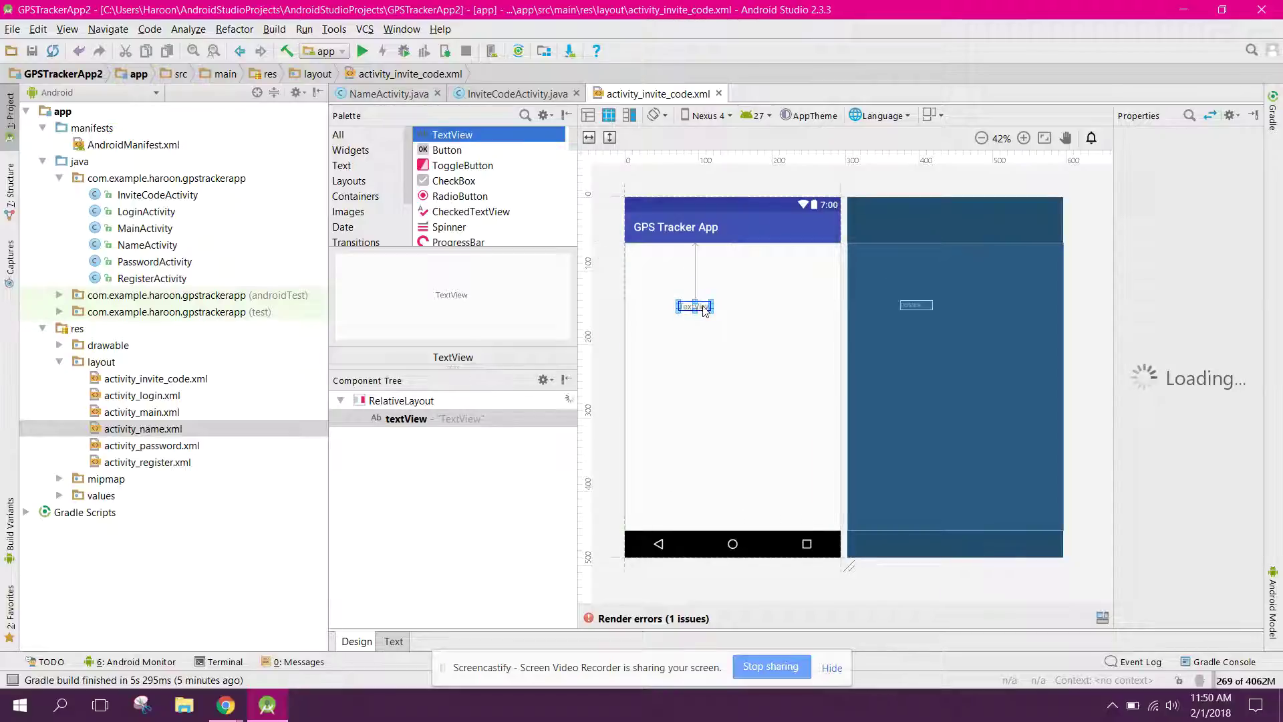
left_click(392, 640)
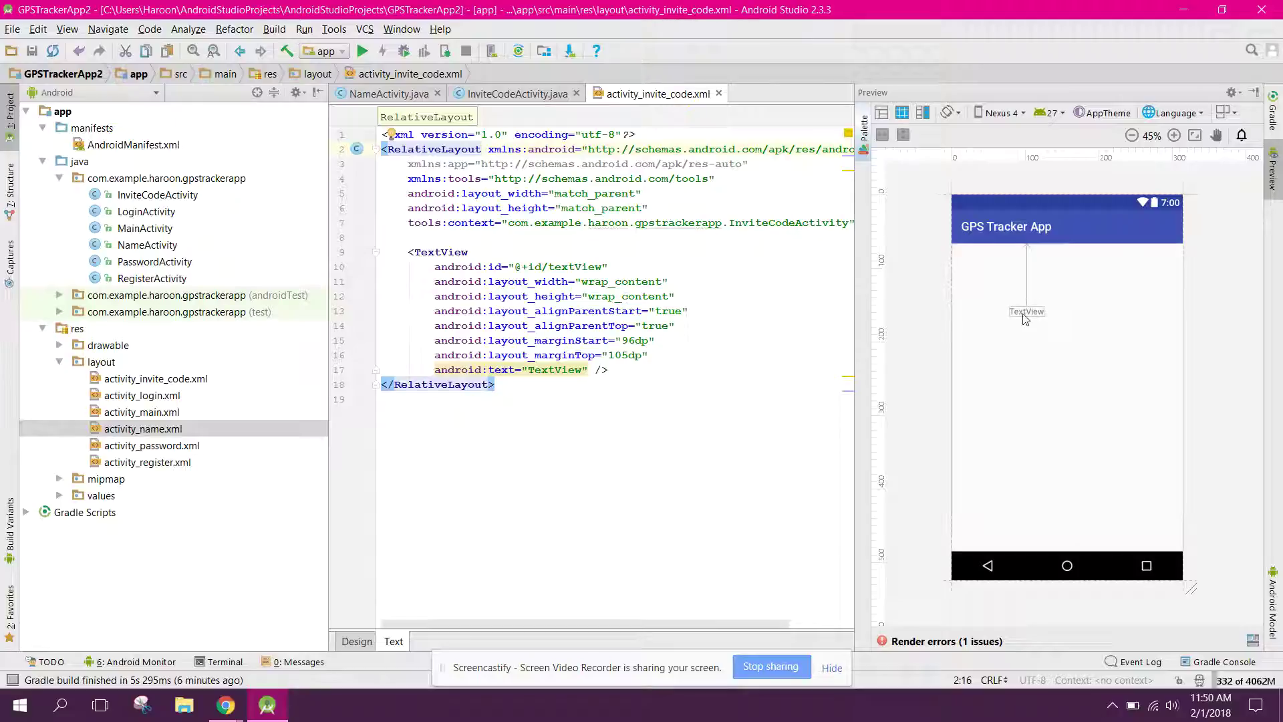
left_click(1024, 311)
left_click_drag(1025, 309, 1069, 313)
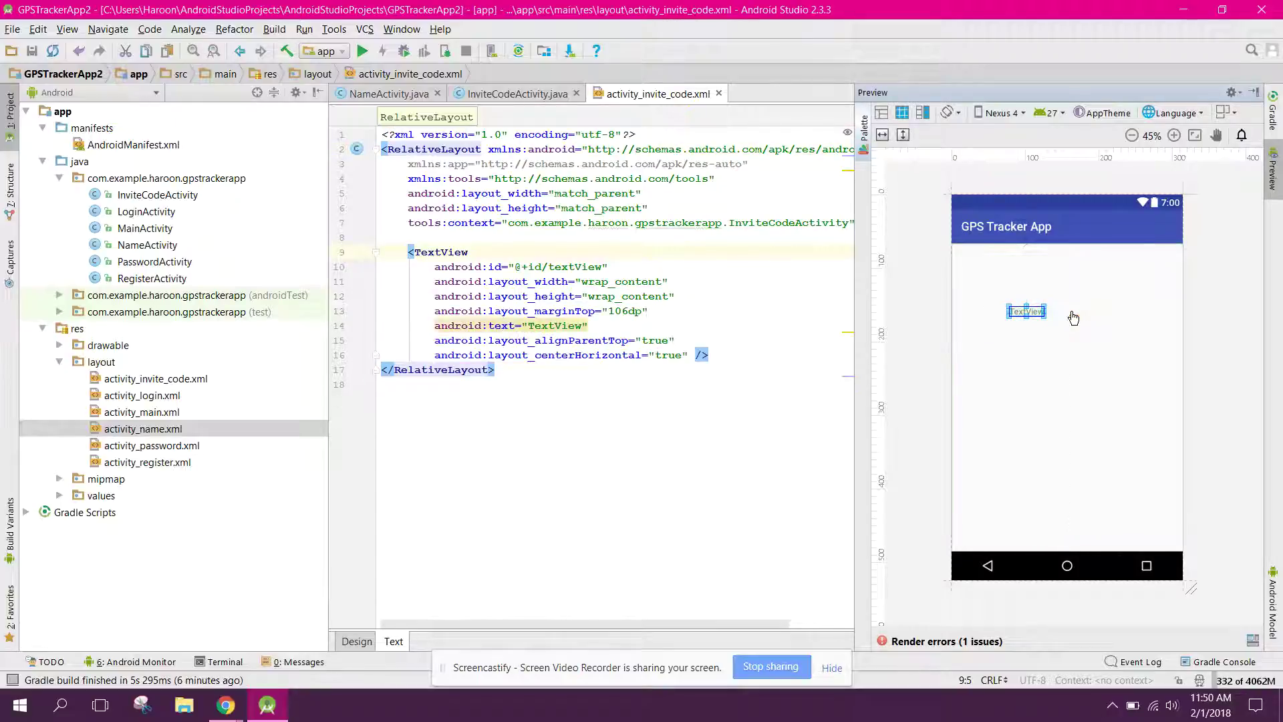
Change the label's text to XXXXXX and its textSize to 24sp.
left_click(654, 311)
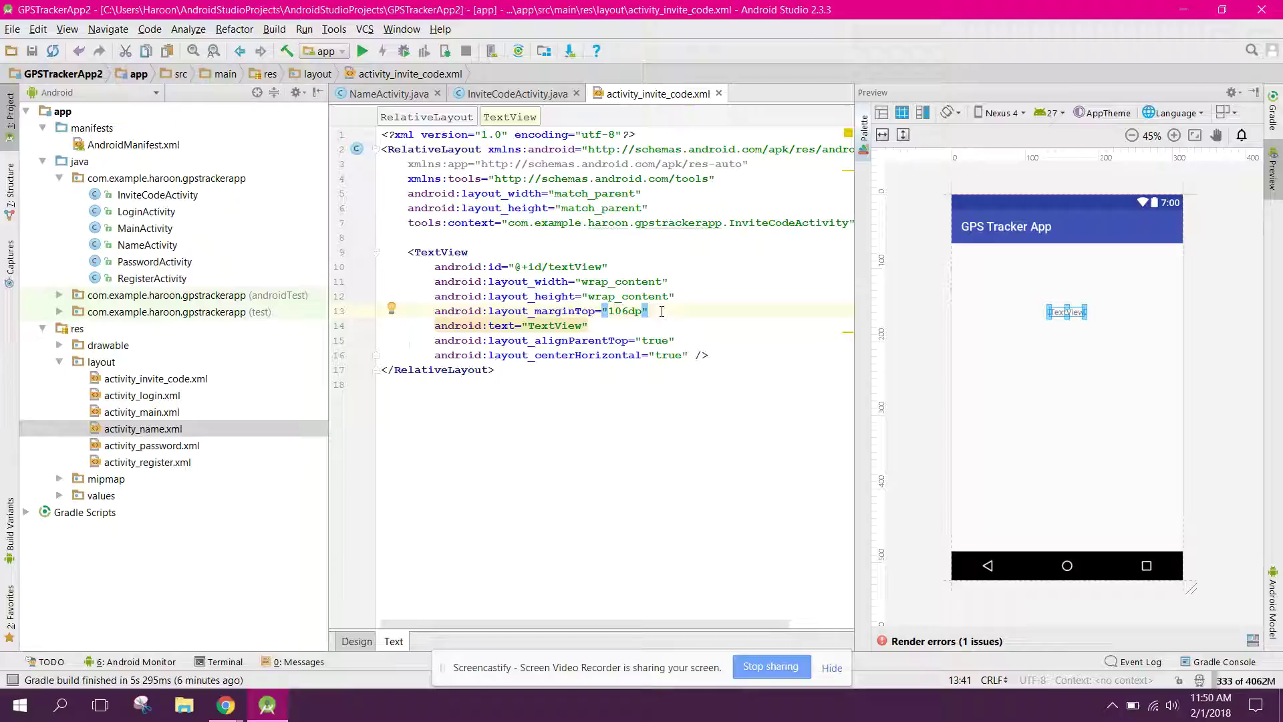
left_click(540, 326)
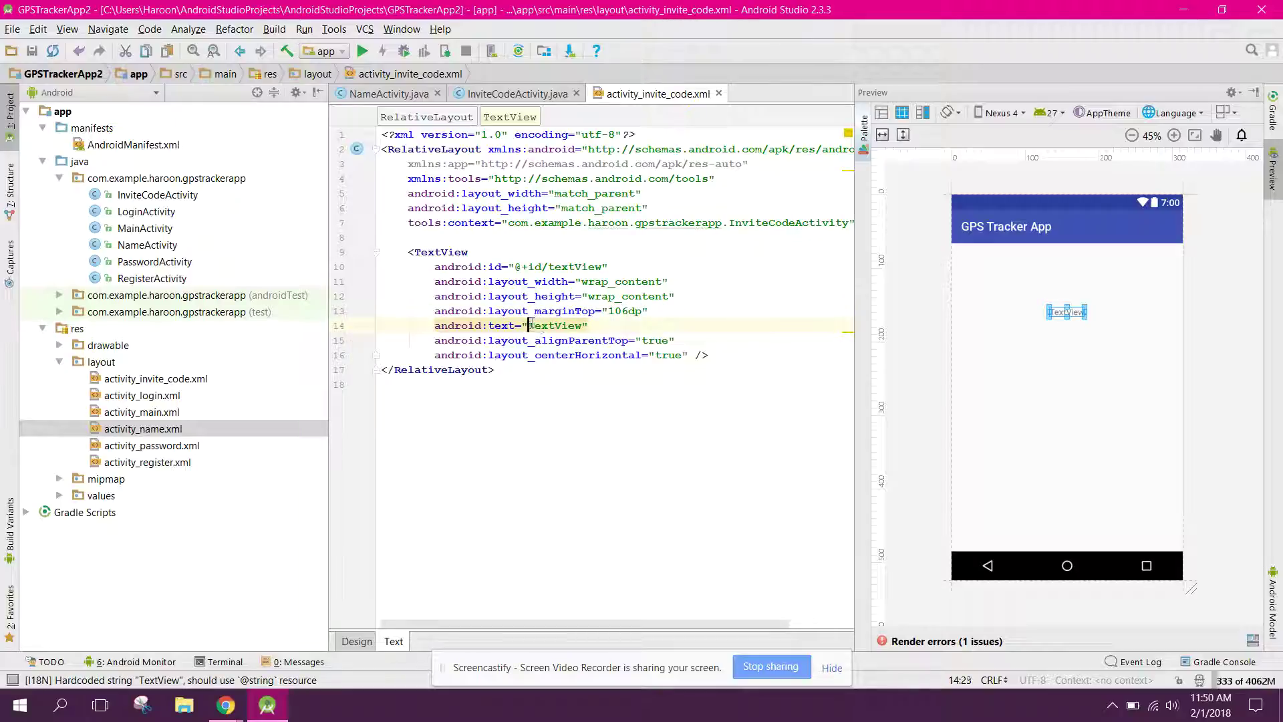
left_click_drag(529, 325, 583, 325)
type("XXX")
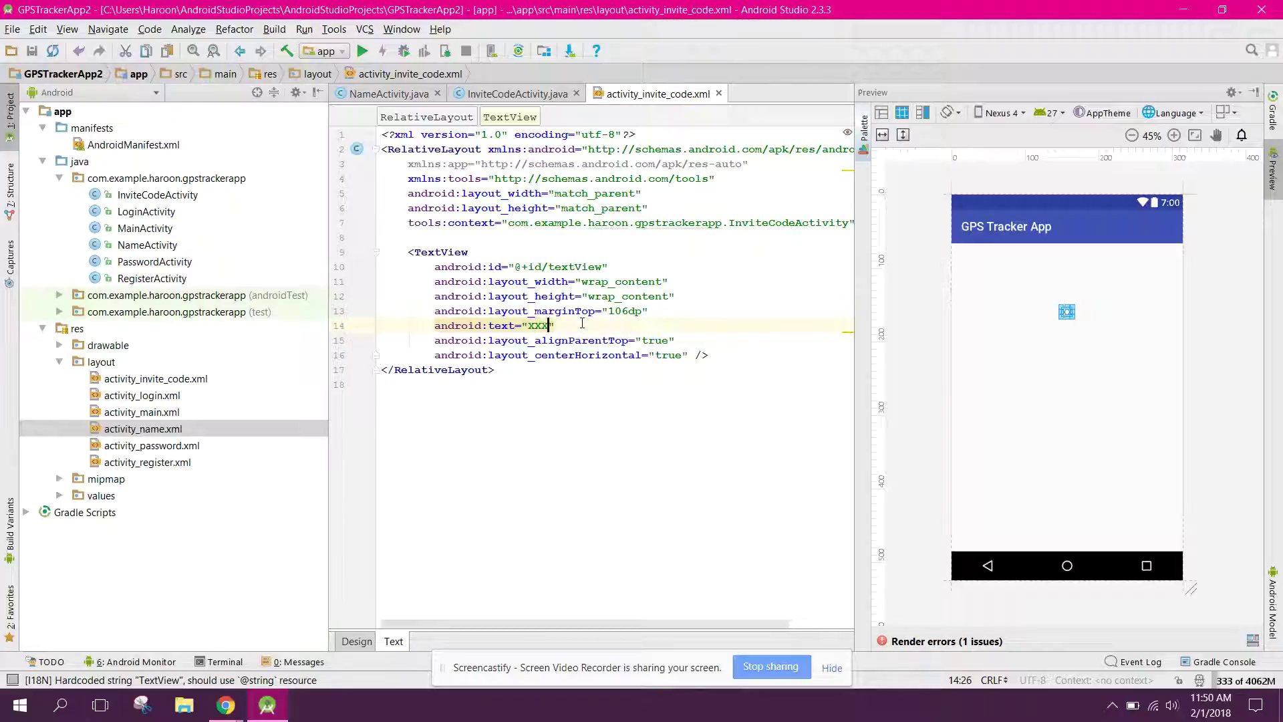
type("XXX")
key("End")
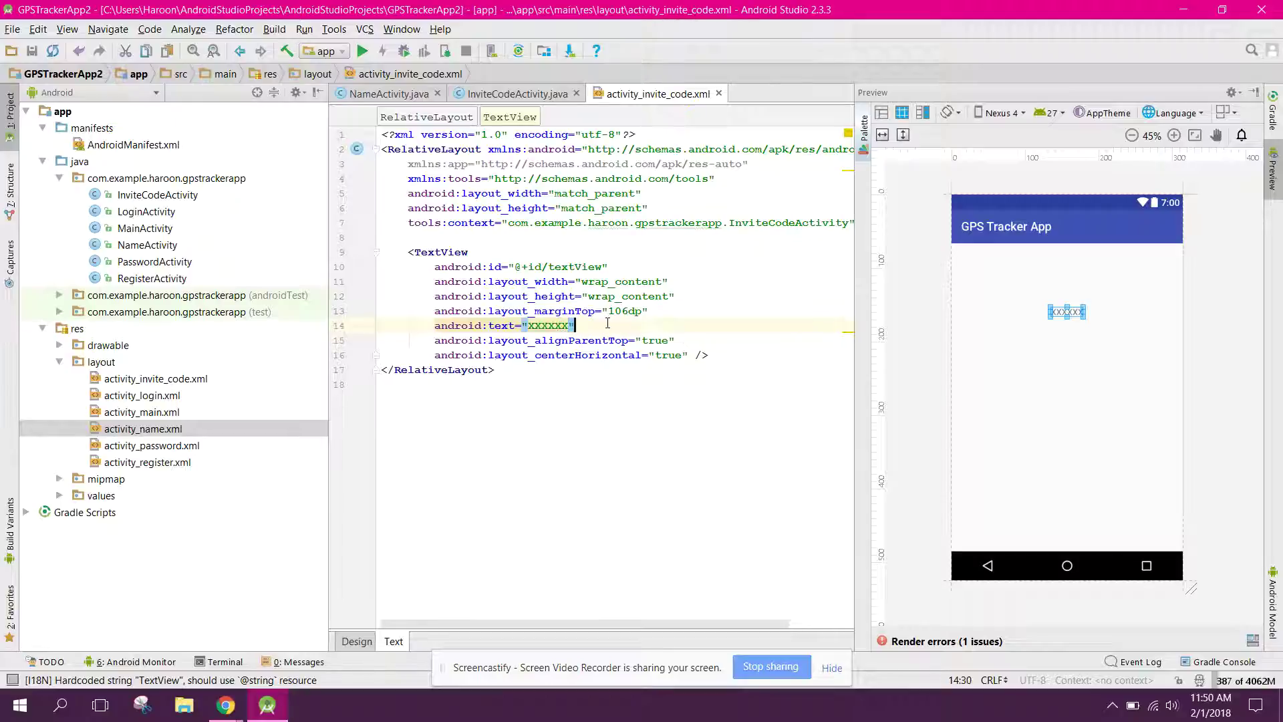
key("Return")
type("textSi")
key("Return")
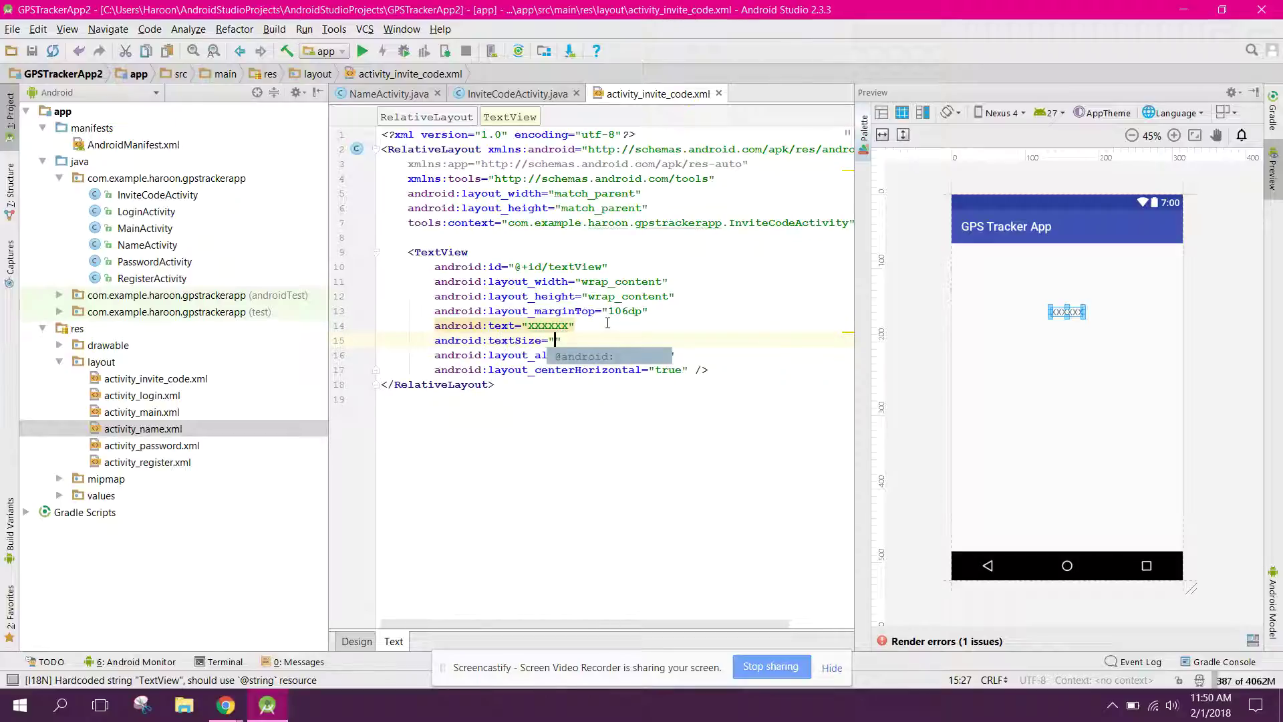
type("20sp")
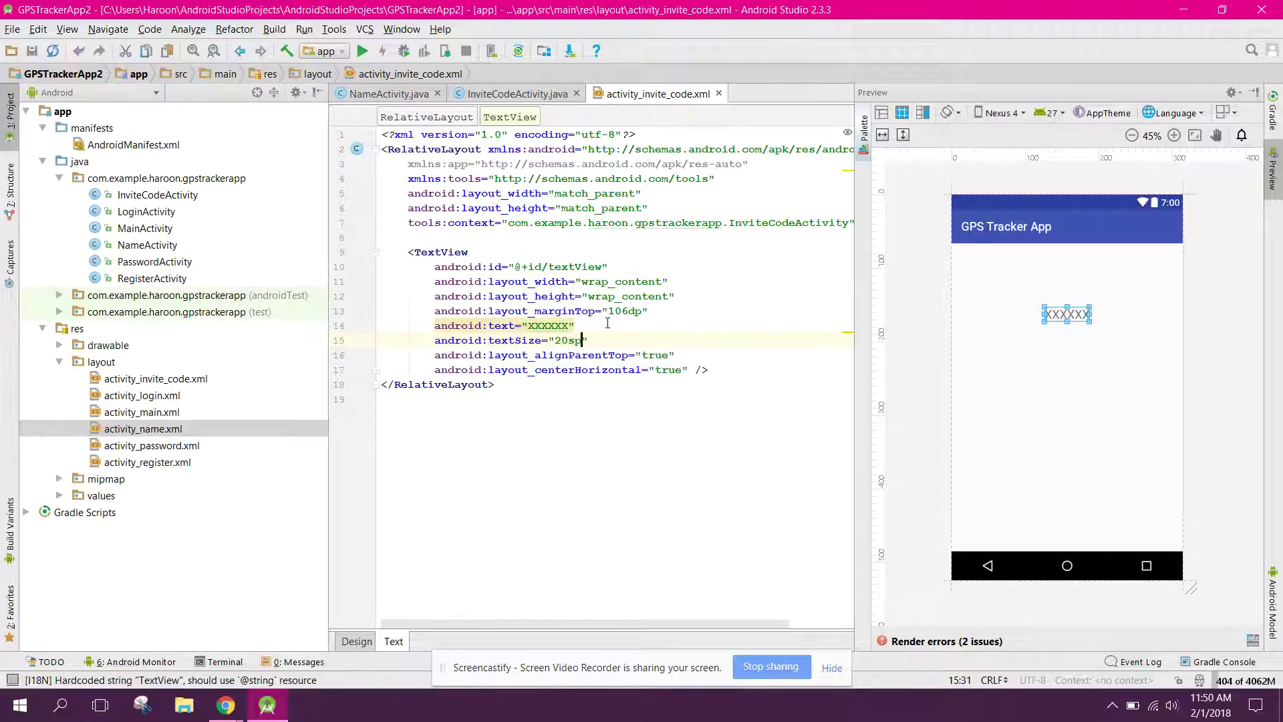
key("Left")
key("Left")
key("BackSpace")
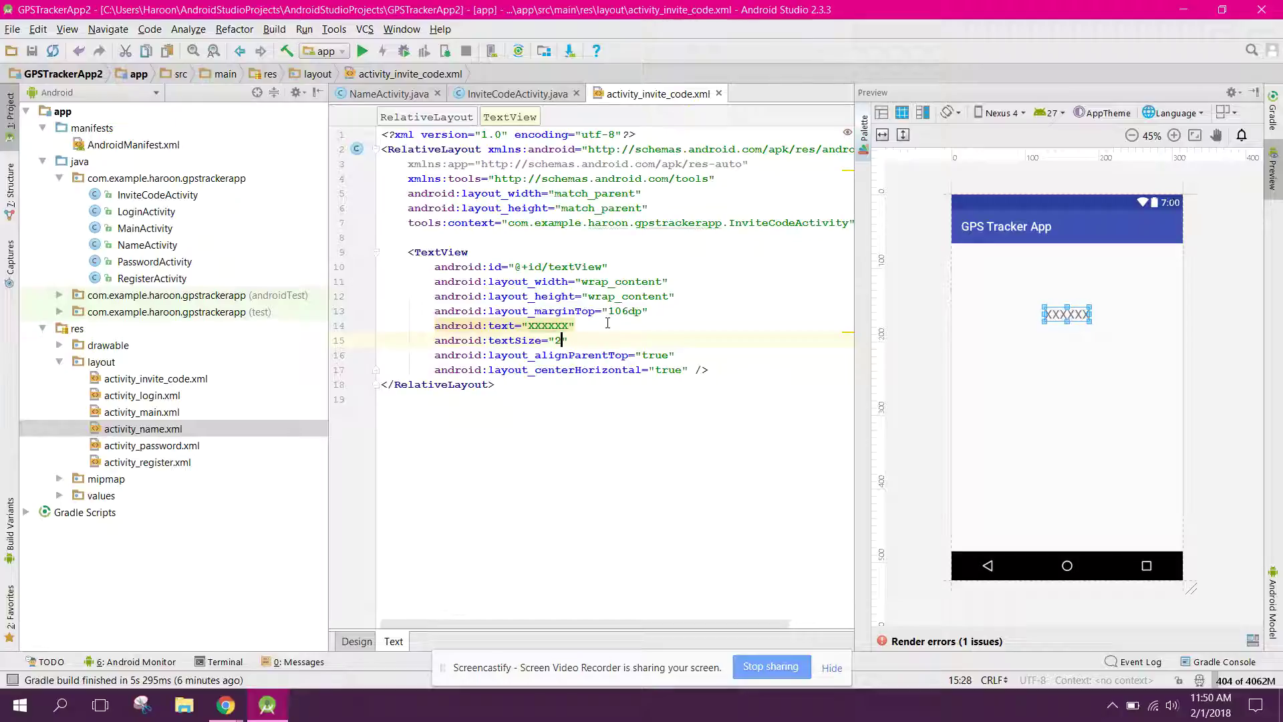
type("4")
key("Right")
key("Right")
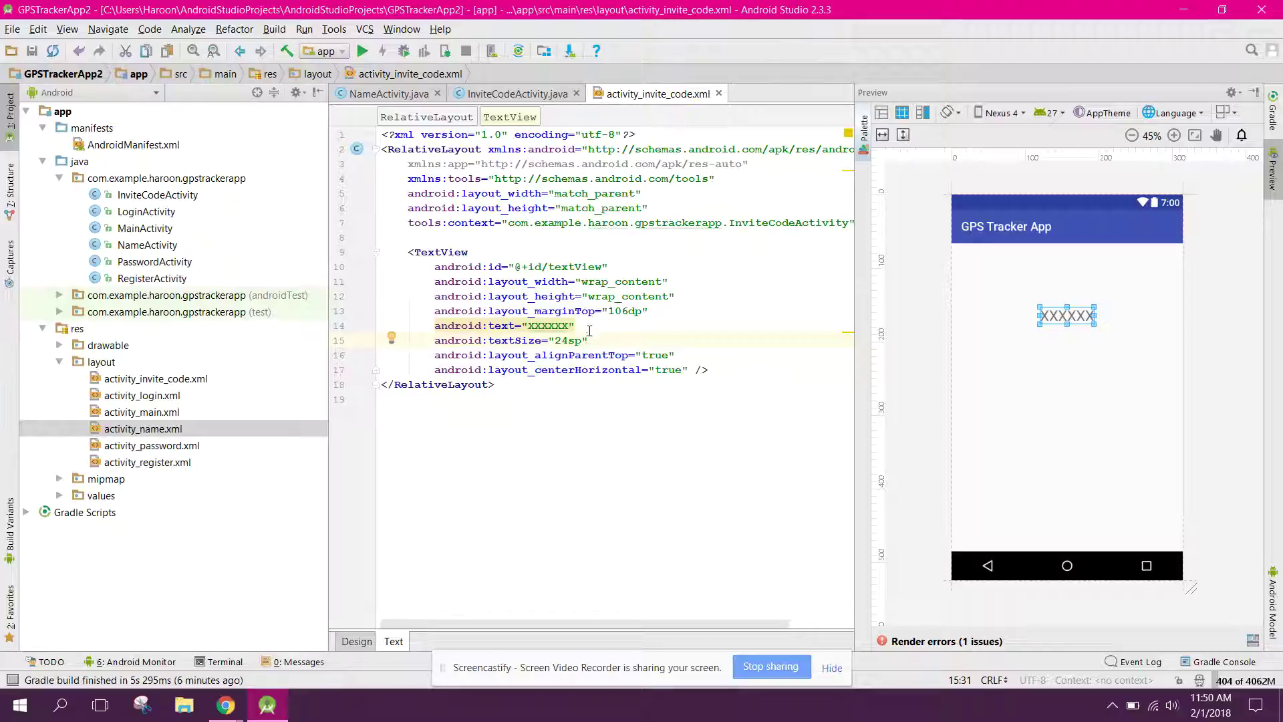
Make the XXXXXX label bold with textStyle and check it in Design view.
left_click(590, 342)
key("Return")
type("styl")
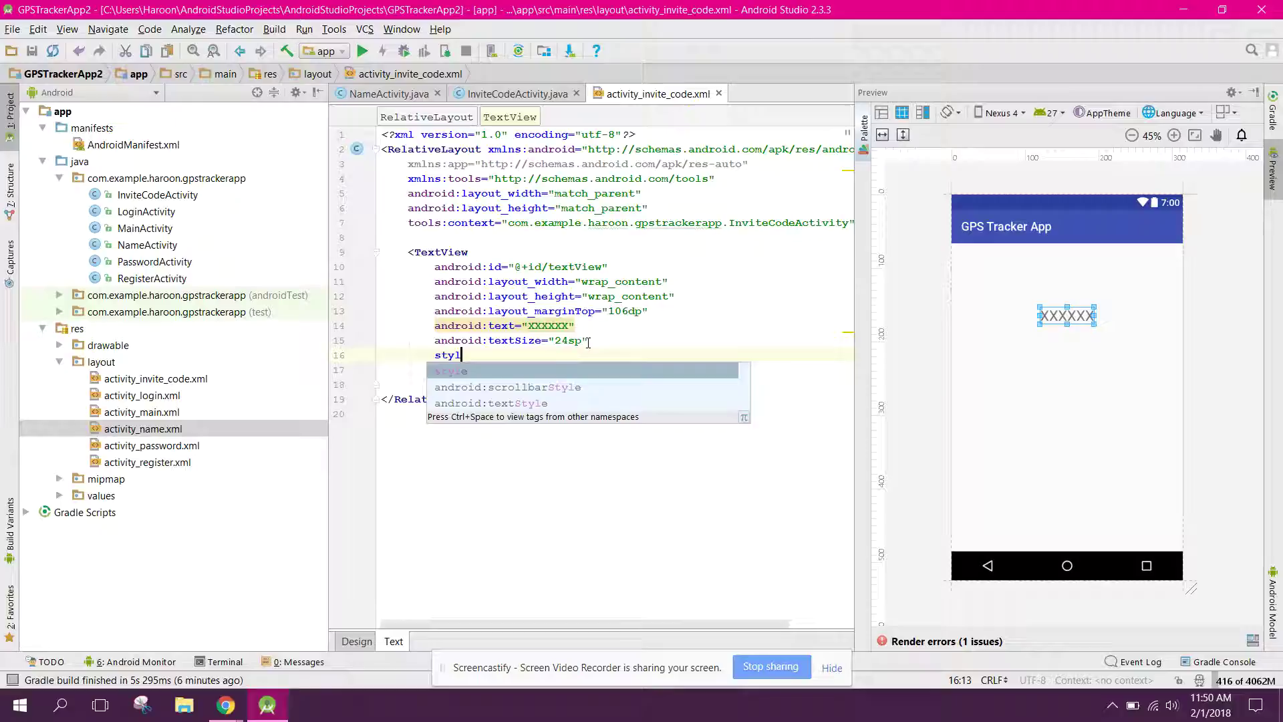
key("Down")
key("Down")
key("Return")
type("b")
key("Return")
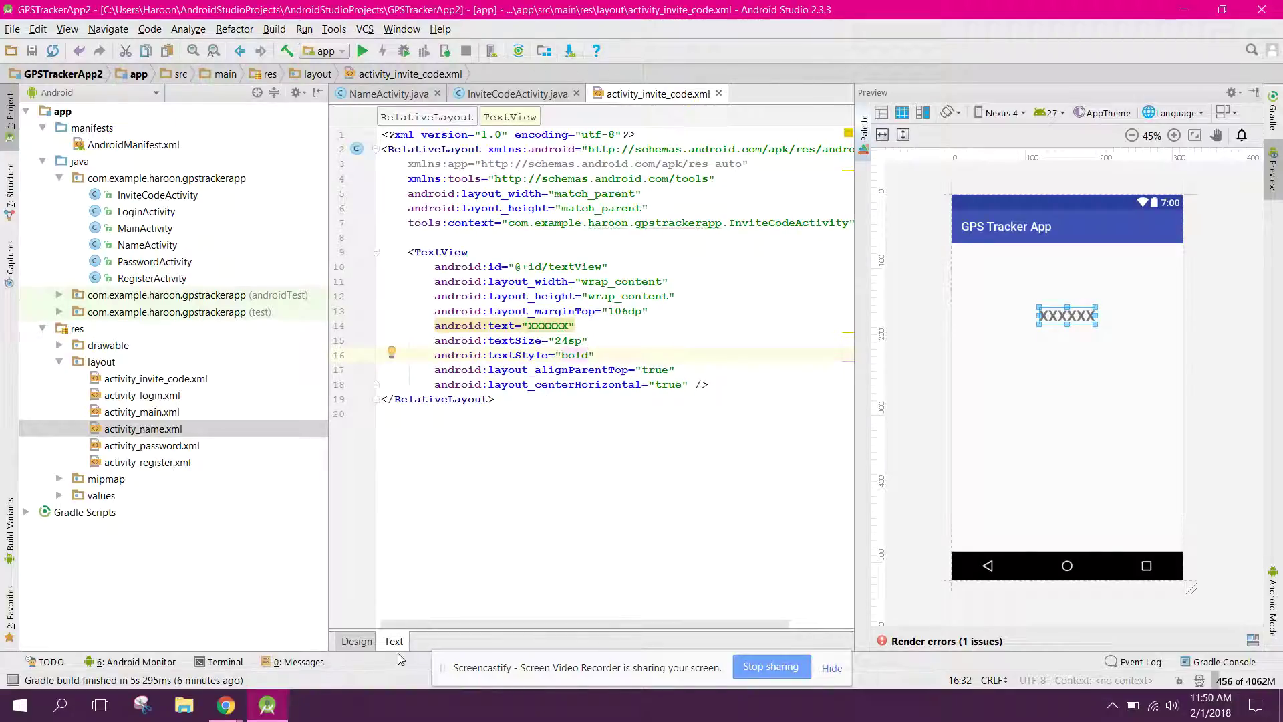
left_click(356, 642)
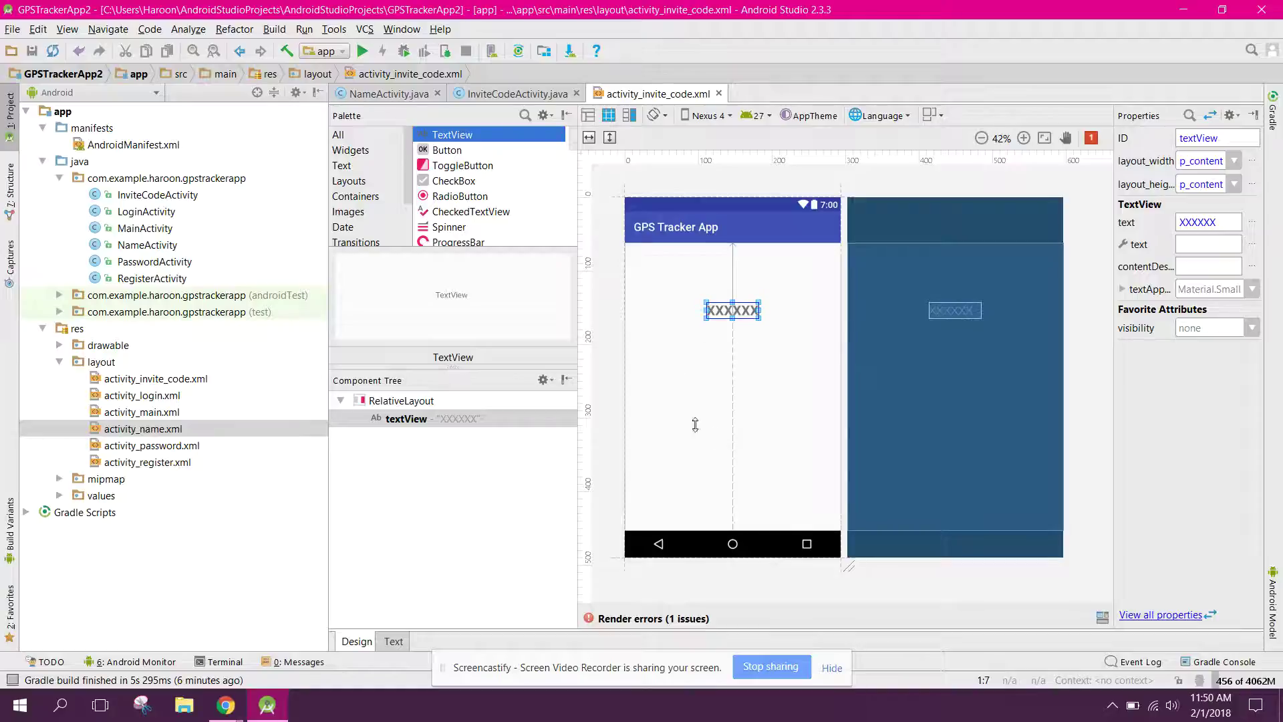
left_click(399, 642)
left_click(355, 642)
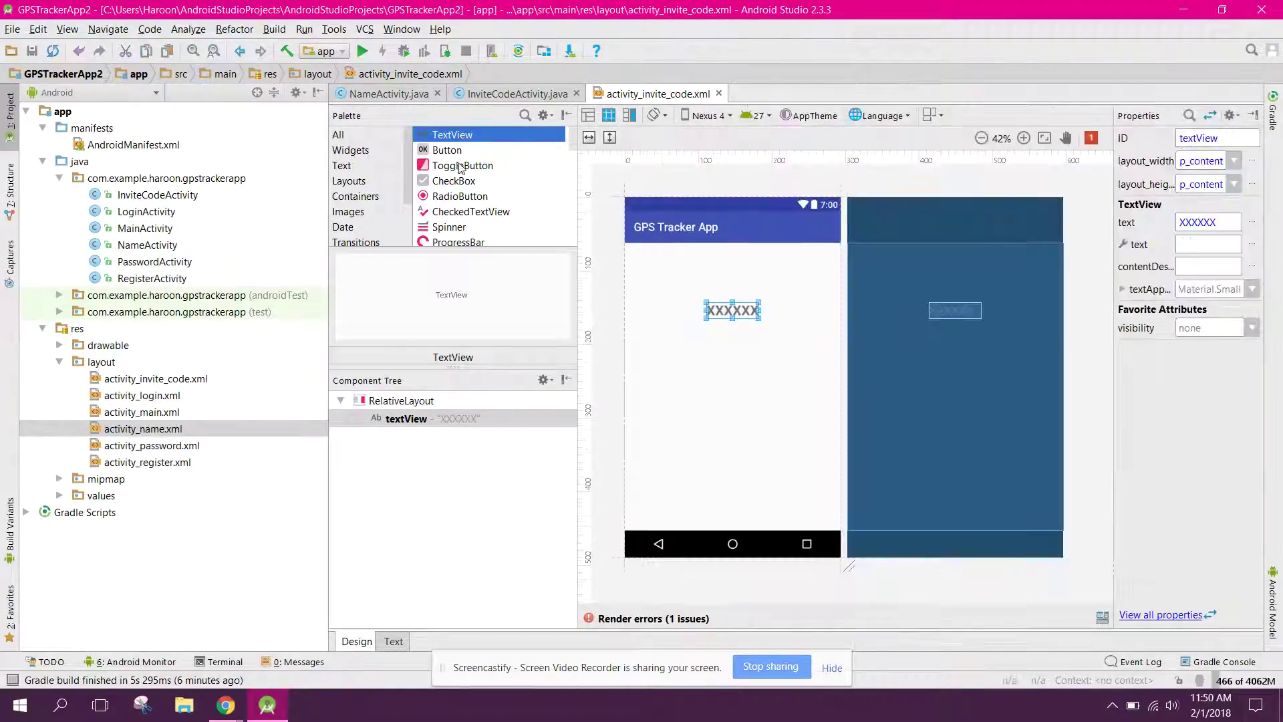
Drop a second TextView below the code and give it the 'Save this invite code…' message.
left_click_drag(454, 138, 690, 352)
left_click(394, 641)
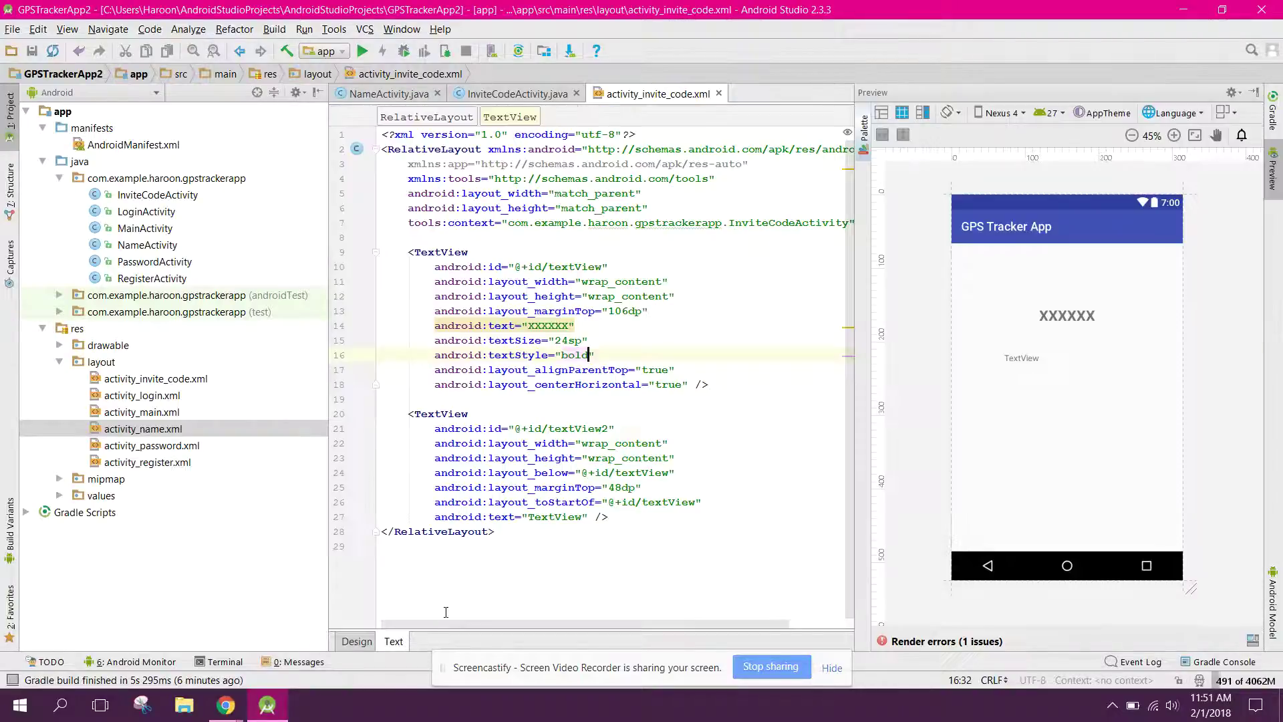
mouse_move(556, 517)
left_click_drag(529, 518, 577, 518)
type("Save th")
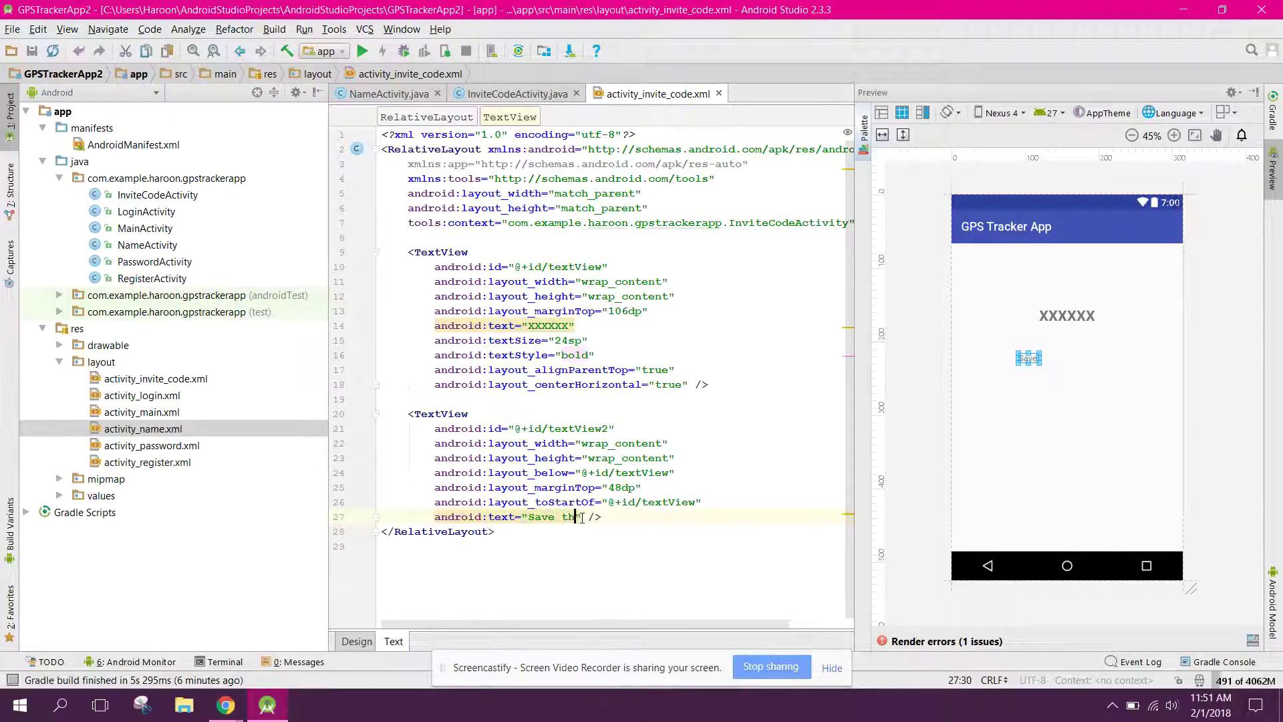
type("is invite ")
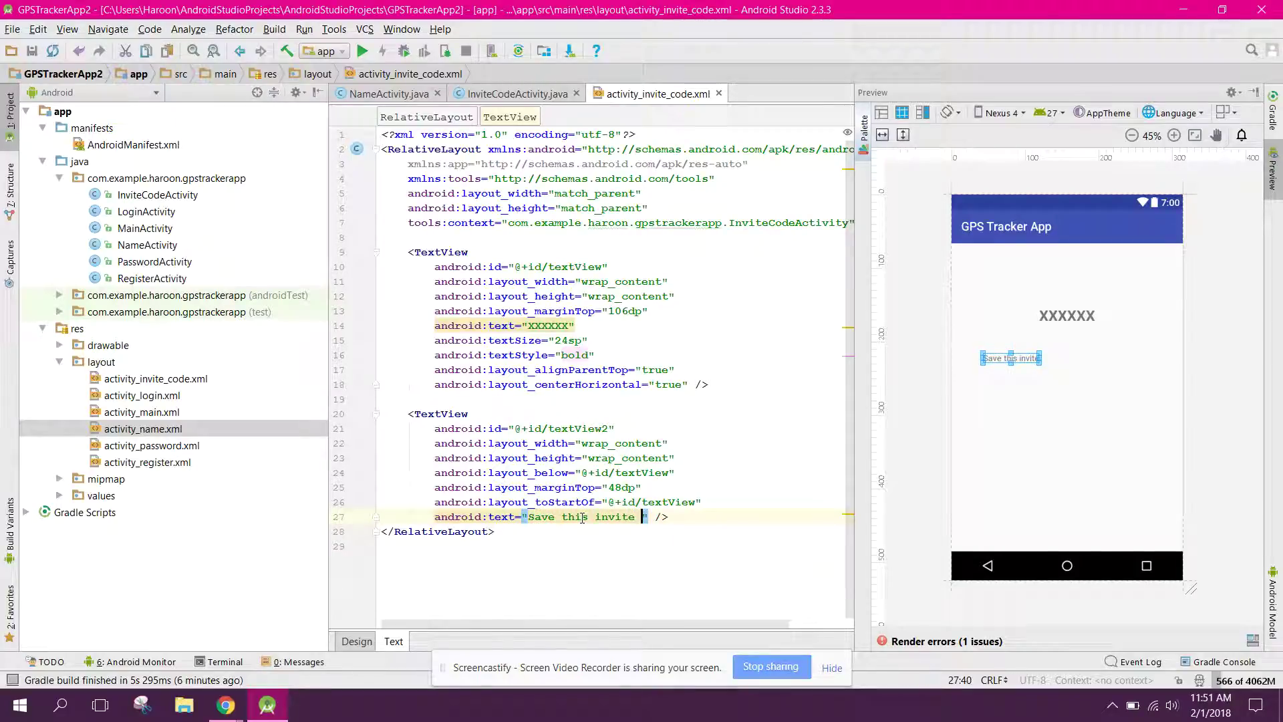
type("code. Your f")
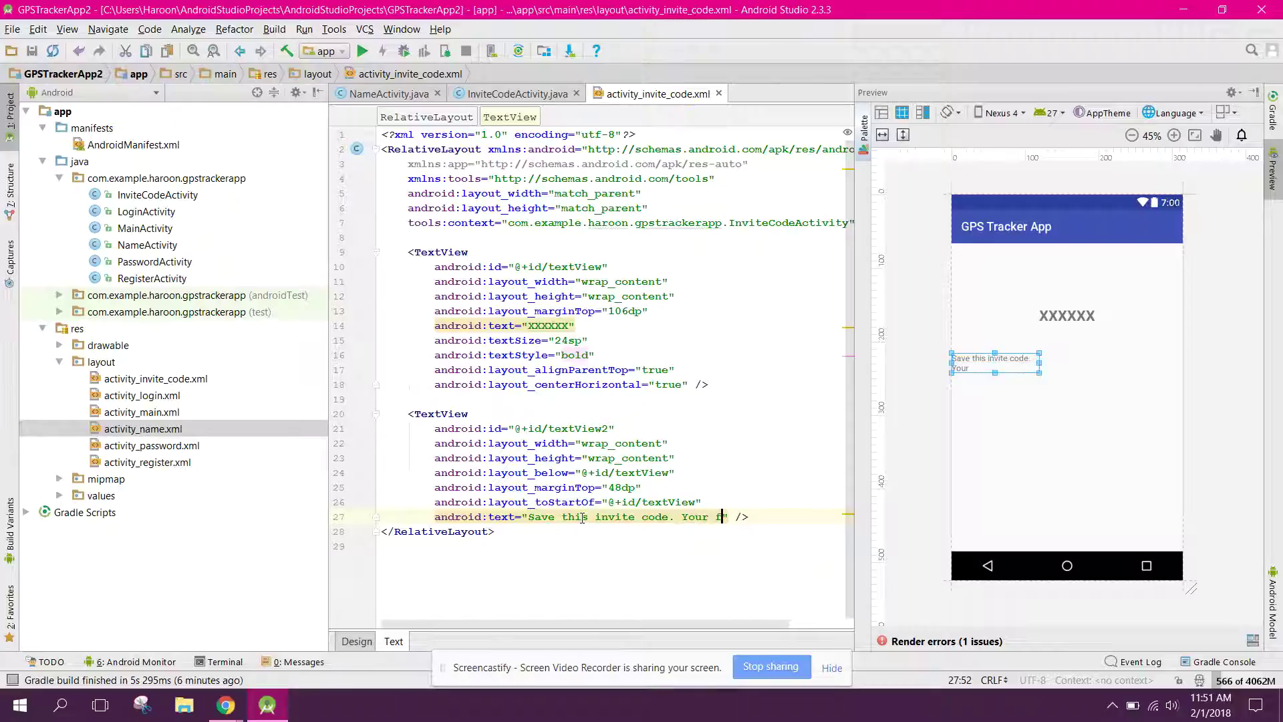
type("riends will need i")
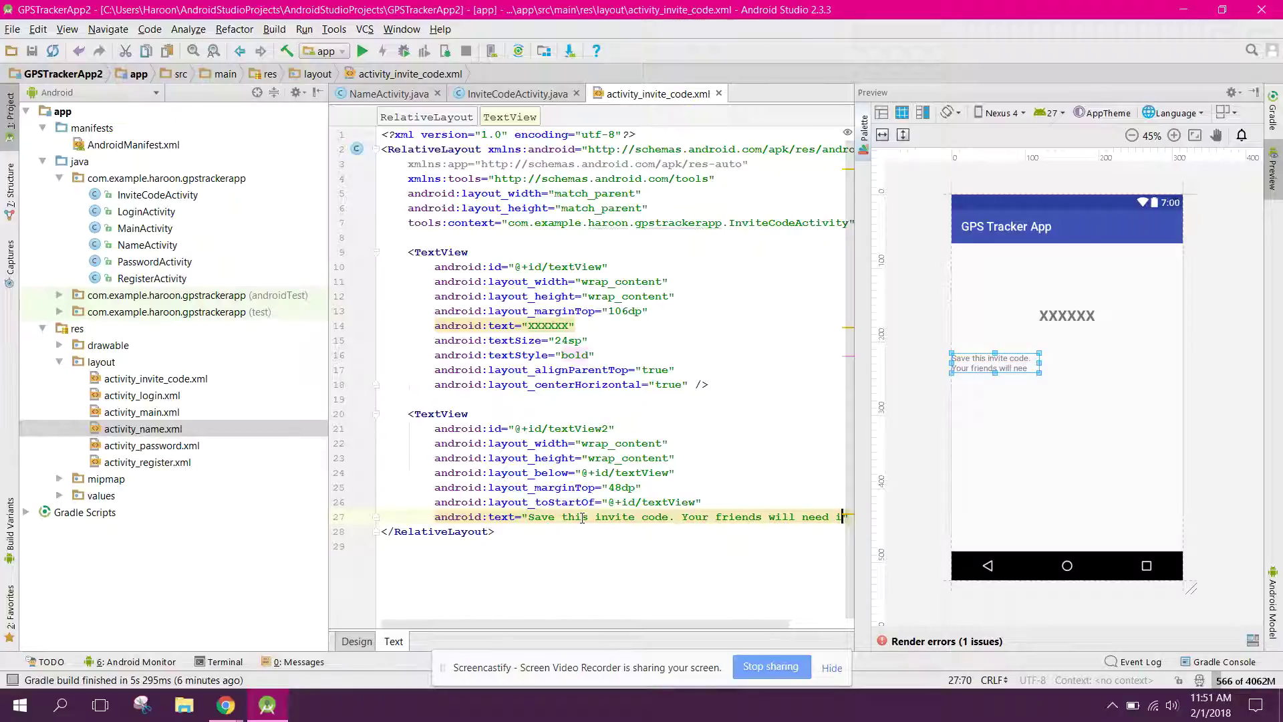
type("t to j")
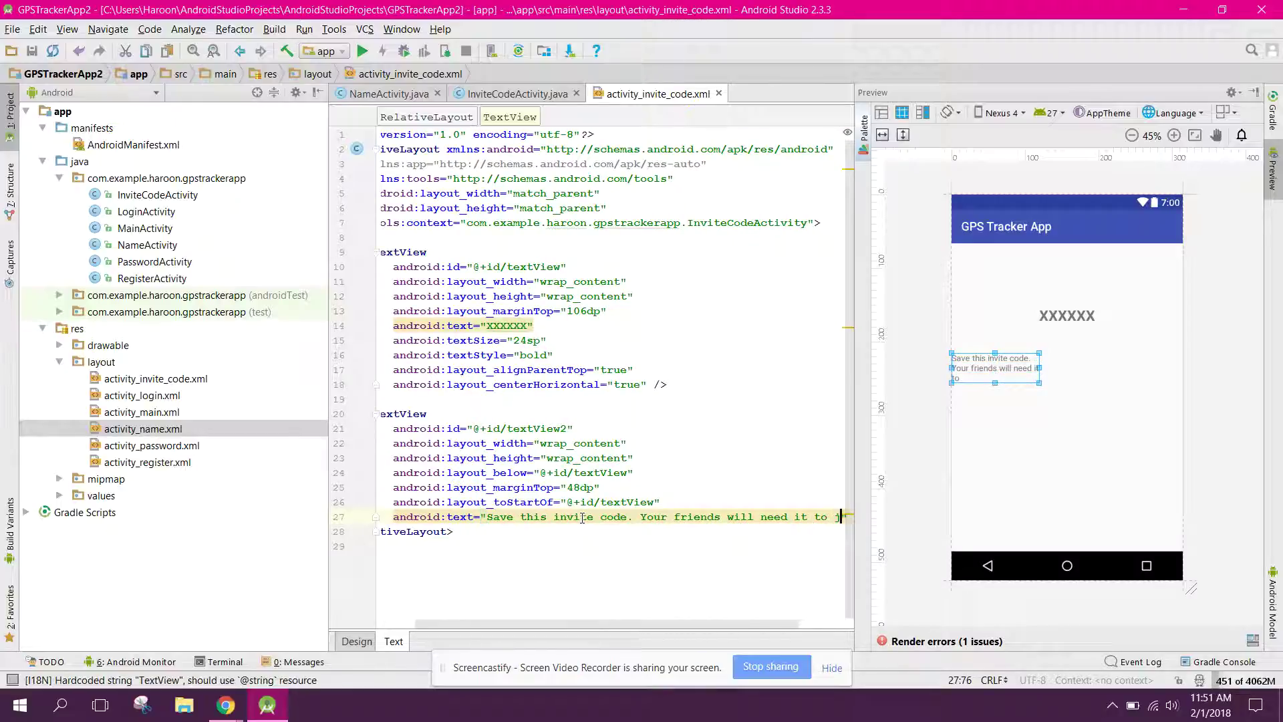
type("oin your cir")
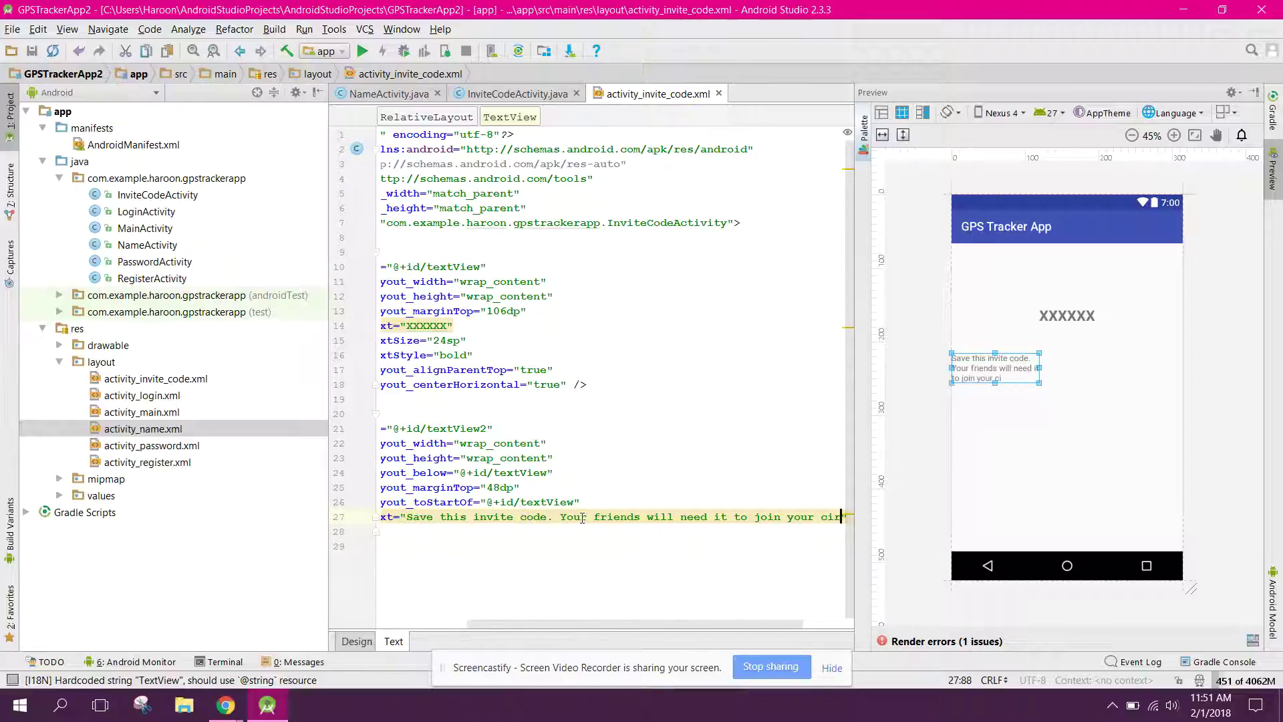
type("cle")
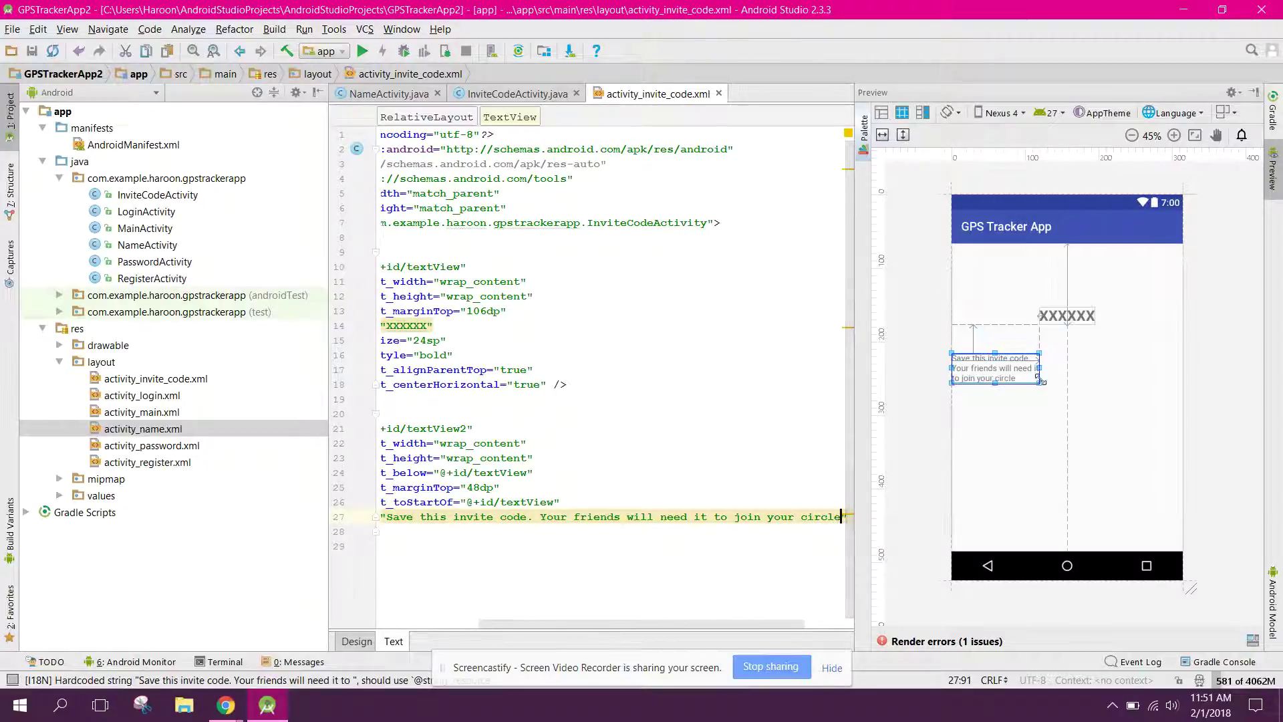
Stretch the message label to full width and set its gravity to center_horizontal.
left_click_drag(1156, 362, 1182, 362)
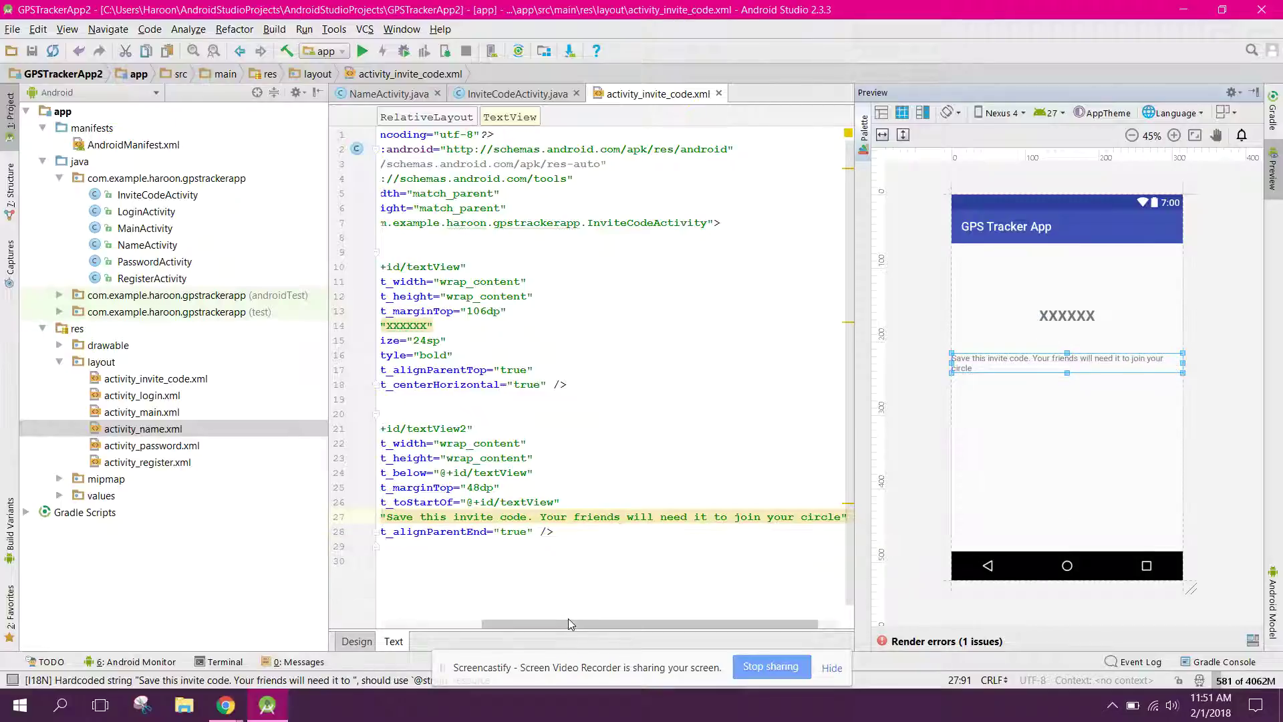
left_click_drag(571, 624, 411, 629)
left_click(717, 501)
key("Return")
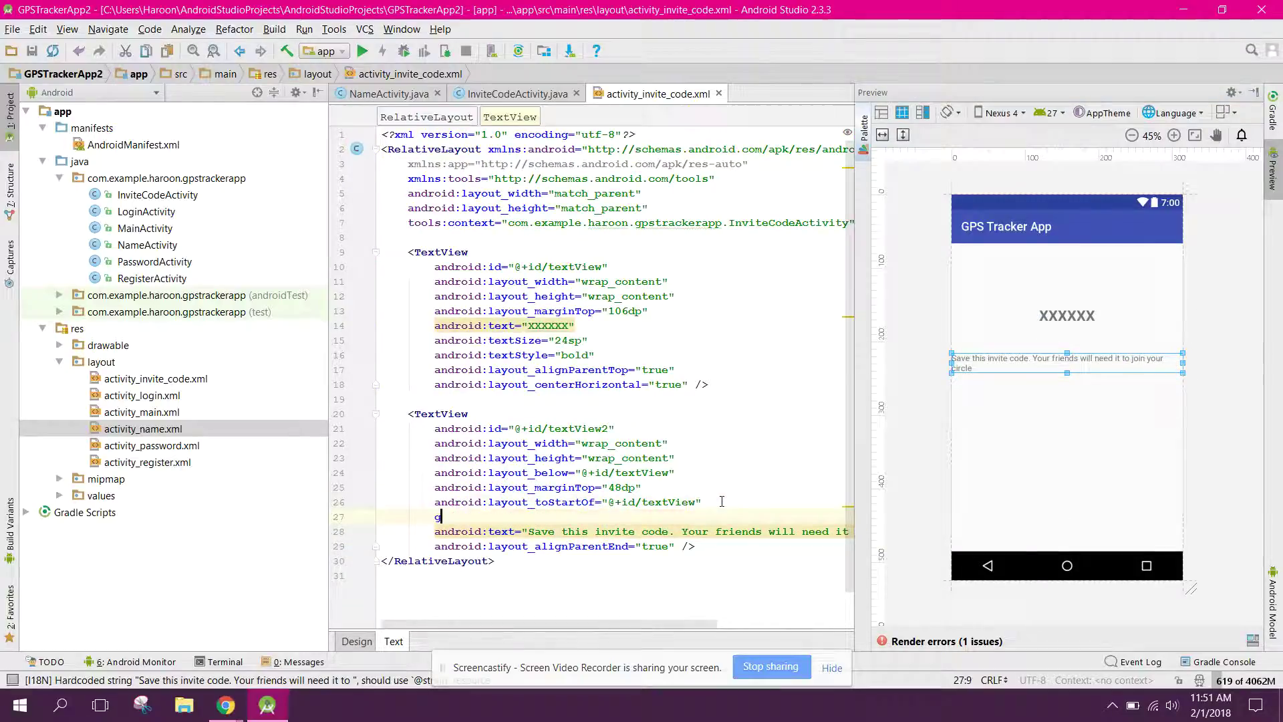
type("grav")
key("Return")
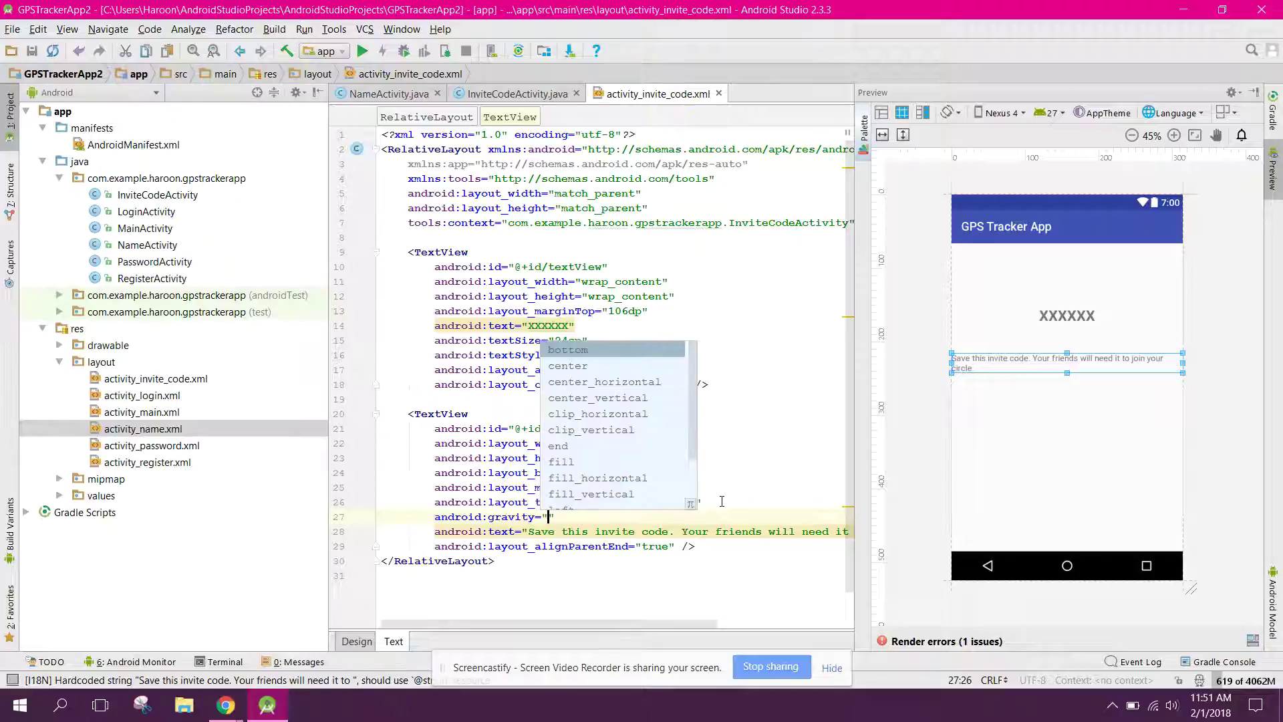
type("center_")
key("Return")
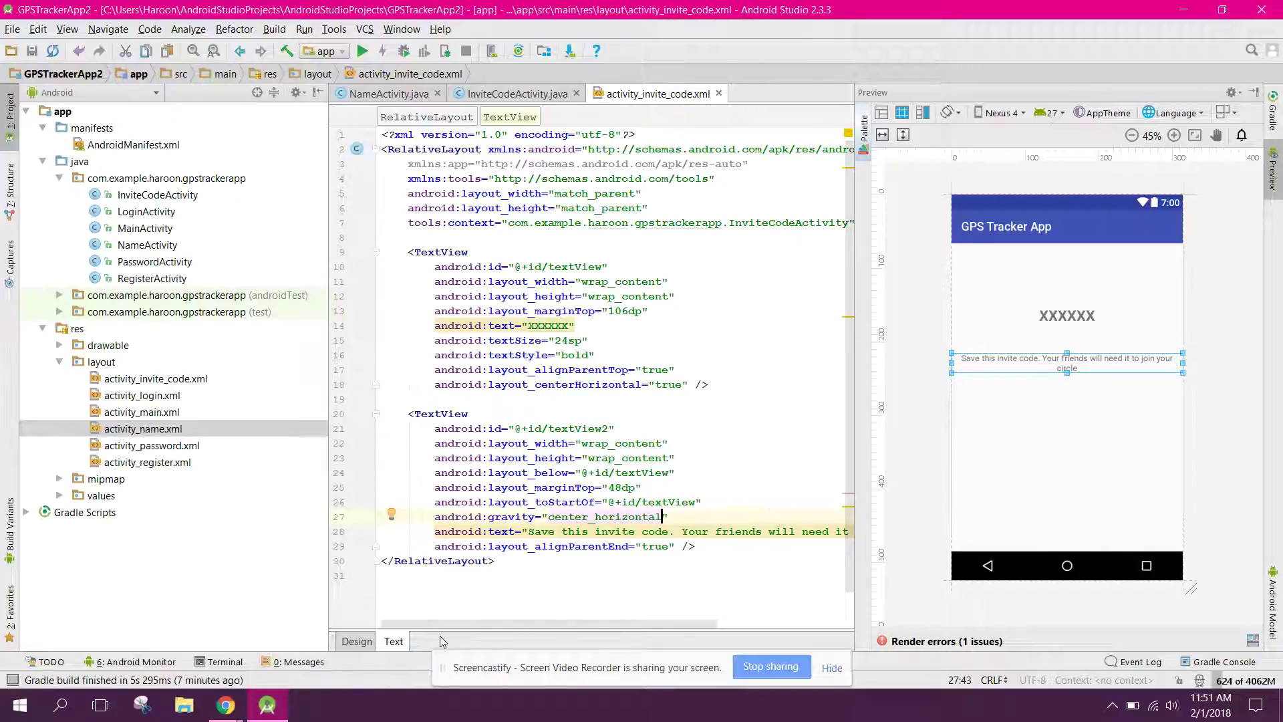
Place a Button below the message and change its text to REGISTER.
left_click(350, 642)
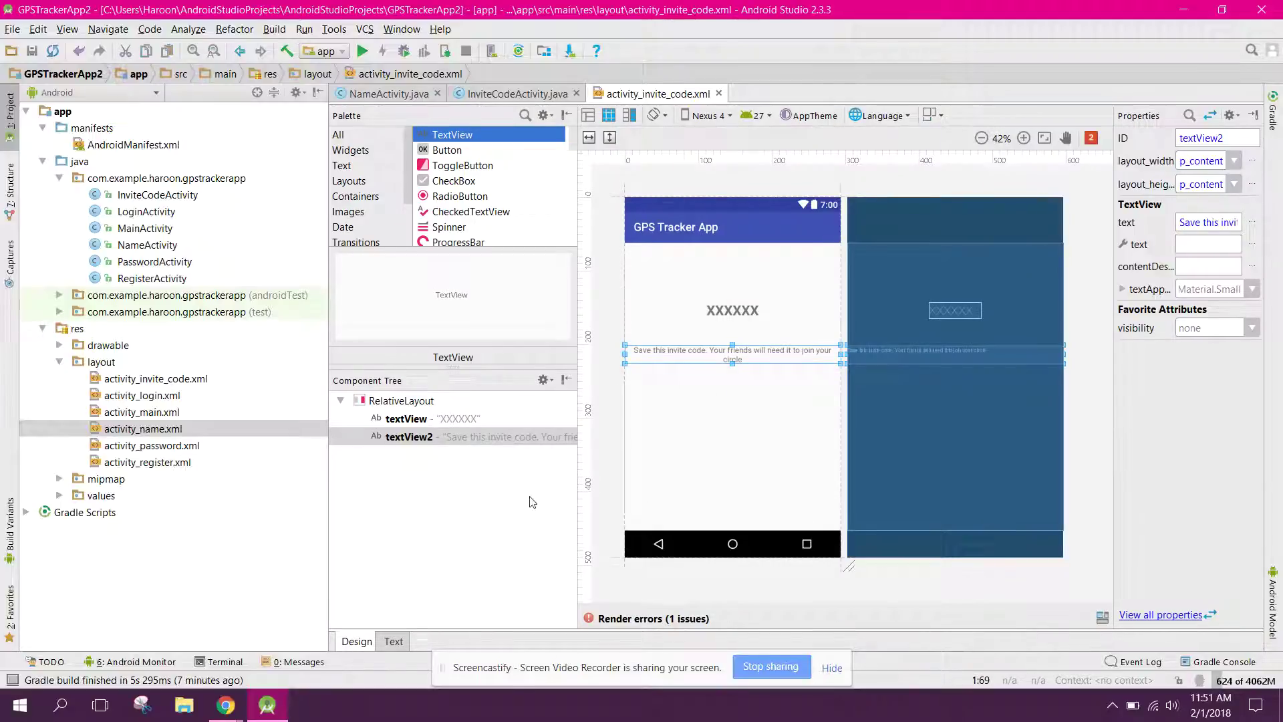
mouse_move(447, 149)
left_mouse_down()
mouse_move(729, 408)
mouse_move(733, 397)
left_mouse_up()
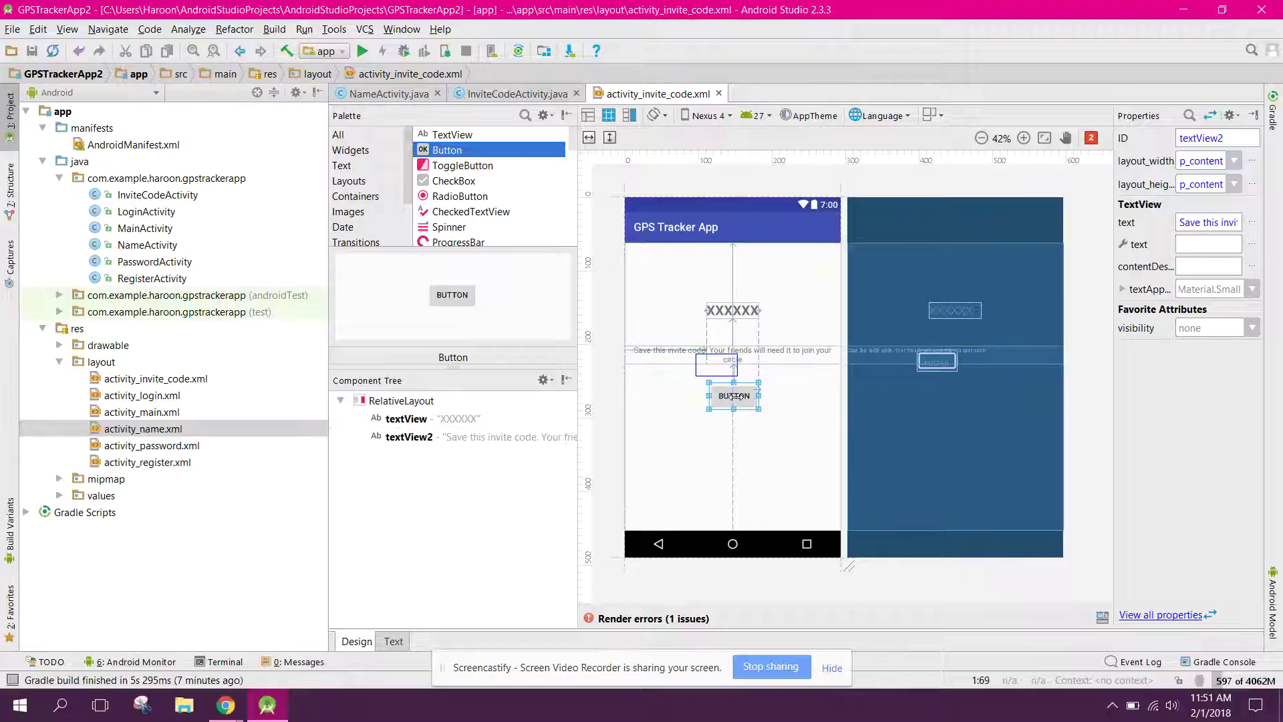
left_click(397, 642)
scroll(845, 489, "down", 4)
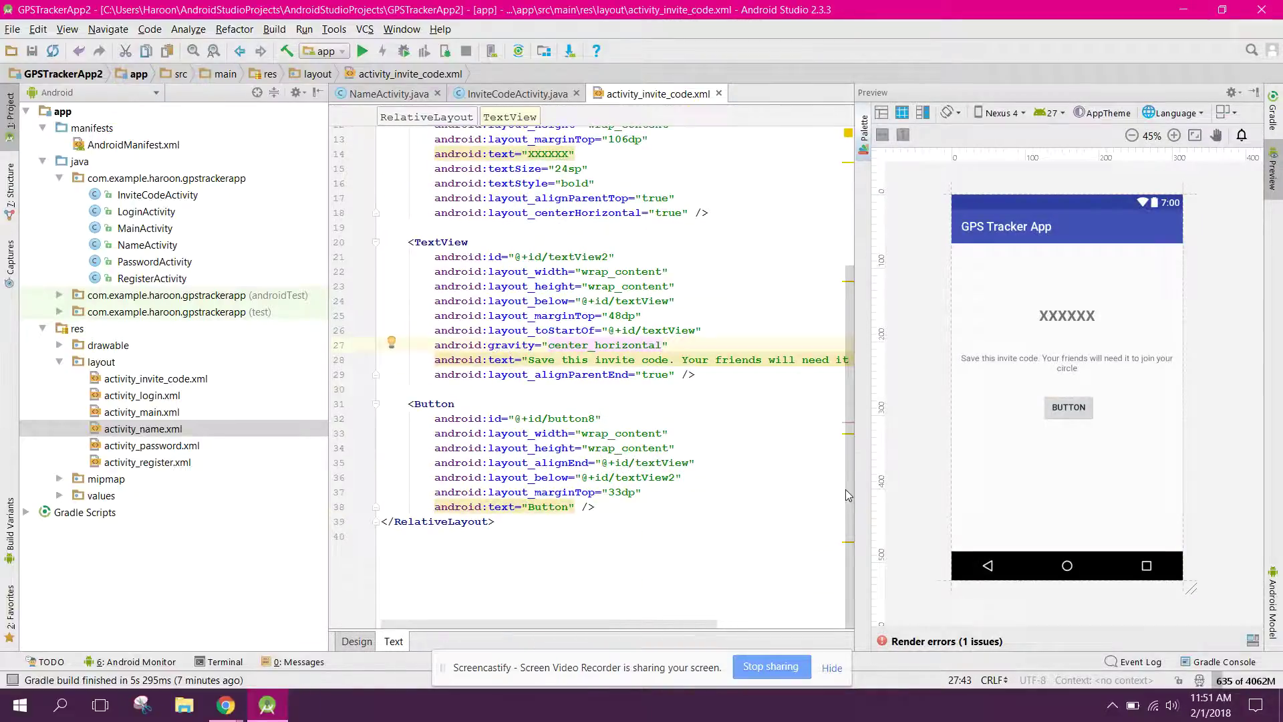
double_click(550, 506)
type("RE")
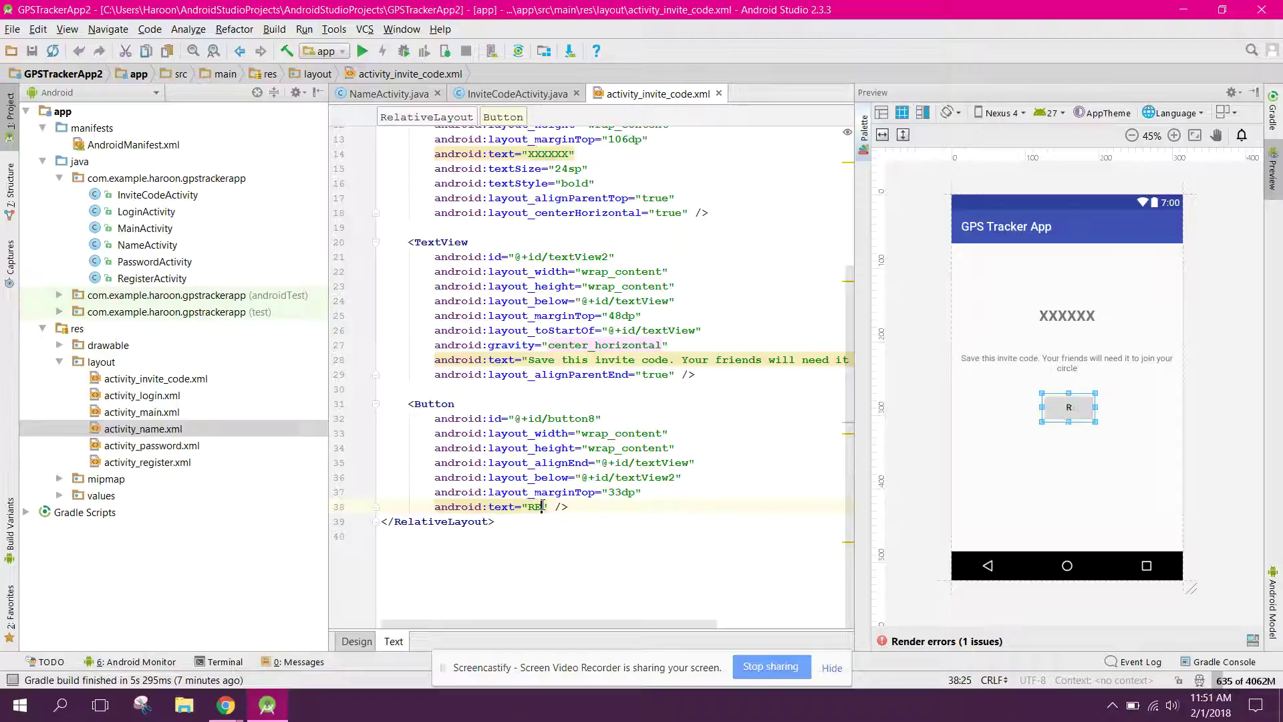
type("GISTER")
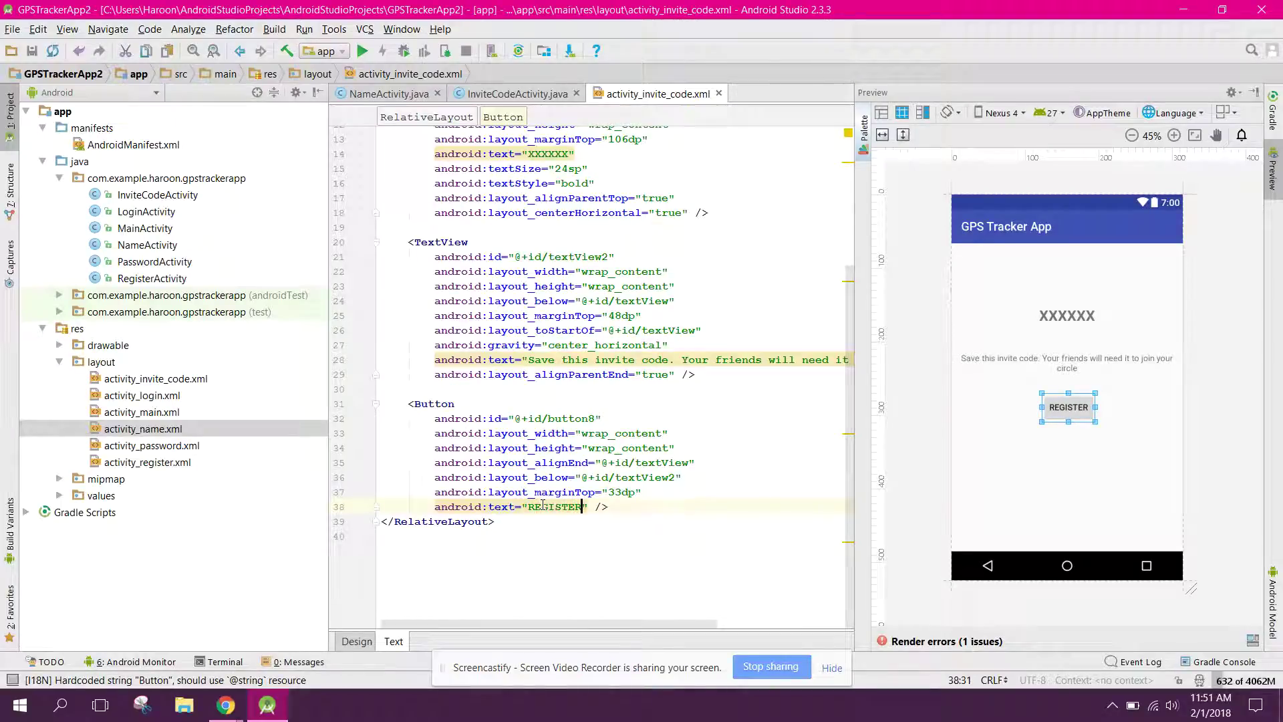
left_click(357, 642)
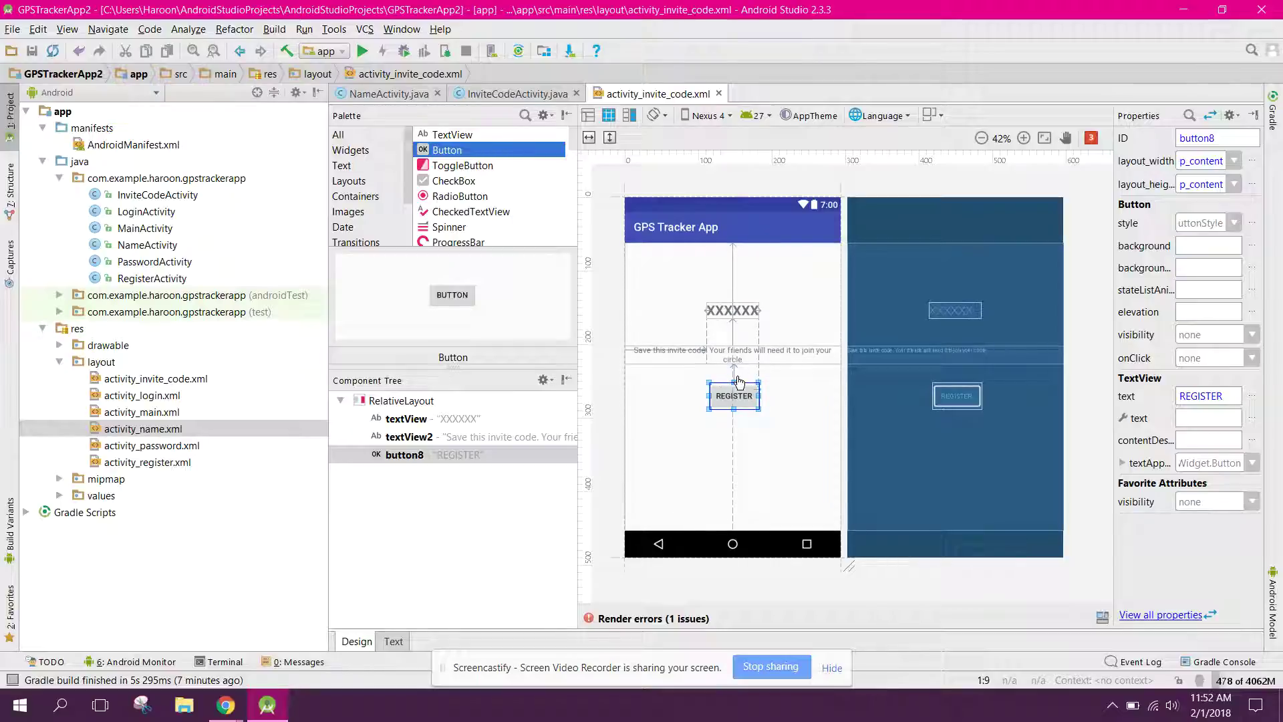
Copy the if (myIntent != null) block from NameActivity's onCreate.
left_click(405, 94)
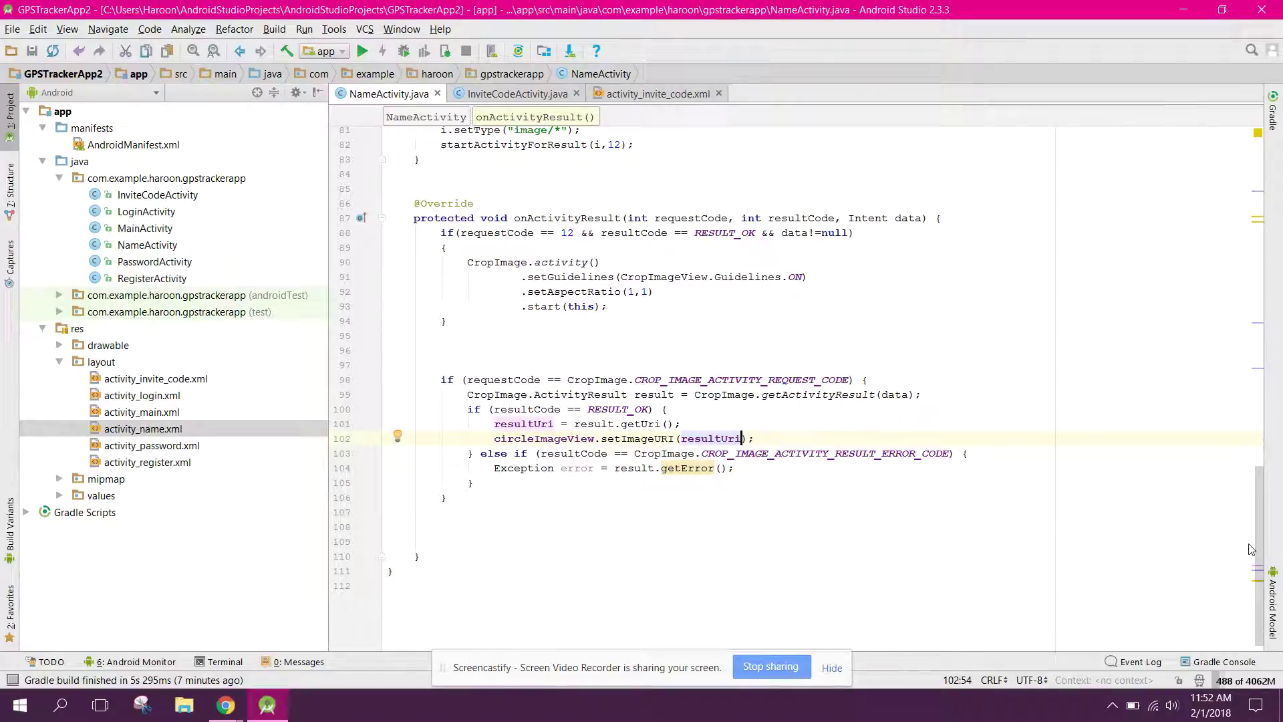
scroll(1002, 431, "up", 5)
scroll(852, 391, "up", 4)
scroll(747, 359, "up", 3)
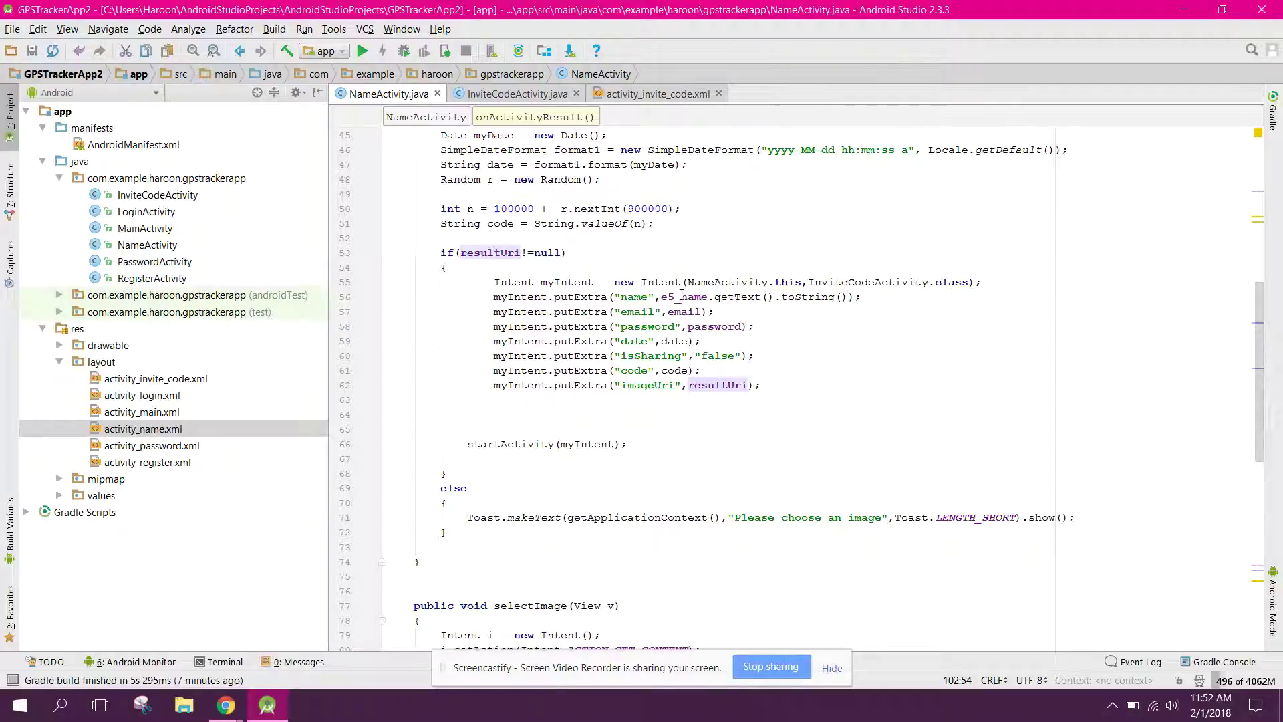
left_click_drag(491, 298, 738, 385)
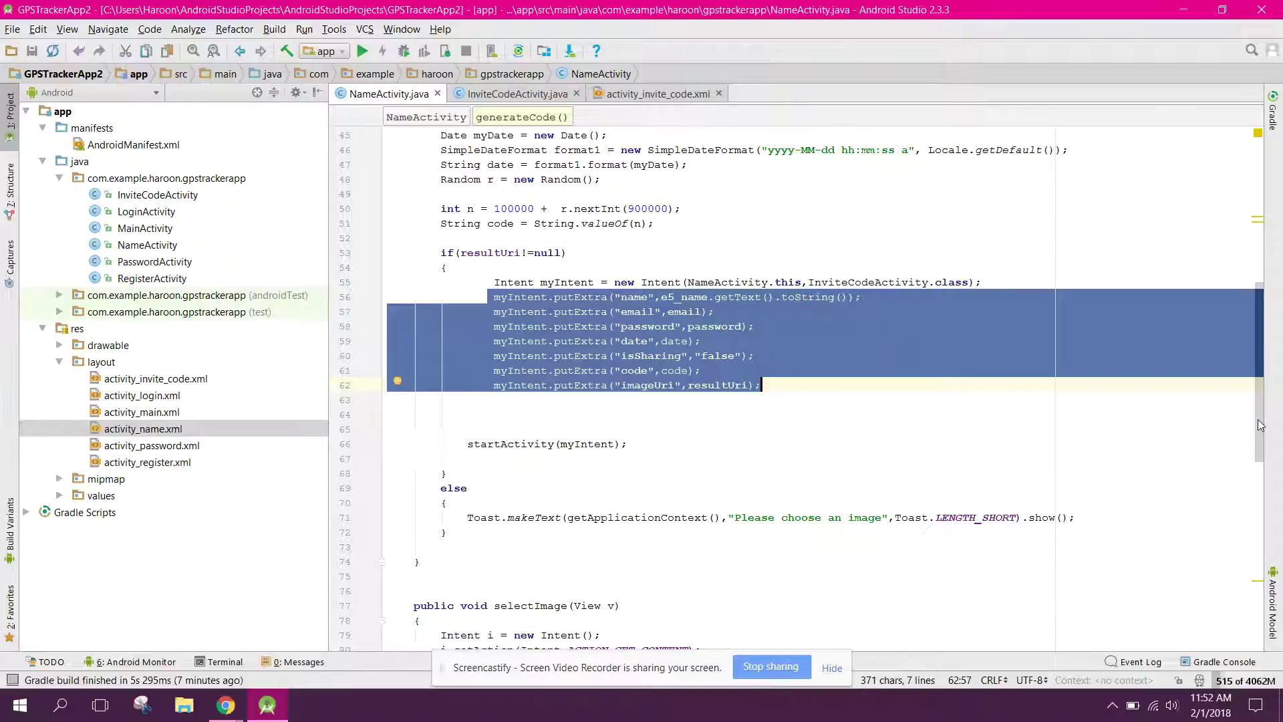
left_click_drag(738, 385, 1258, 399)
scroll(1258, 399, "up", 1)
scroll(1258, 399, "up", 5)
scroll(1253, 351, "up", 2)
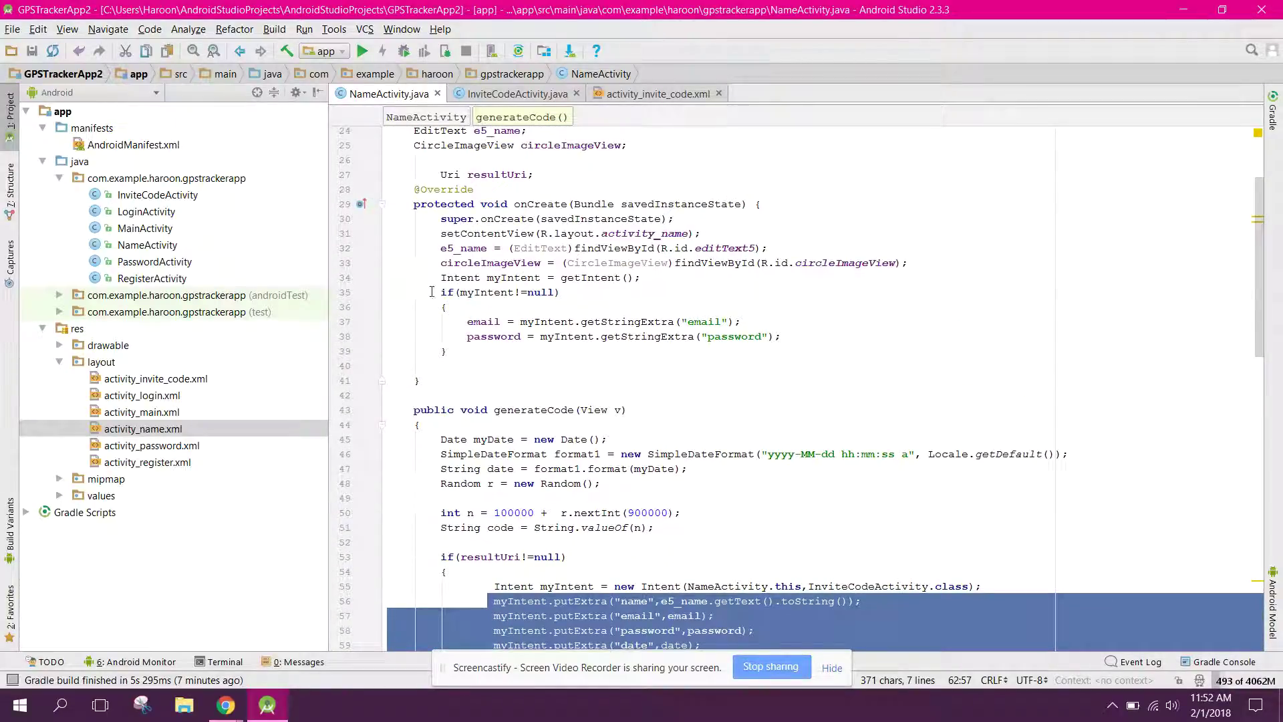
left_click_drag(433, 292, 464, 350)
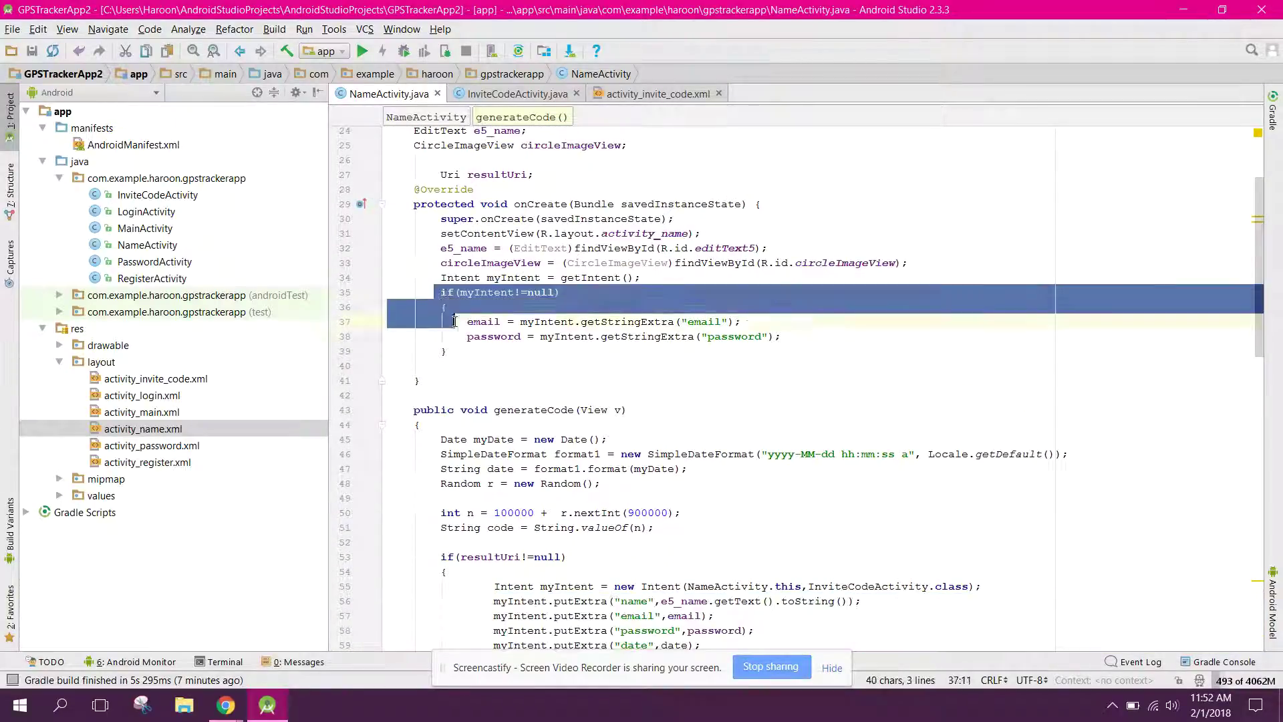
left_click(499, 94)
Paste the intent-check block into onCreate, declaring the getIntent() Intent and importing Intent.
left_click(753, 266)
key("Return")
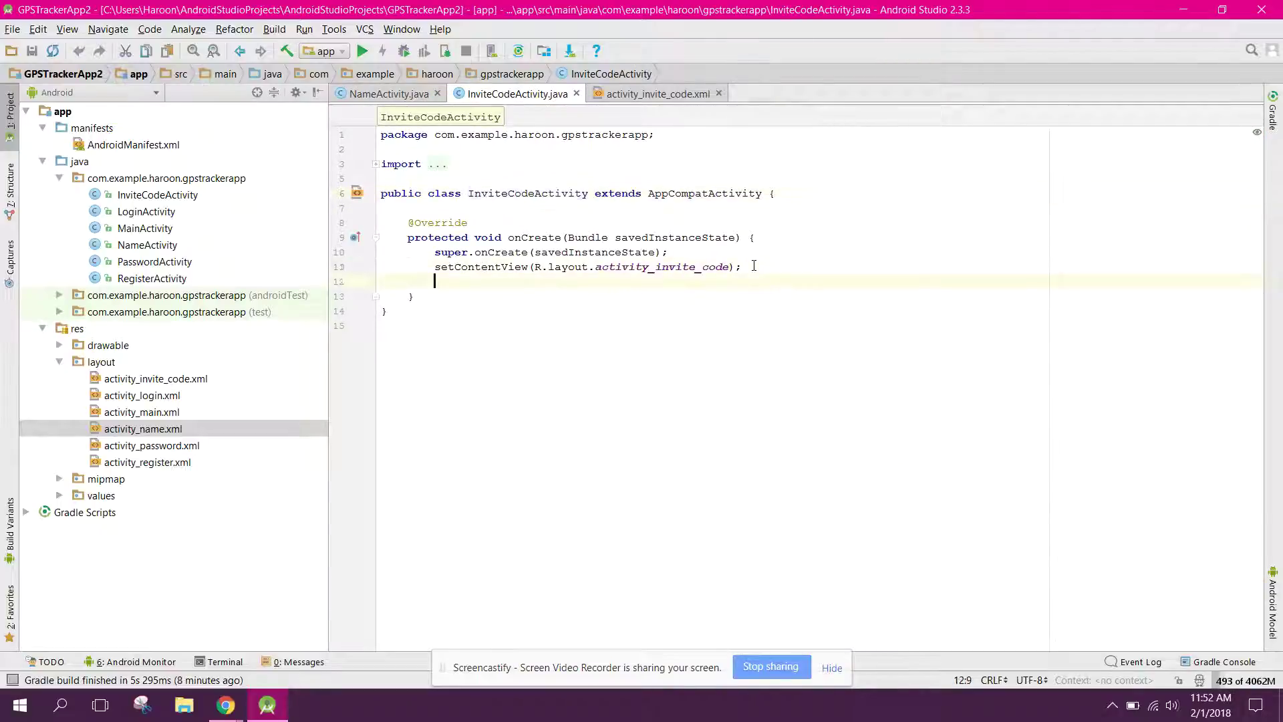
key("ctrl+v")
key("Return")
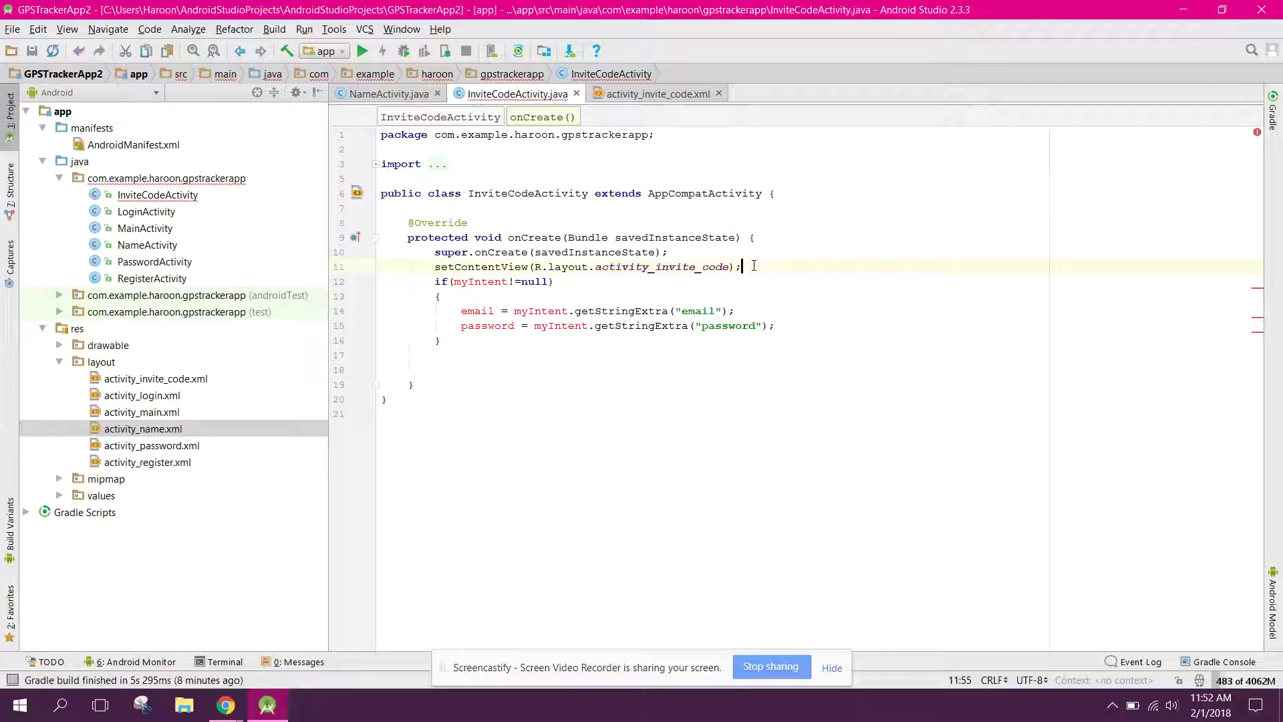
left_click(753, 266)
key("Return")
type("Intent myIn")
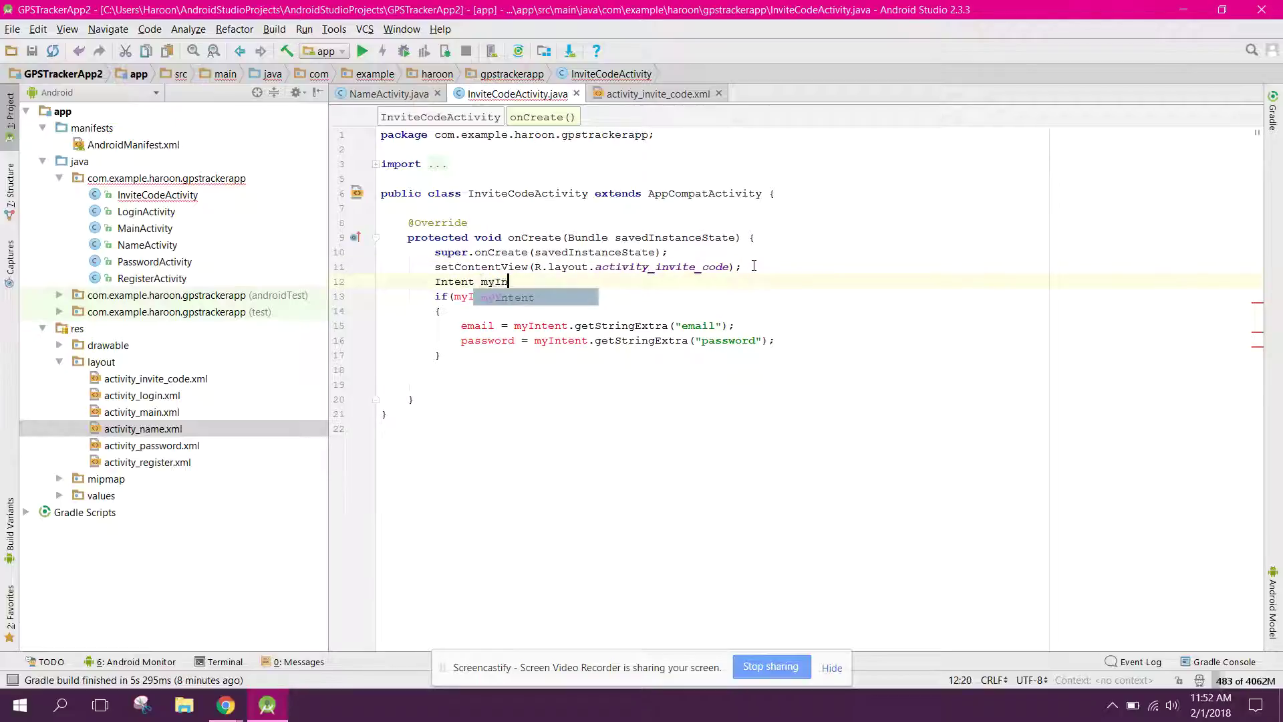
type("tent = getInt")
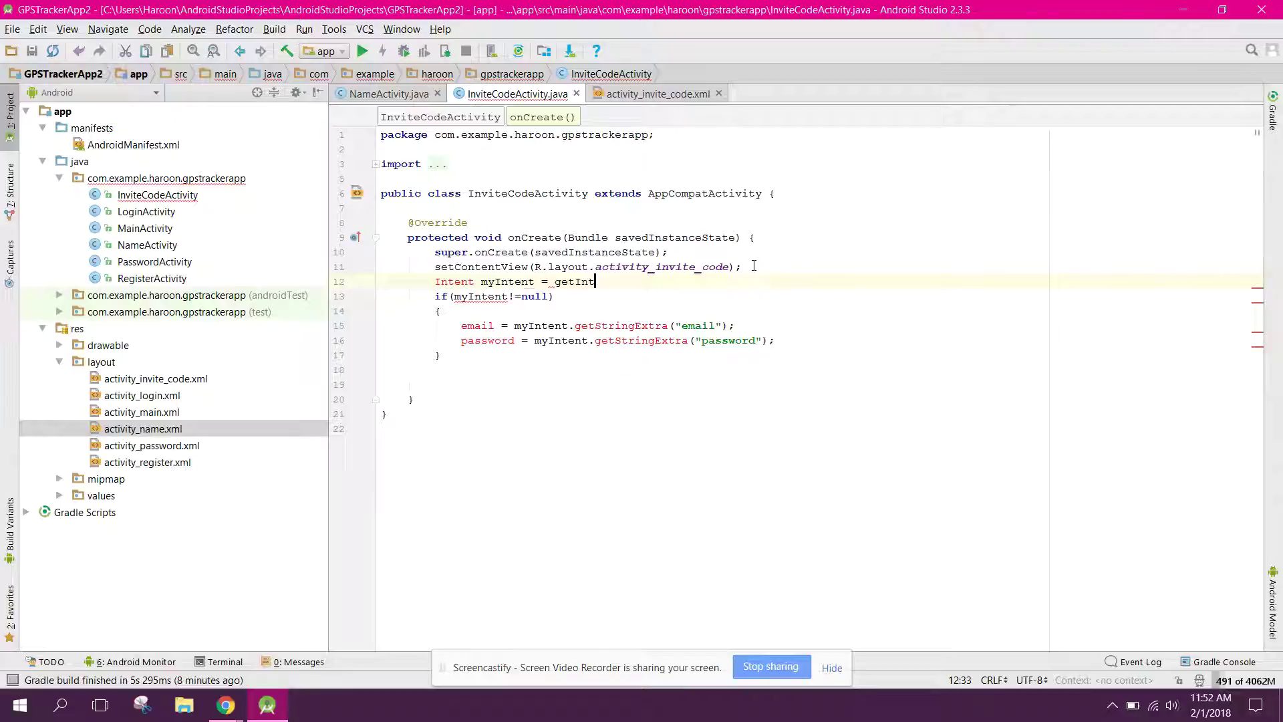
key("Return")
type(";")
key("Return")
key("alt+Return")
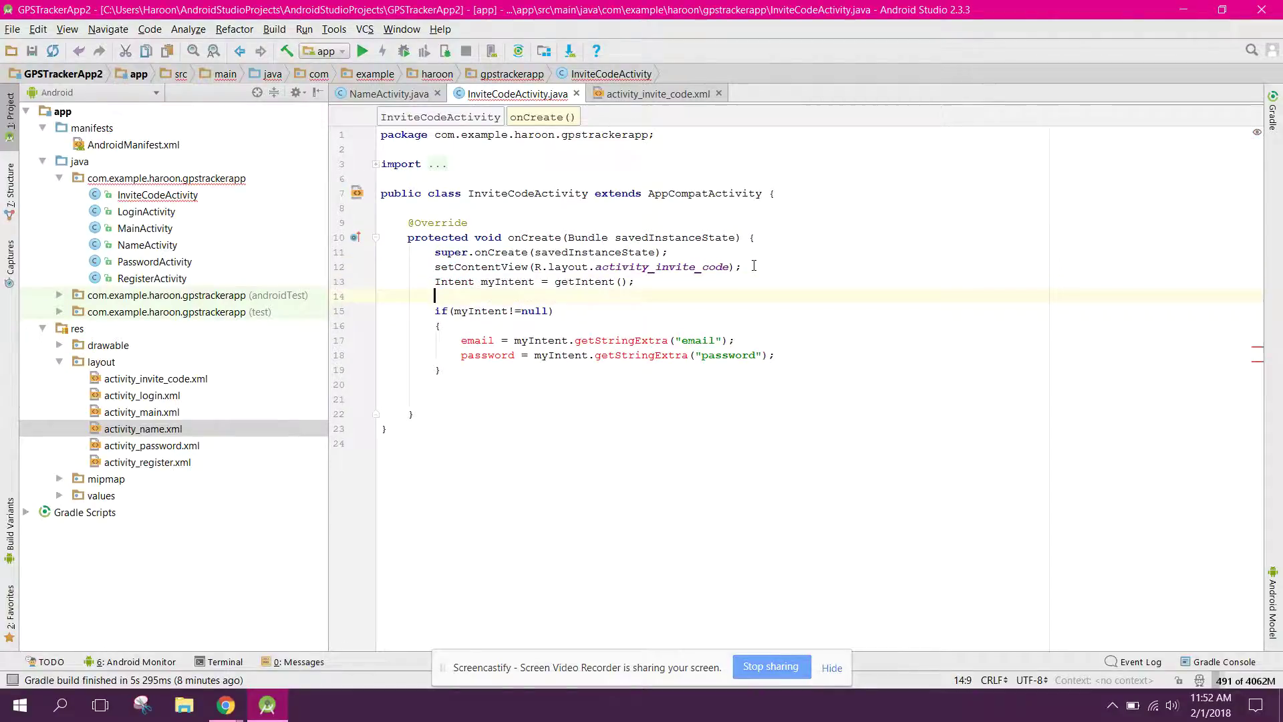
Declare String fields name, email, password, date, issharing, code plus Uri imageUri, importing Uri.
left_click(594, 208)
key("Return")
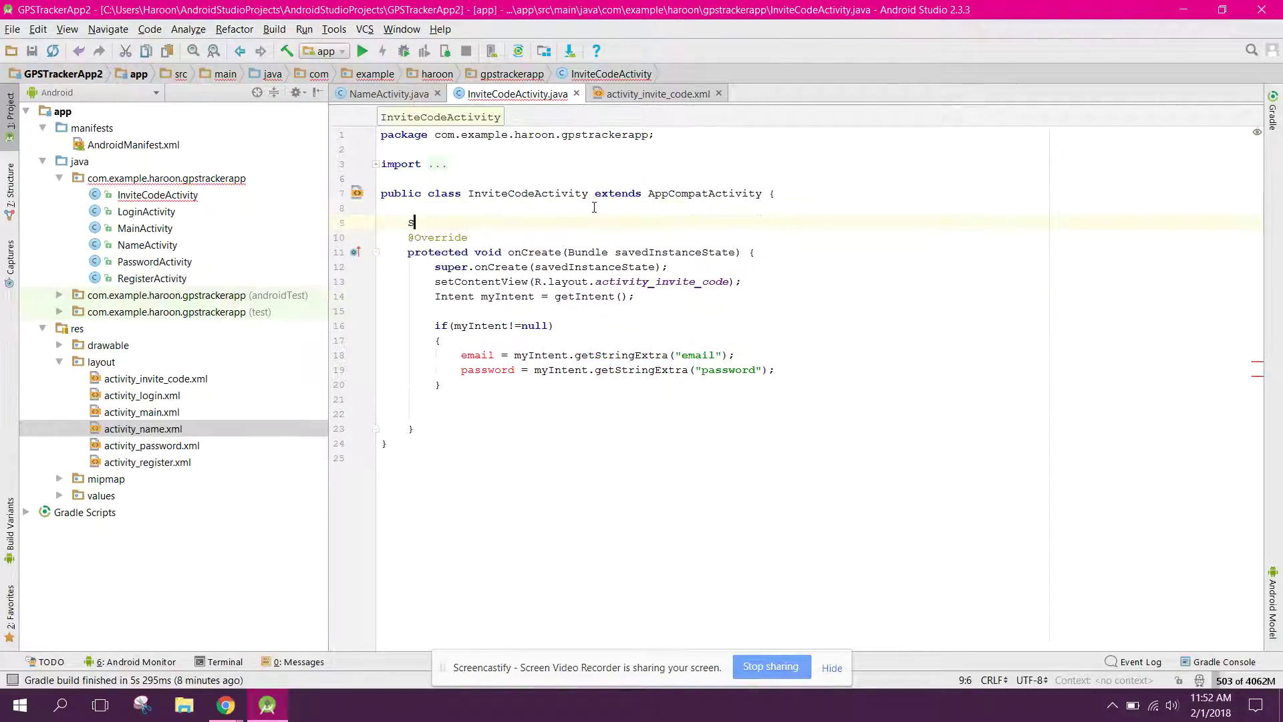
type("String name,email")
type(",password,")
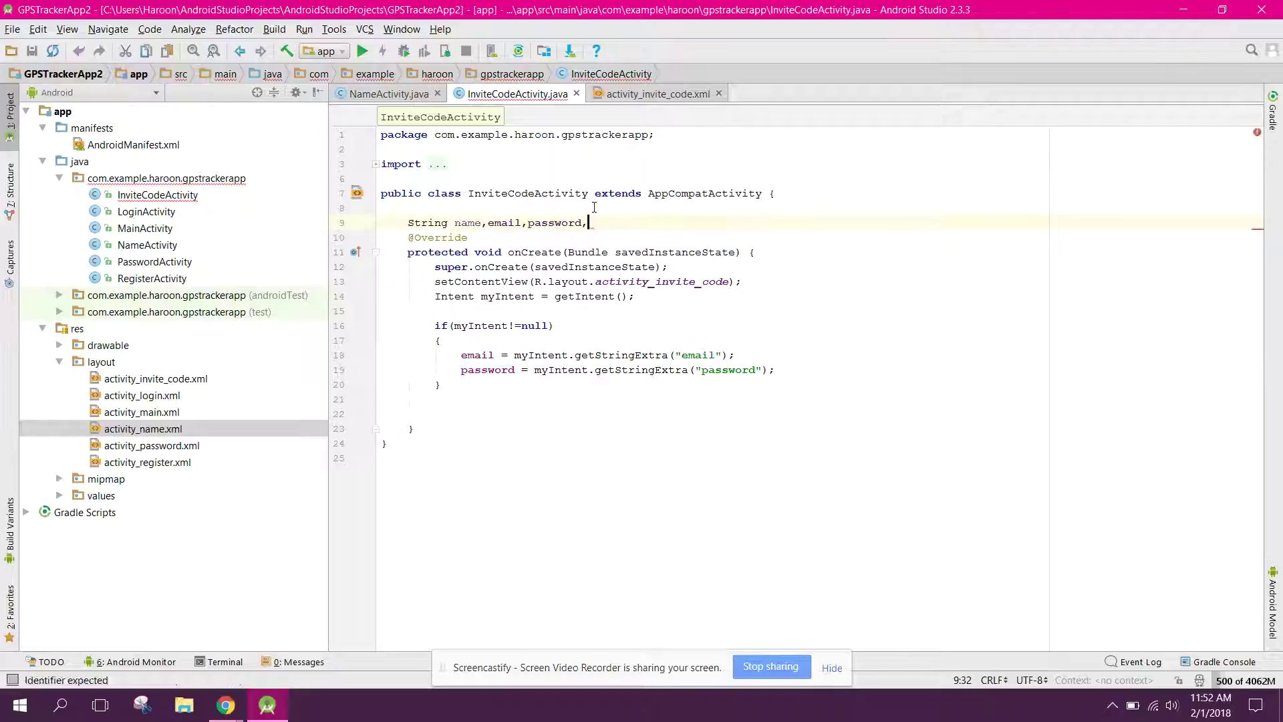
left_click(381, 98)
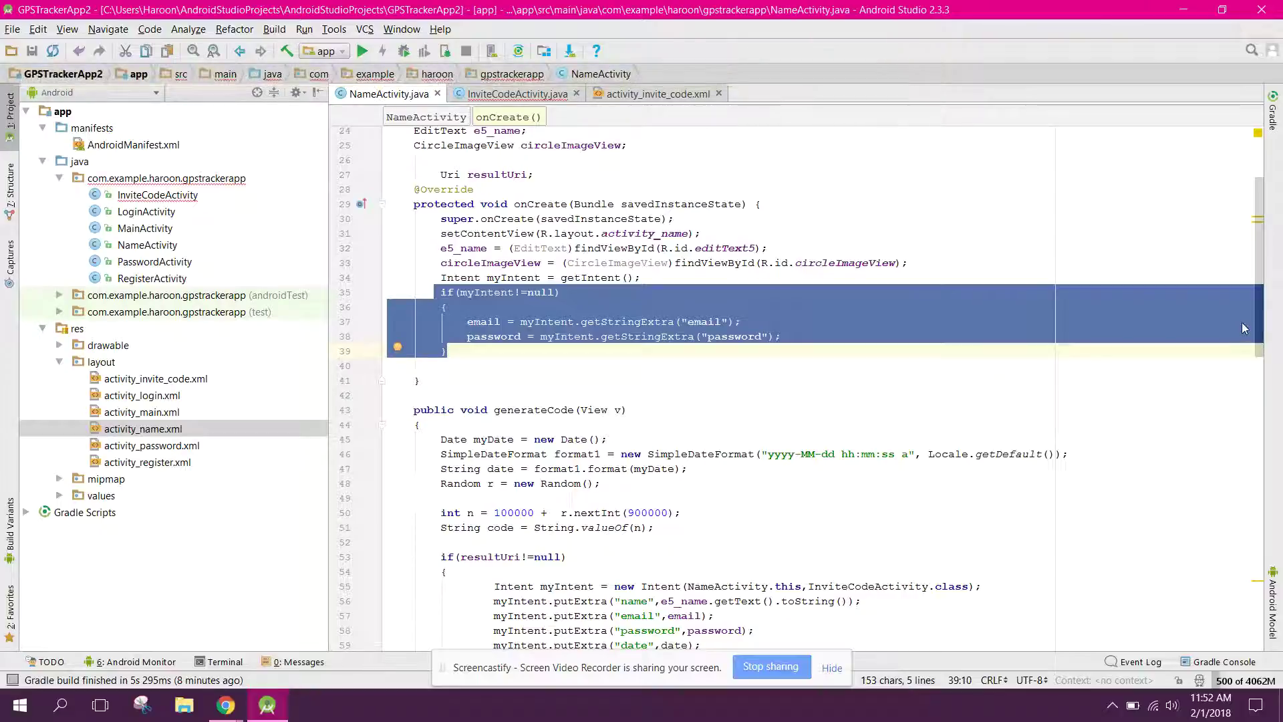
scroll(1257, 269, "down", 1)
scroll(1256, 268, "down", 5)
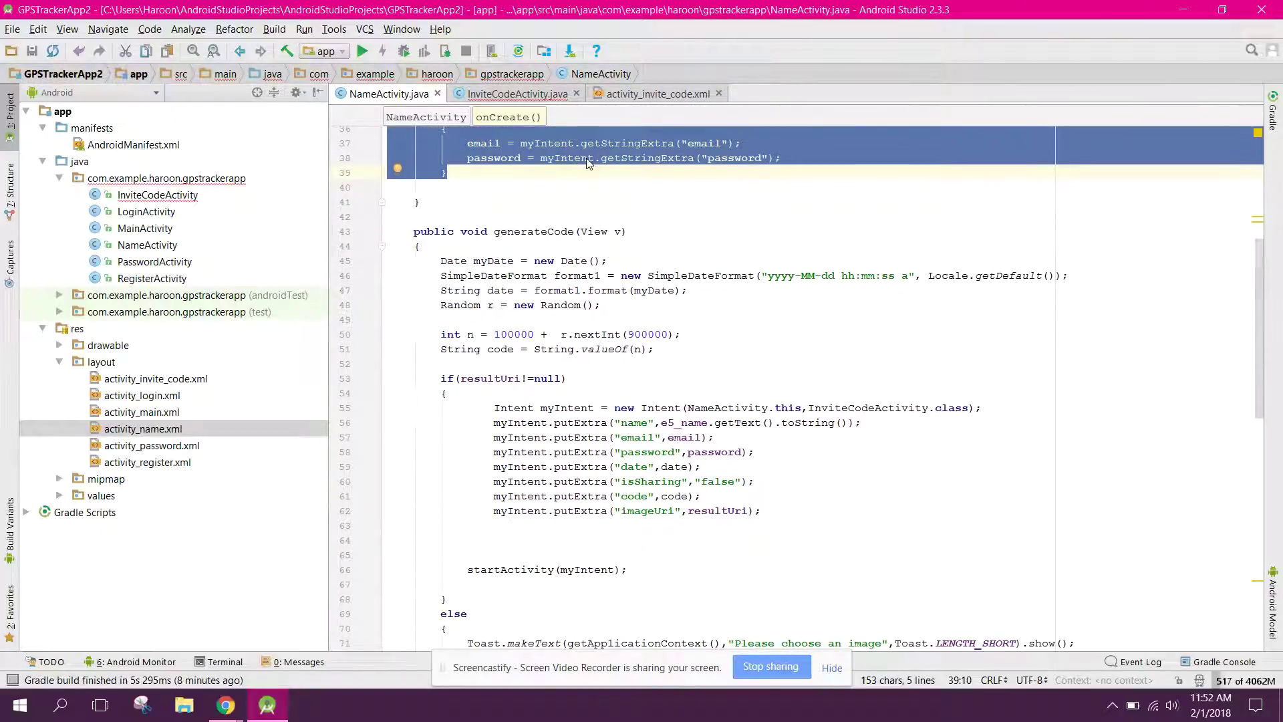
left_click(538, 96)
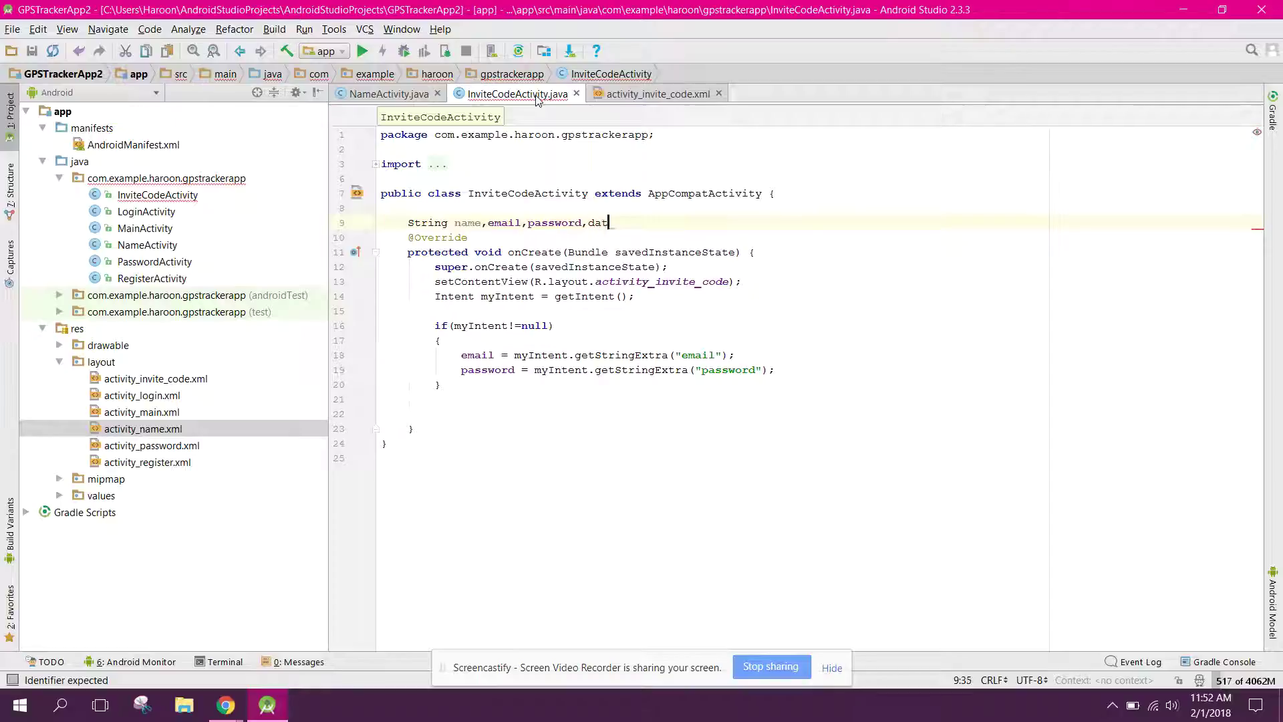
type("sharing")
left_click(389, 93)
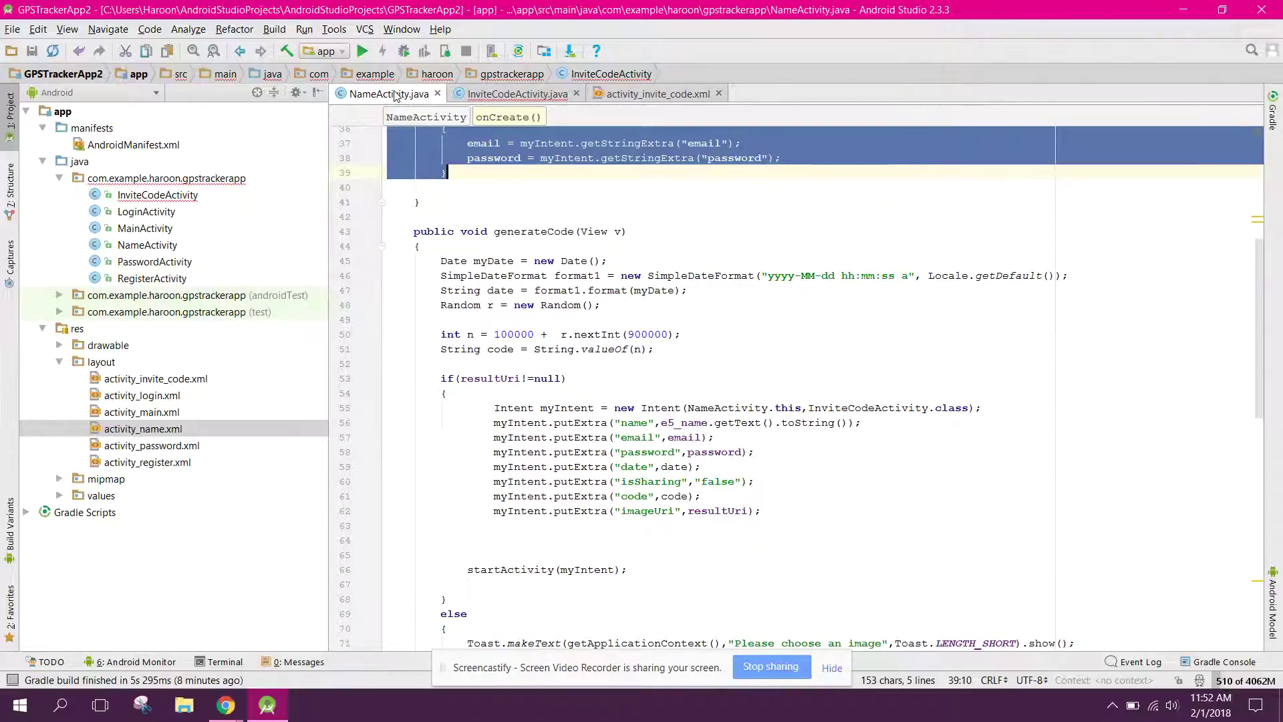
left_click(498, 94)
type(",code,ima")
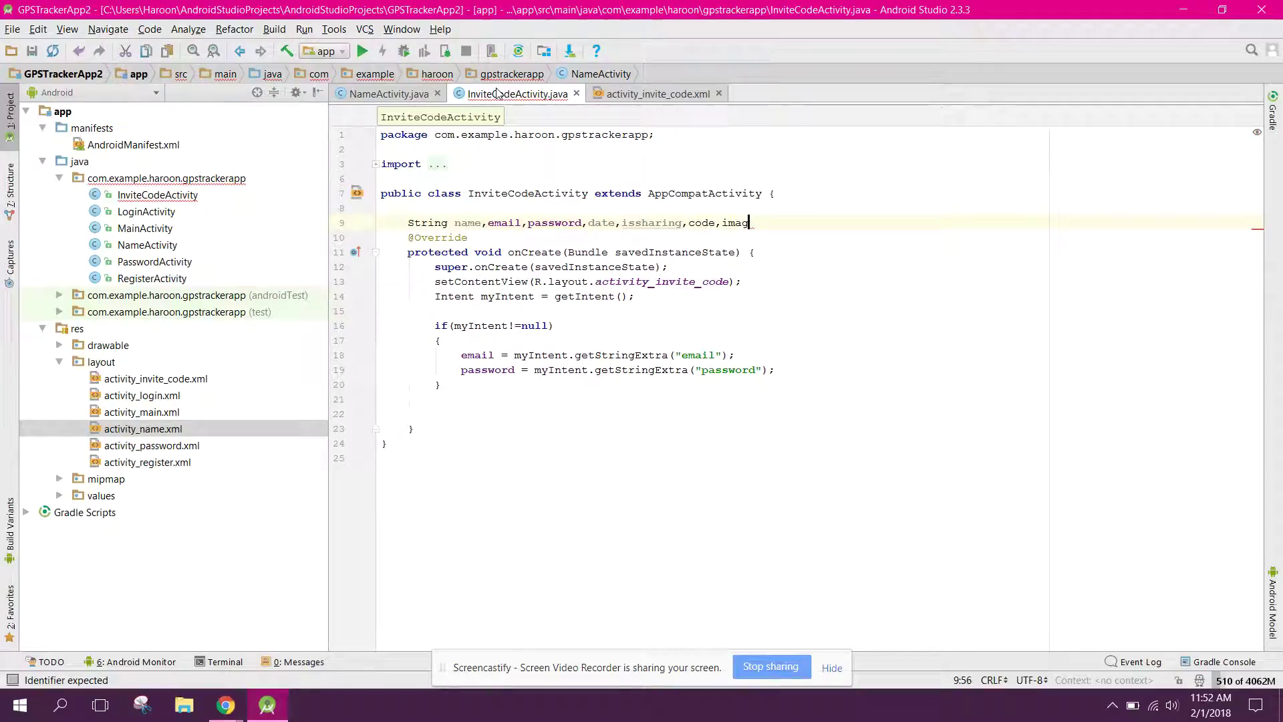
type("g")
key("BackSpace")
key("BackSpace")
key("BackSpace")
type(";")
key("Return")
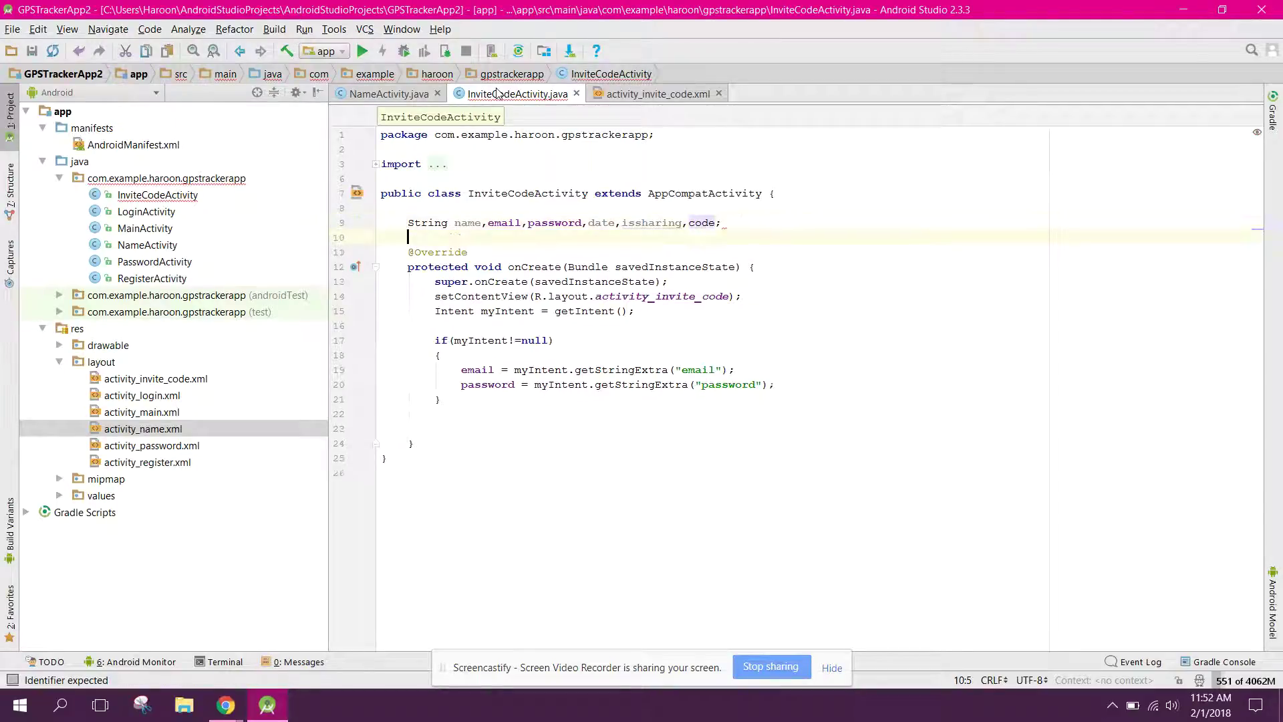
type("Uri imageU")
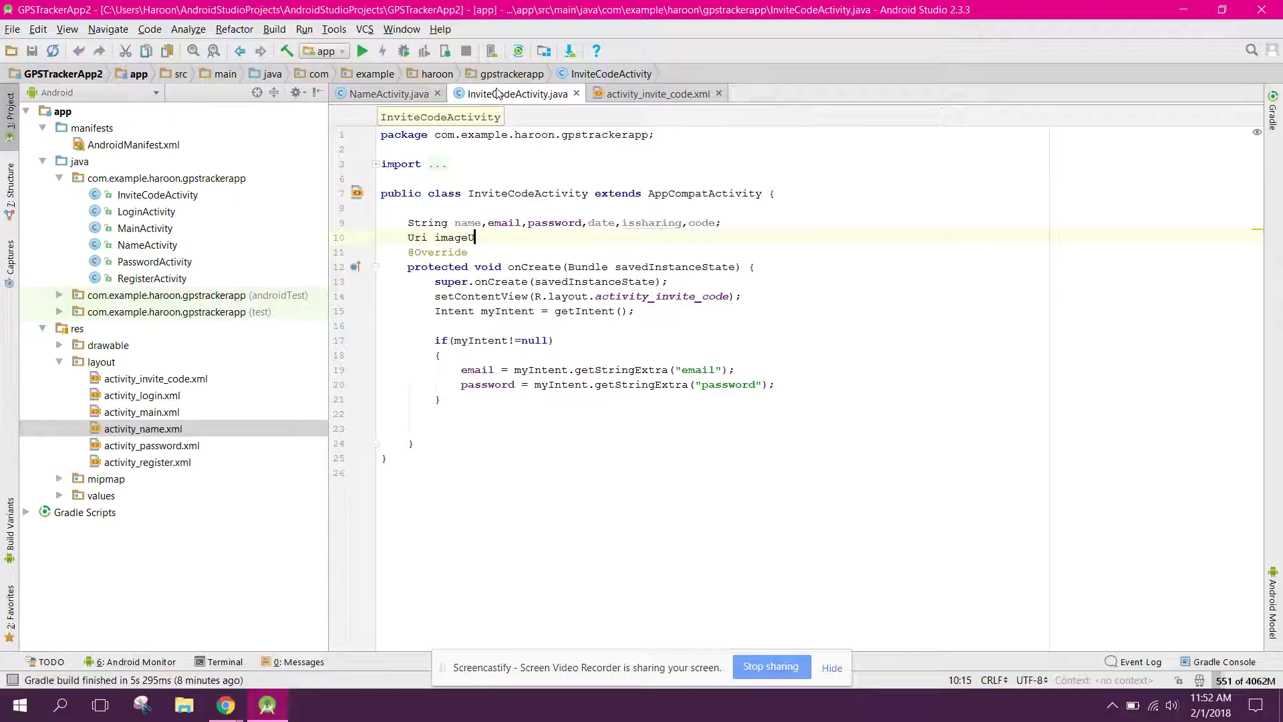
type("ri;")
key("Return")
key("alt+Return")
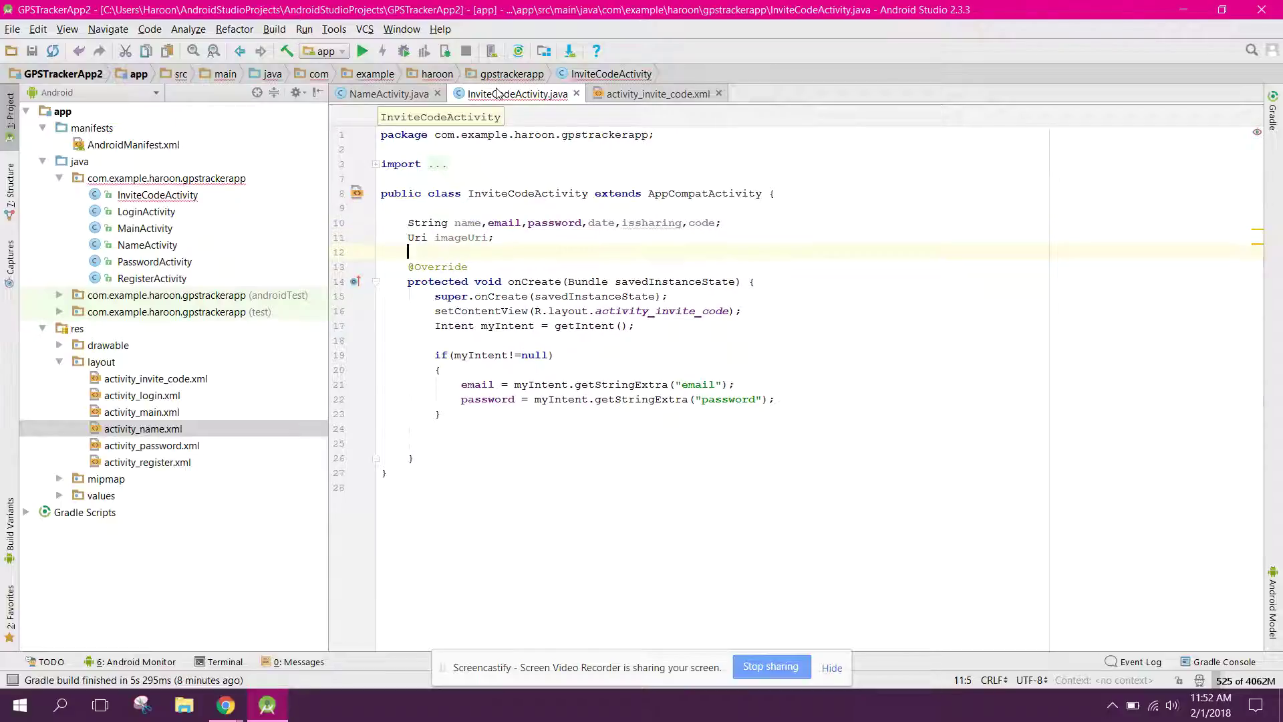
Add a getStringExtra line above email and duplicate the password assignment twice.
left_click(502, 373)
key("Return")
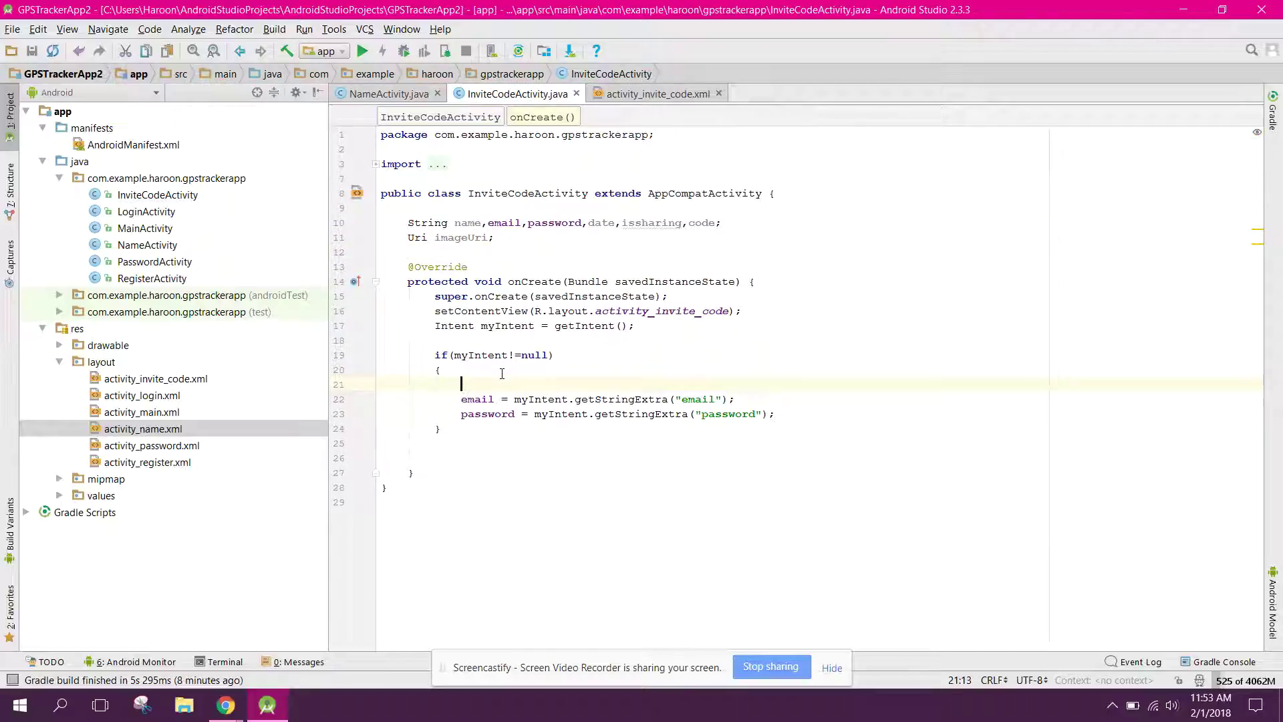
type("name = ")
type("myI")
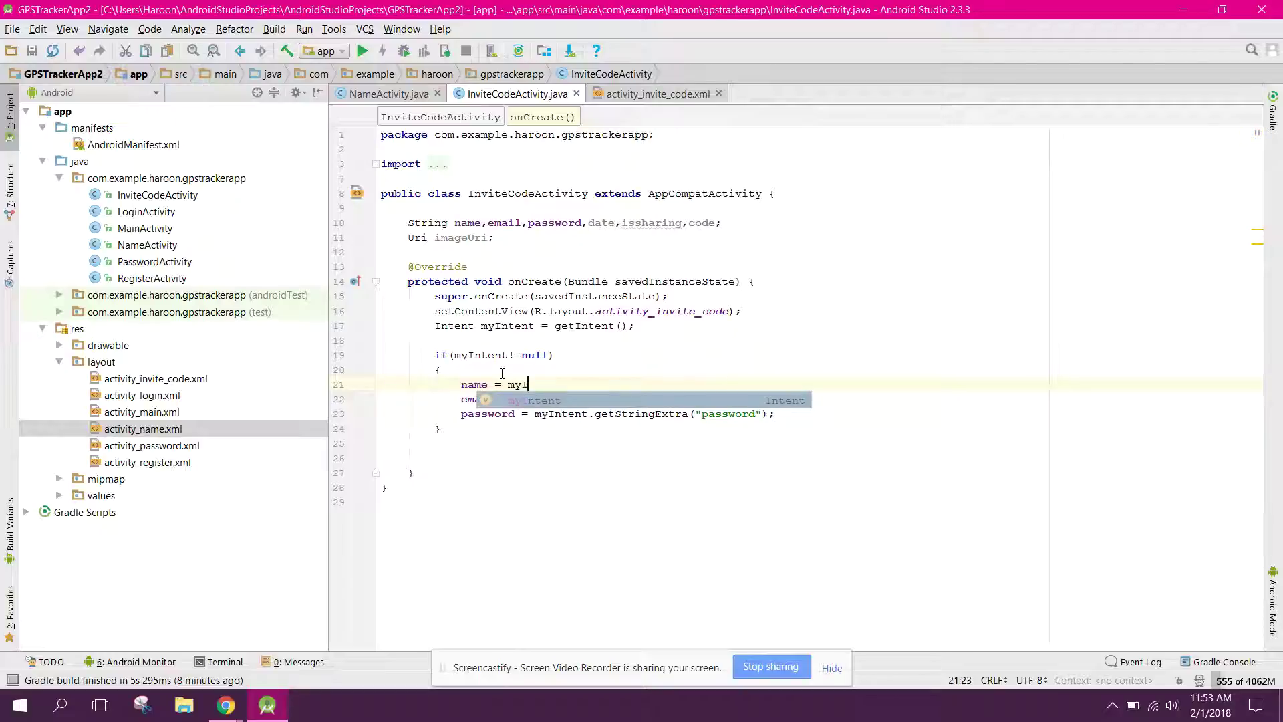
type("ntent.")
key("Return")
type("\"n")
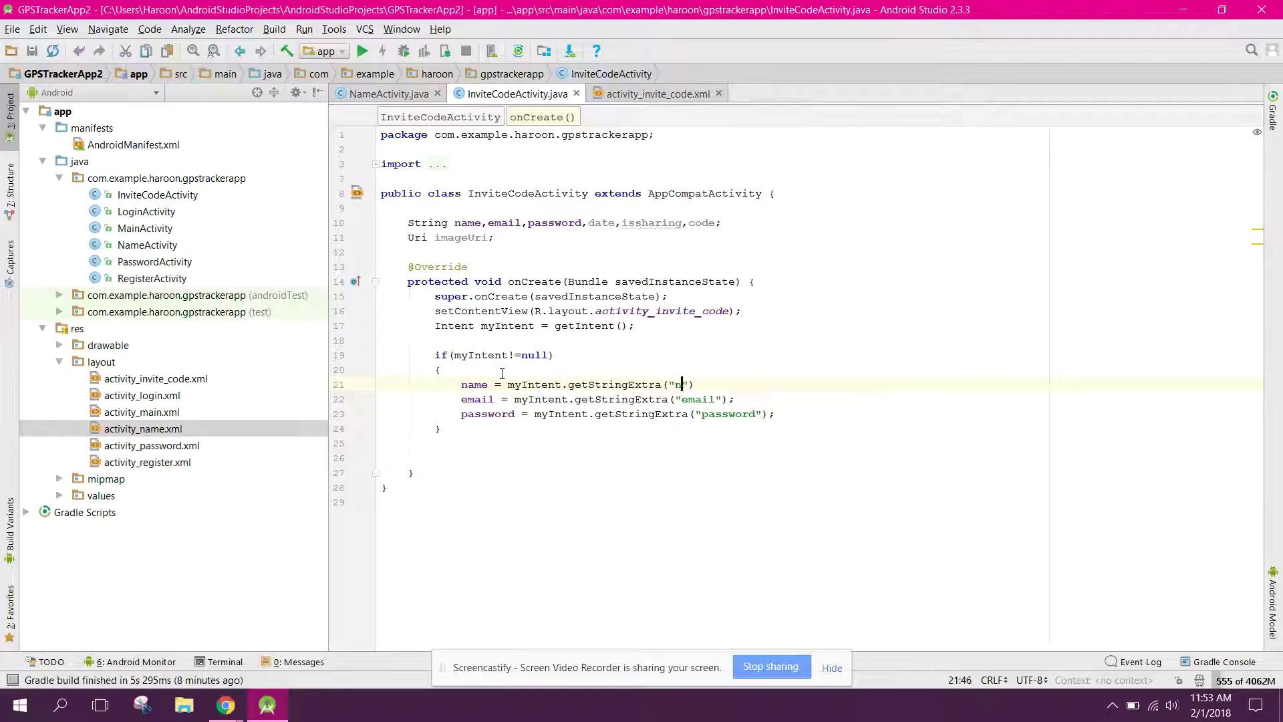
type("ame\");")
left_click_drag(450, 416, 780, 412)
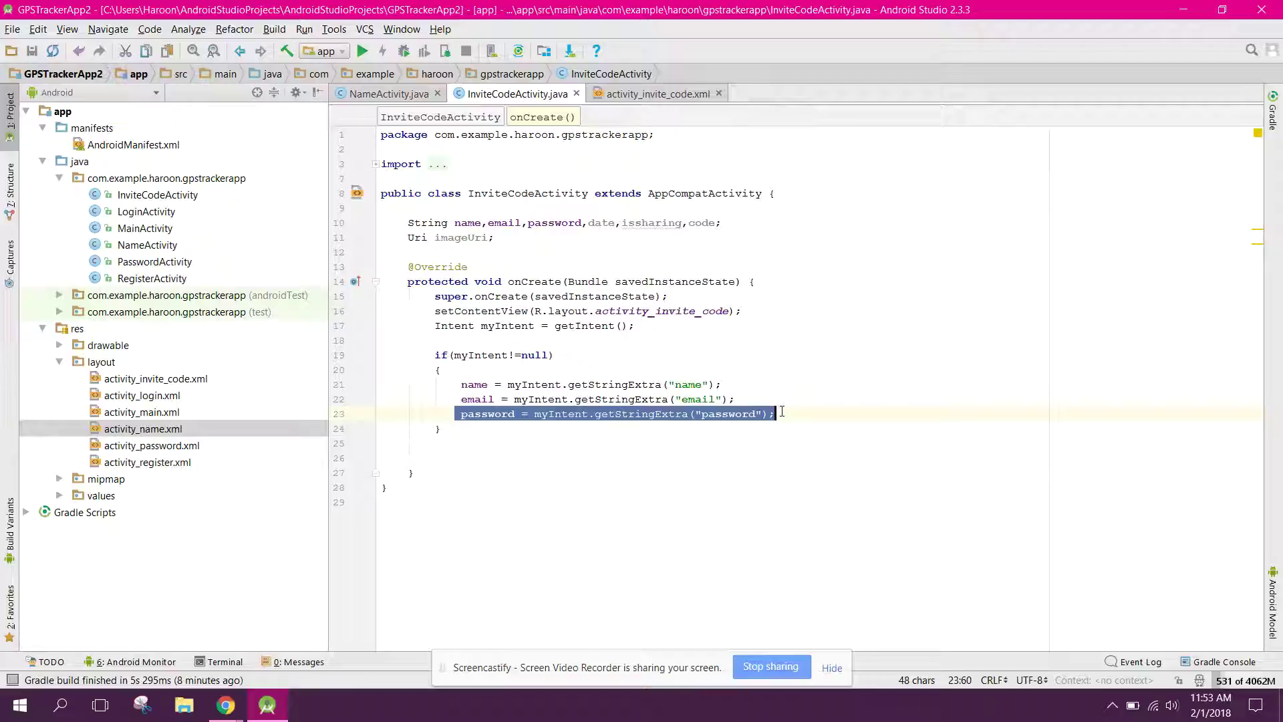
left_click(782, 412)
key("ctrl+d")
key("ctrl+d")
key("ctrl+d")
key("Return")
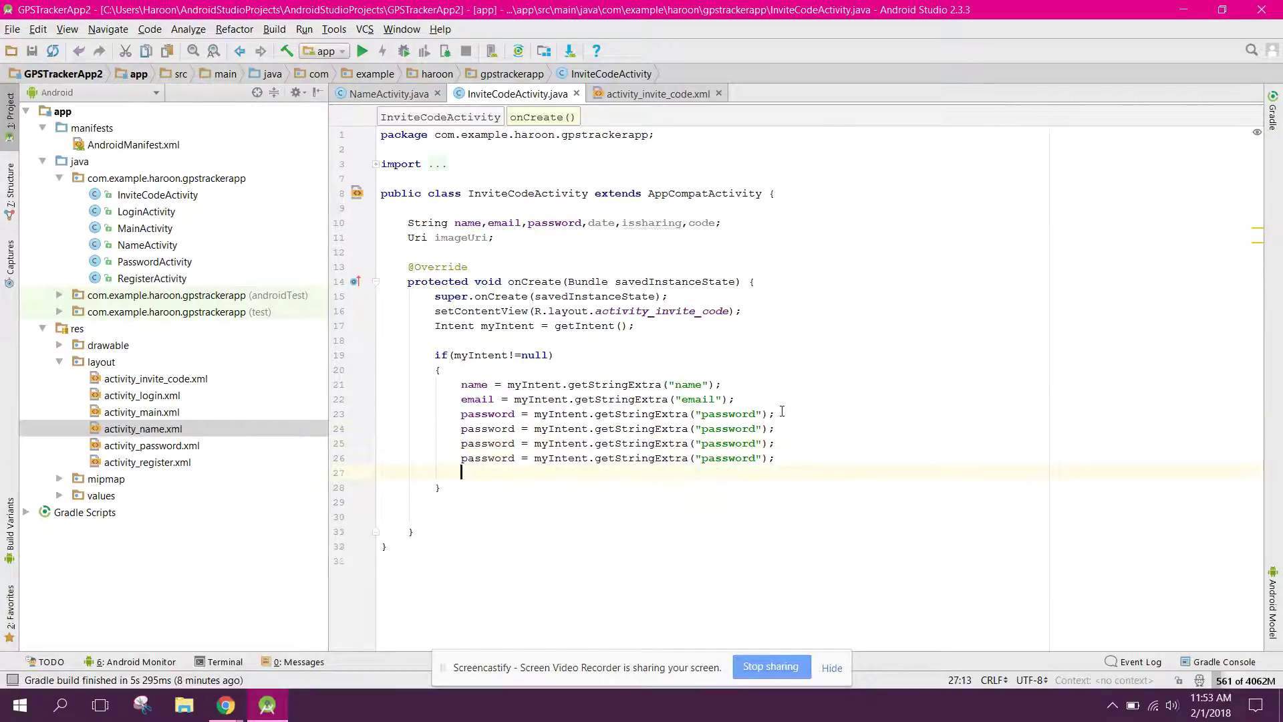
Edit the duplicated lines' variables and keys for name, code and issharing; delete the redundant one.
double_click(477, 427)
type("code")
left_click(481, 413)
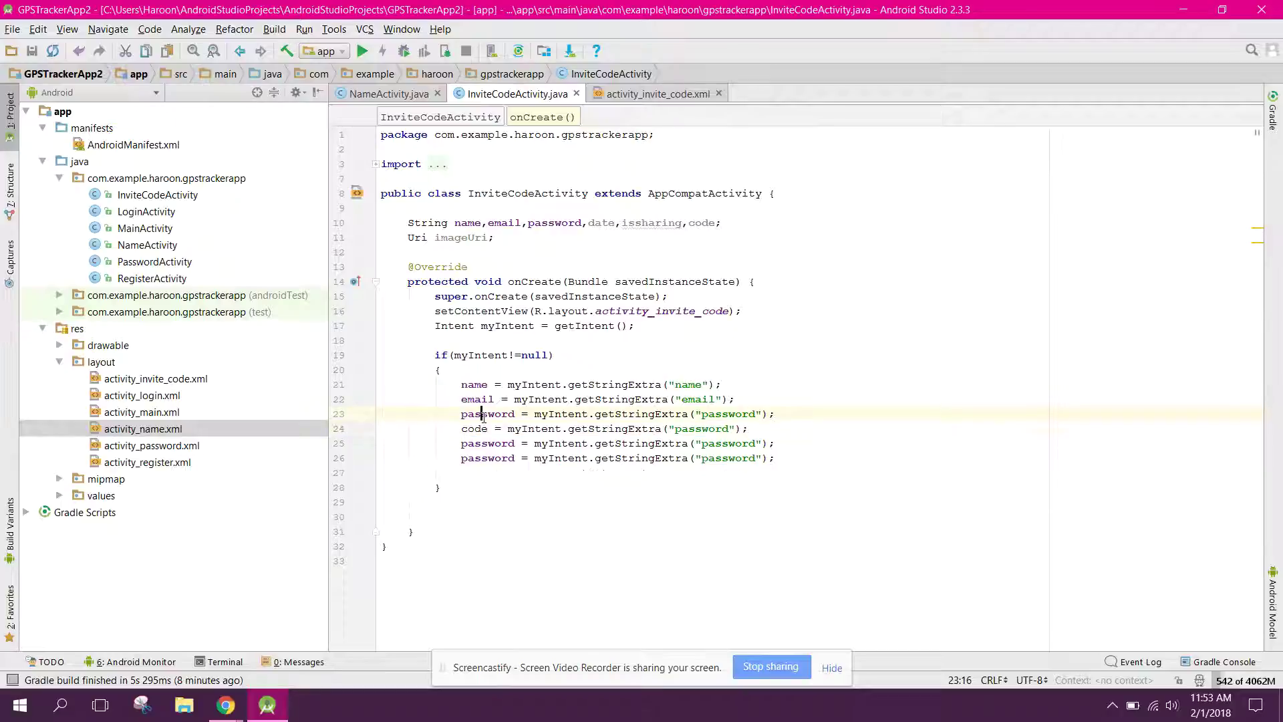
double_click(694, 429)
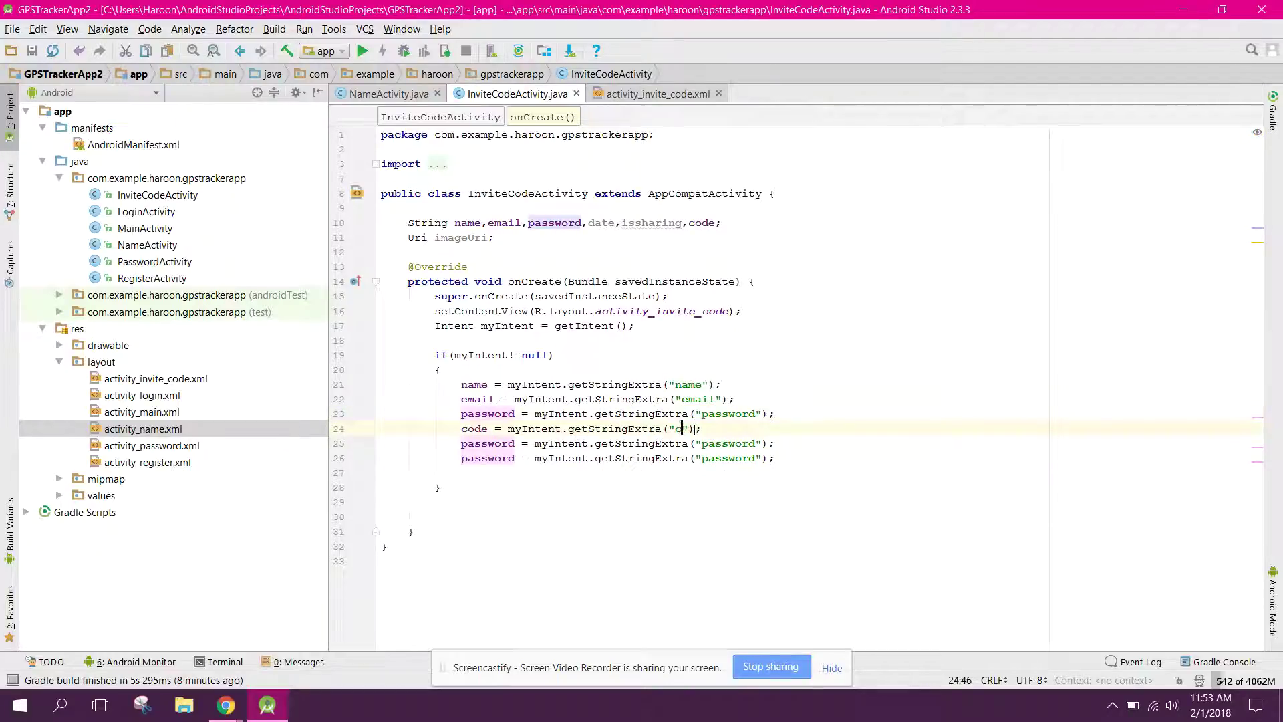
type("code")
double_click(504, 448)
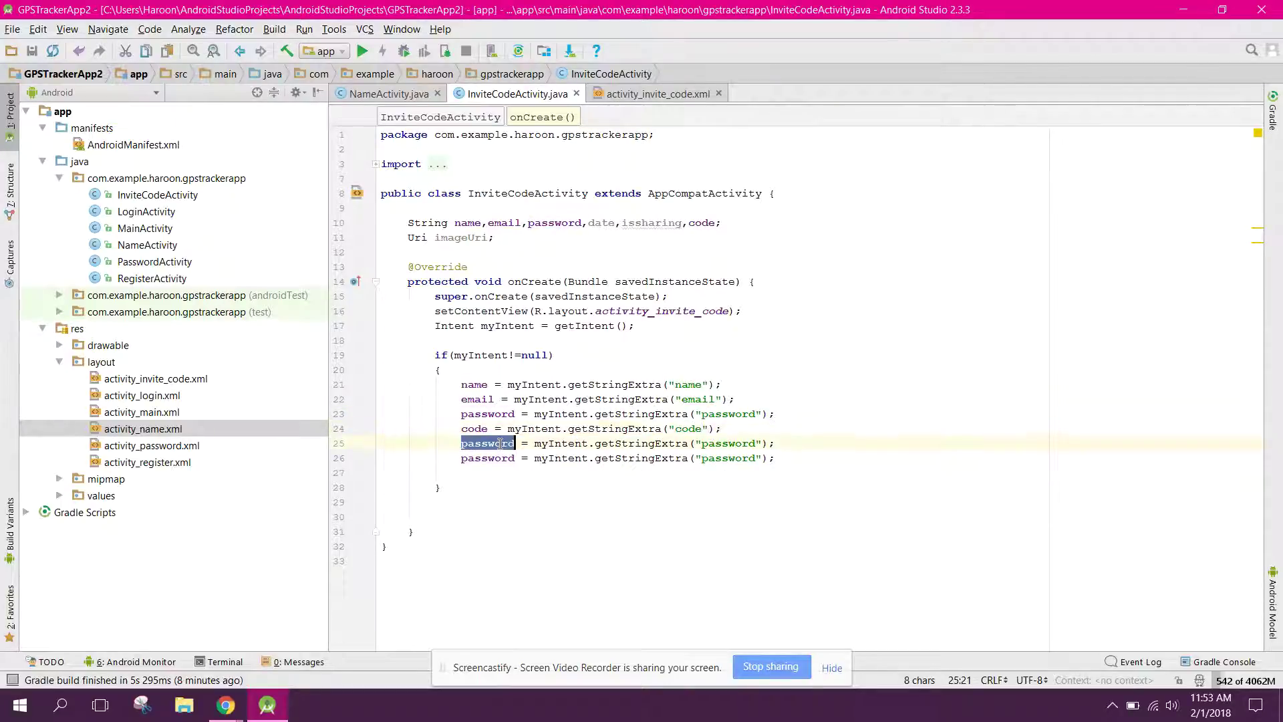
type("issh")
key("Return")
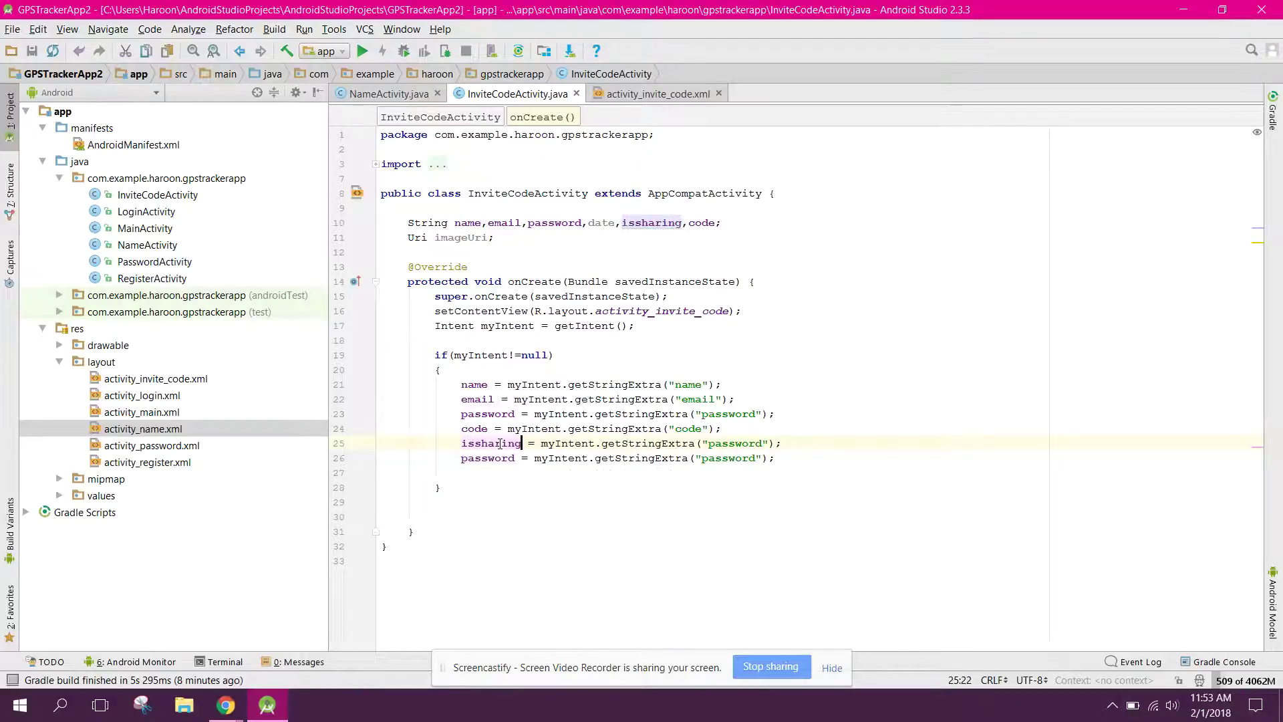
double_click(718, 446)
type("issharing")
double_click(487, 458)
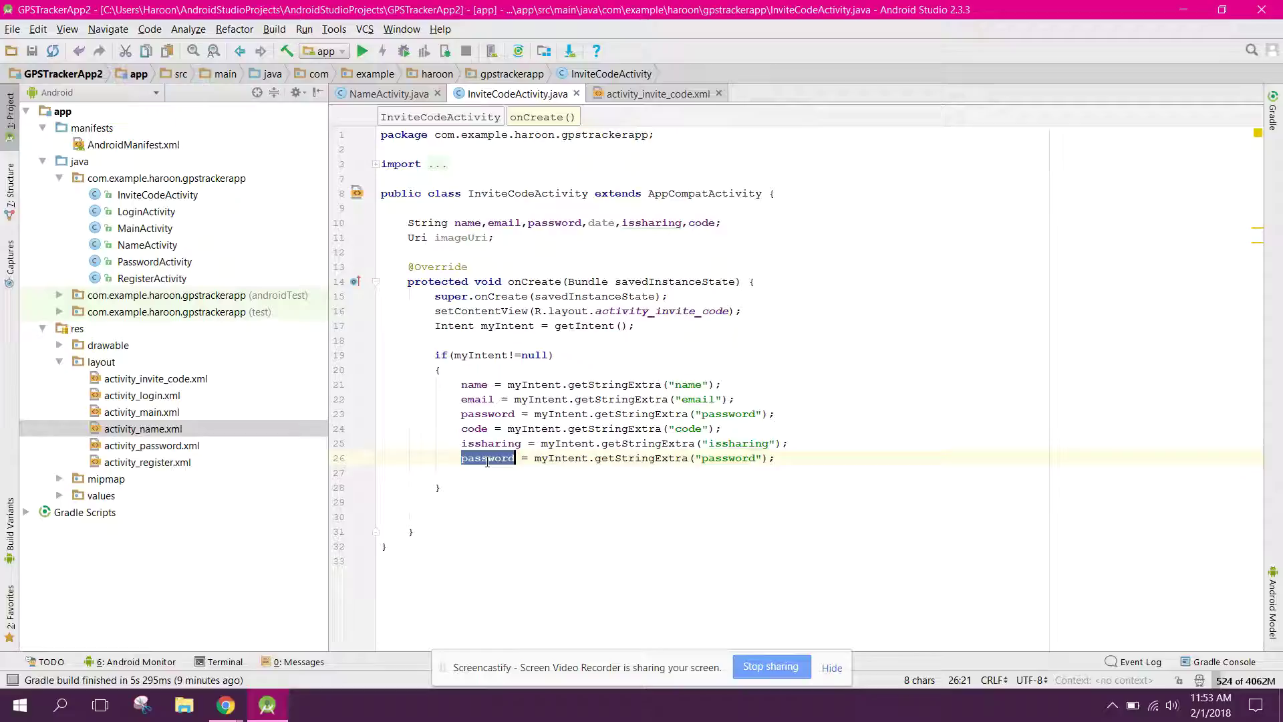
type("code")
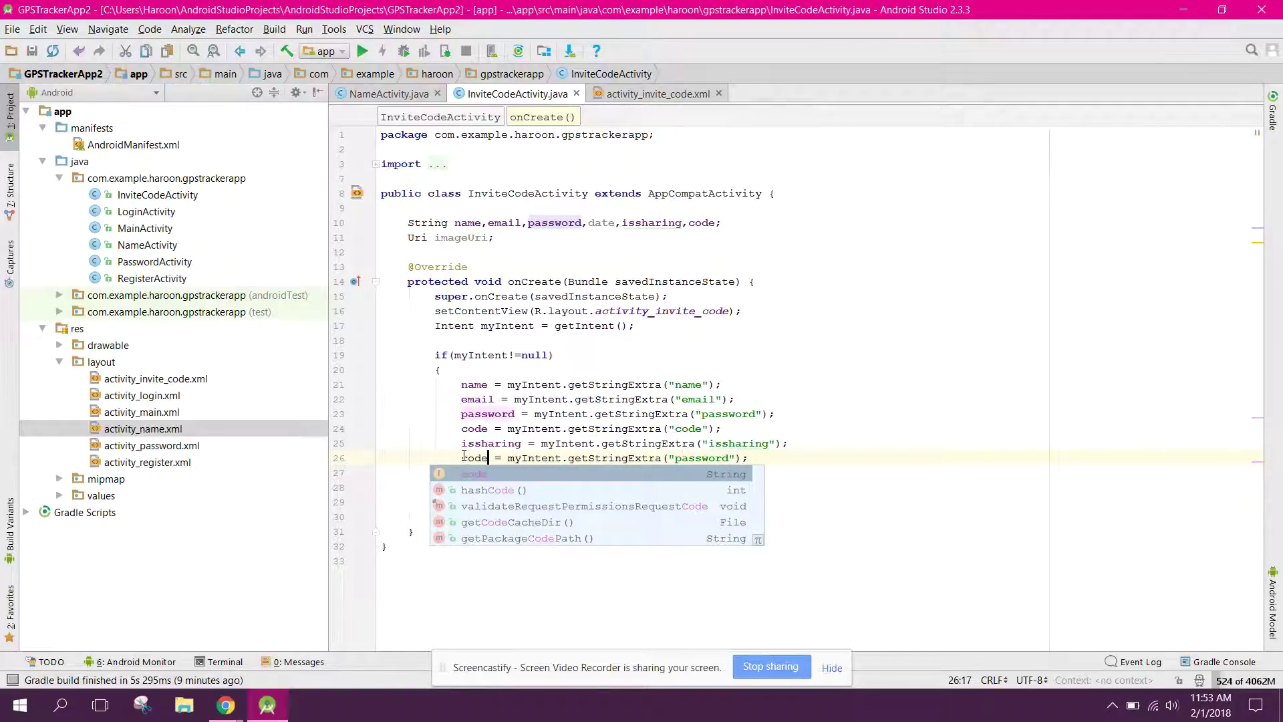
left_click_drag(459, 458, 750, 459)
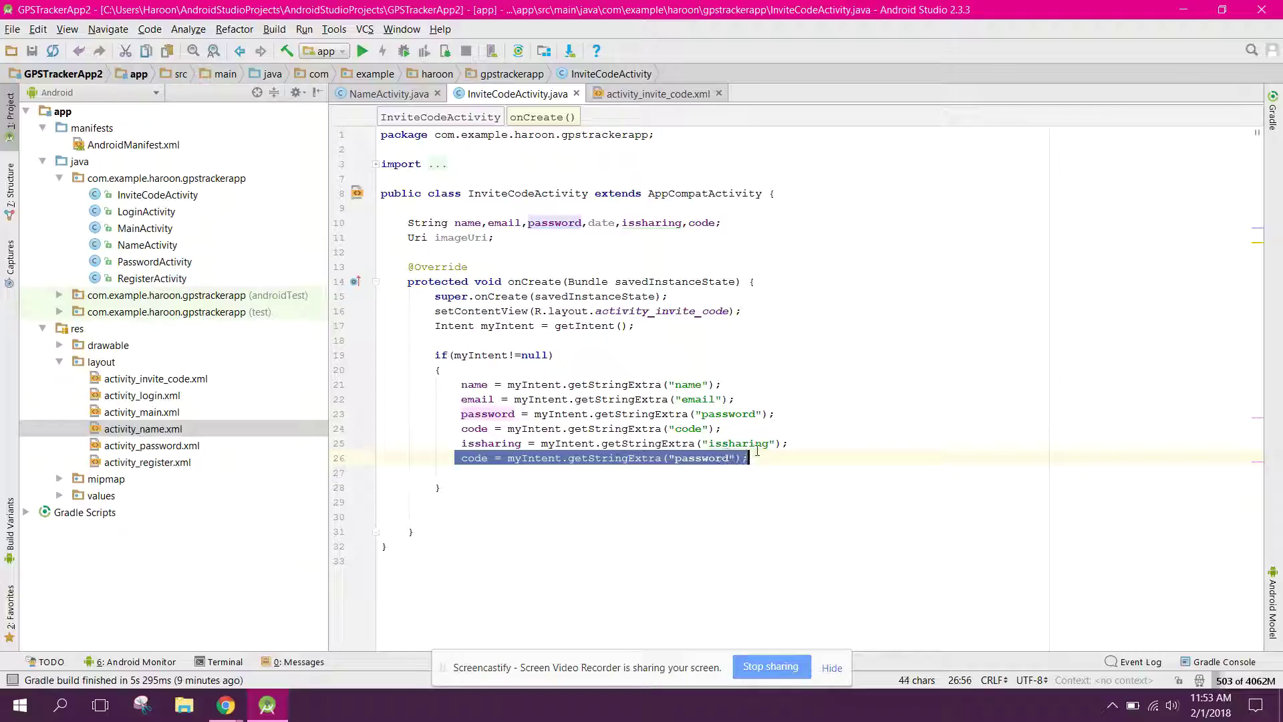
key("BackSpace")
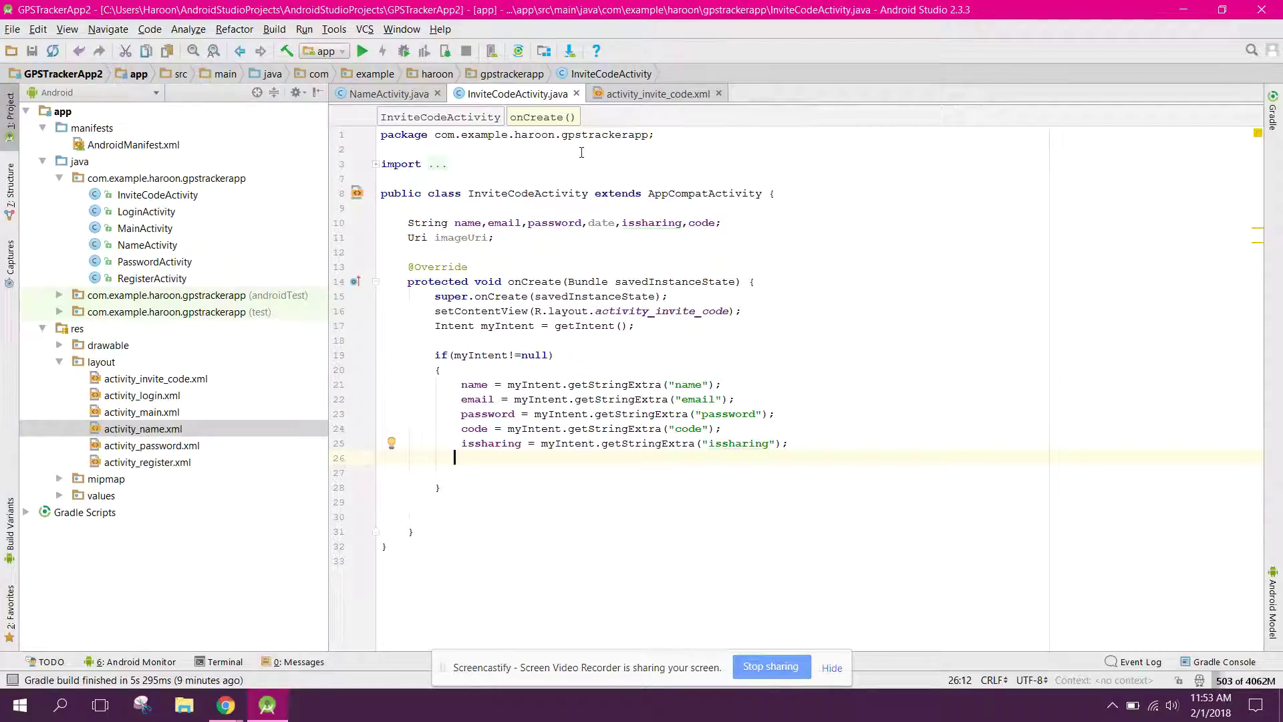
Assign imageUri from getParcelableExtra("uri") after checking NameActivity's extras.
left_click(388, 95)
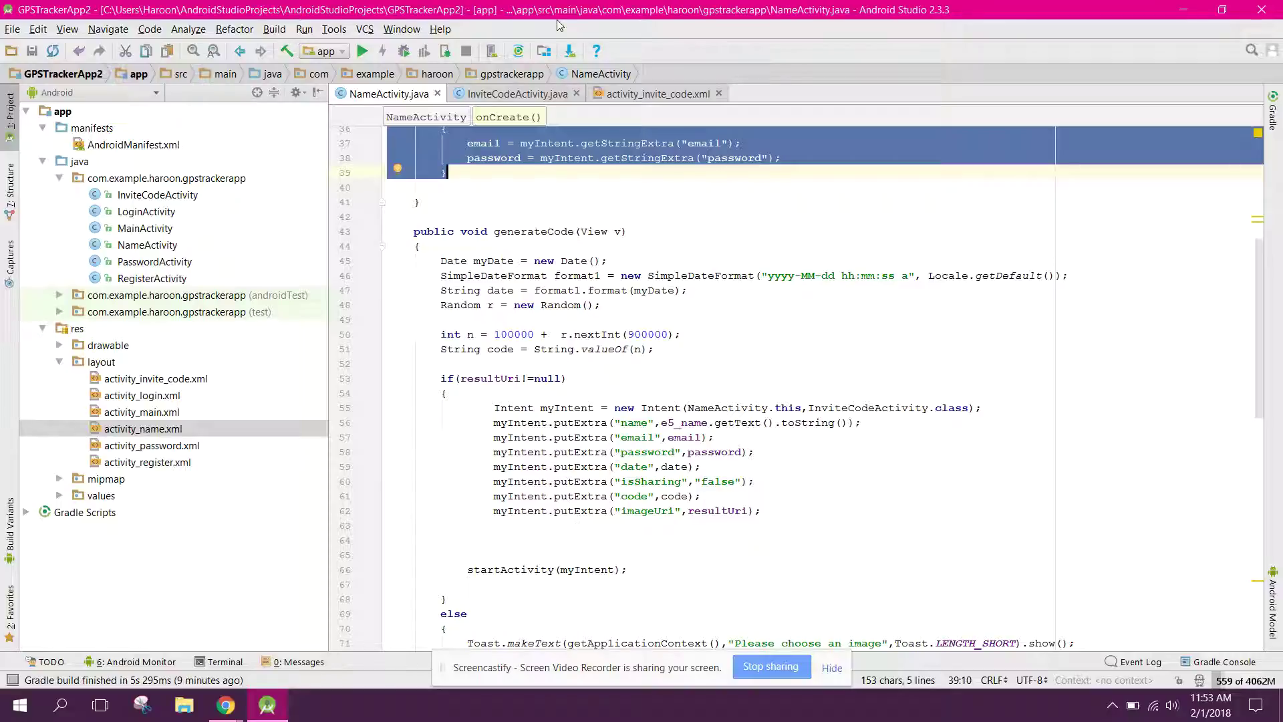
left_click(521, 94)
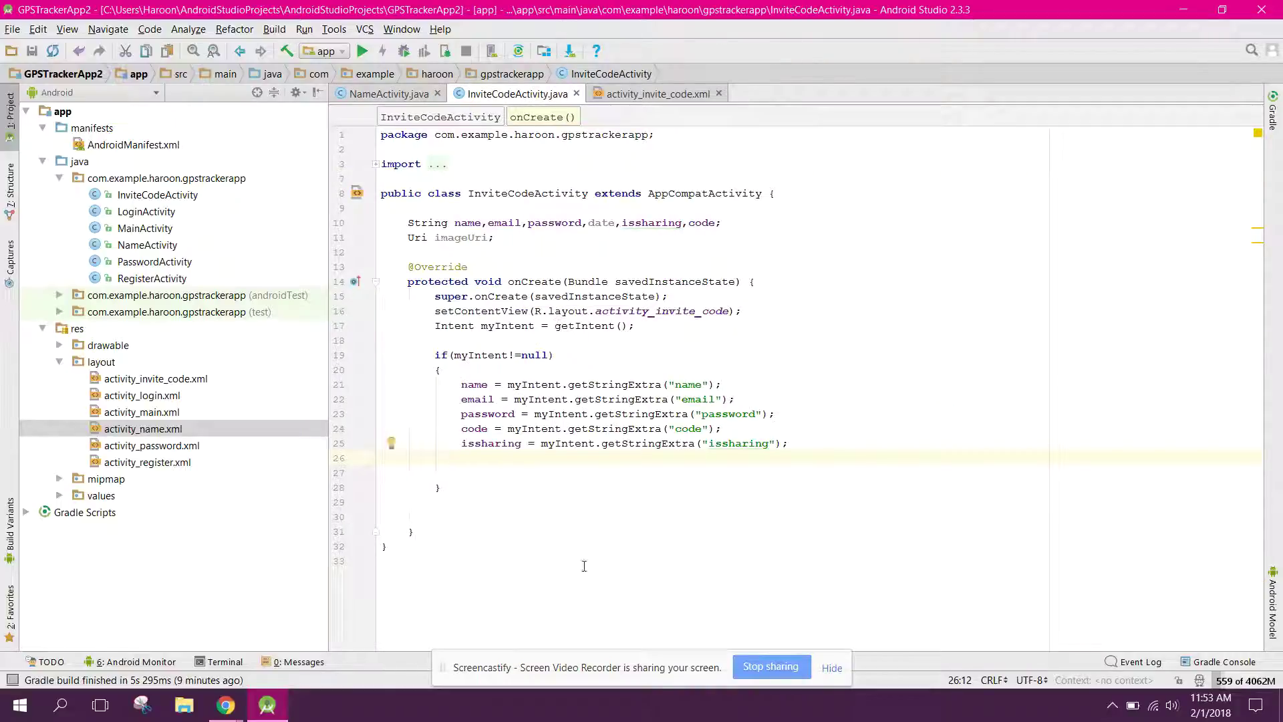
type("i")
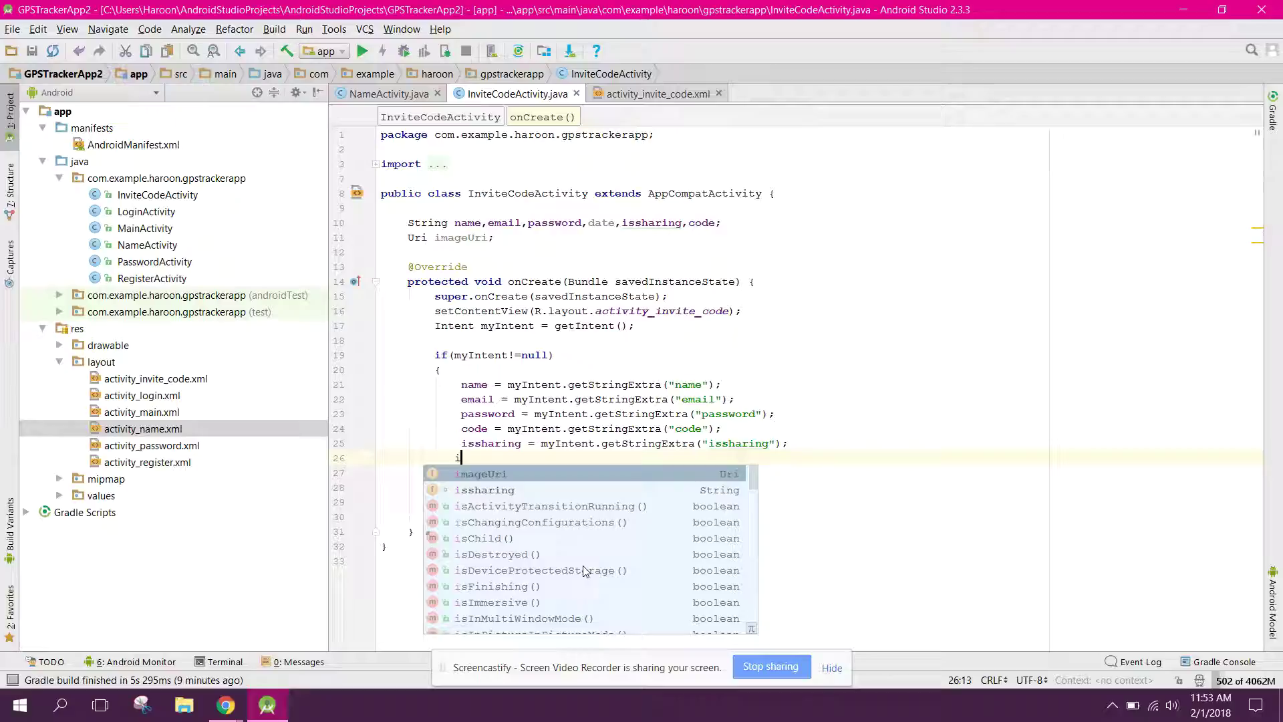
type("mageUri =")
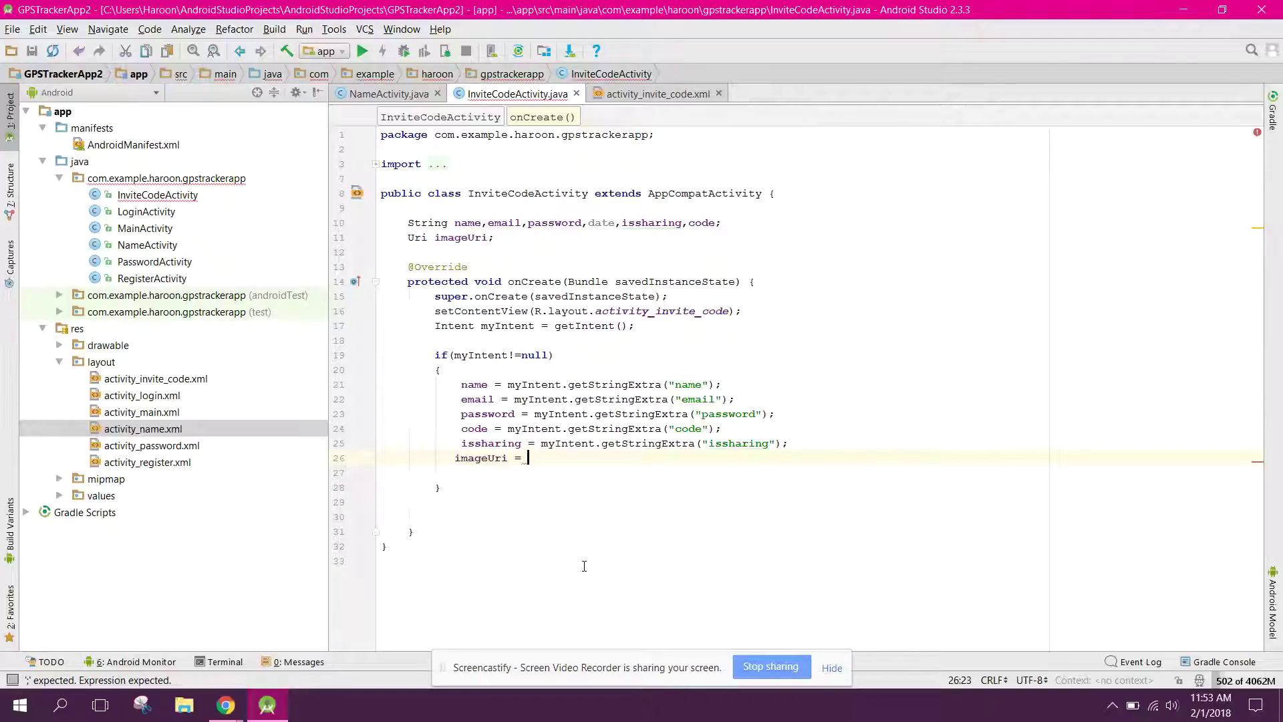
type(" myIntent.")
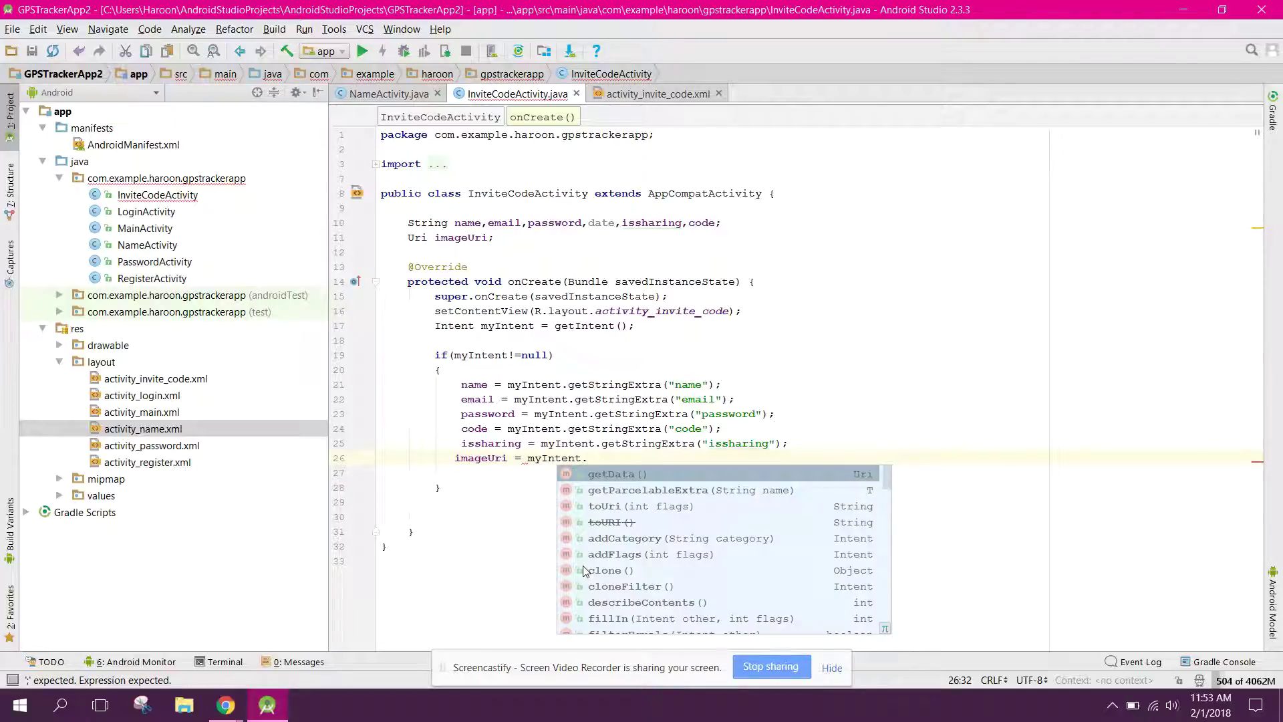
key("Return")
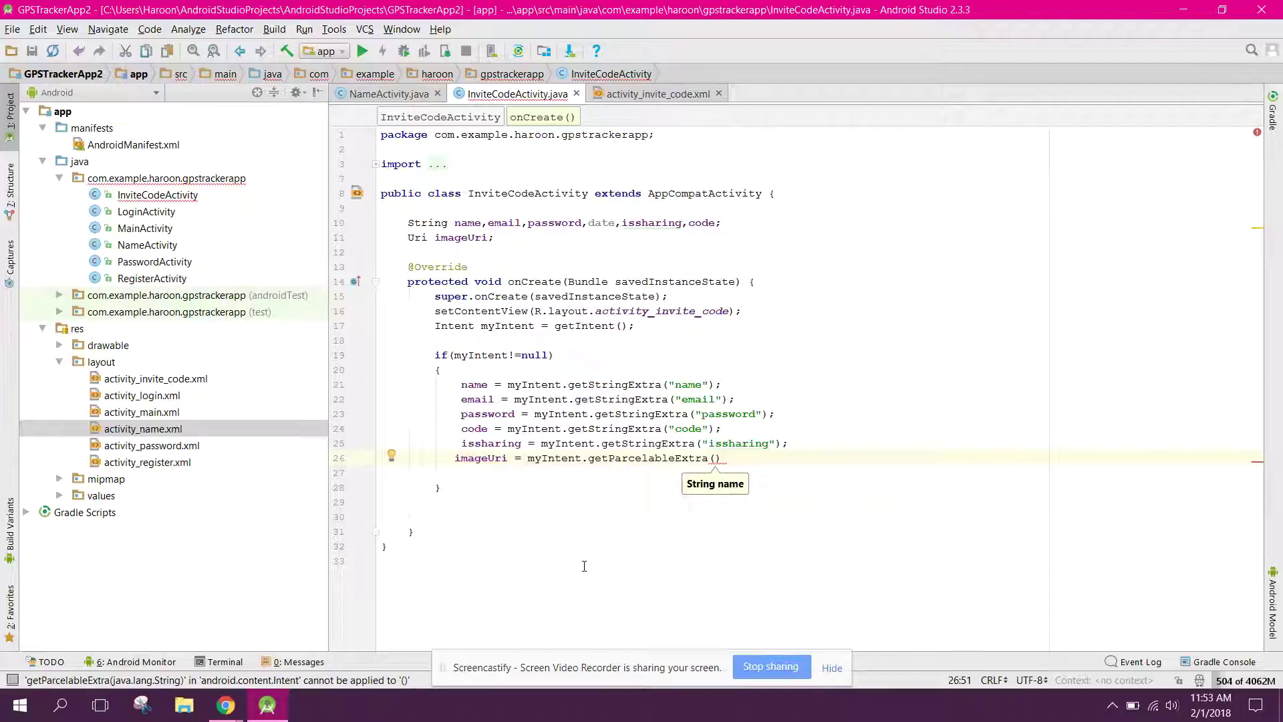
type("\"")
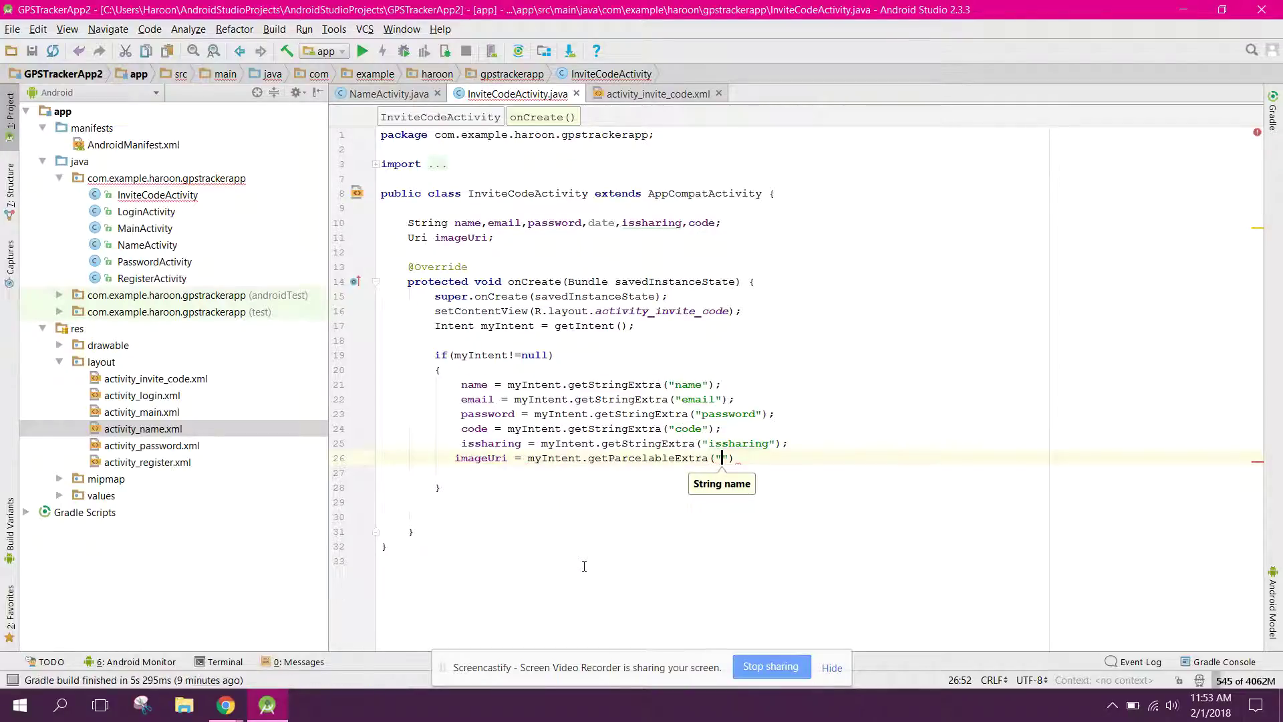
type("uri\");")
key("Return")
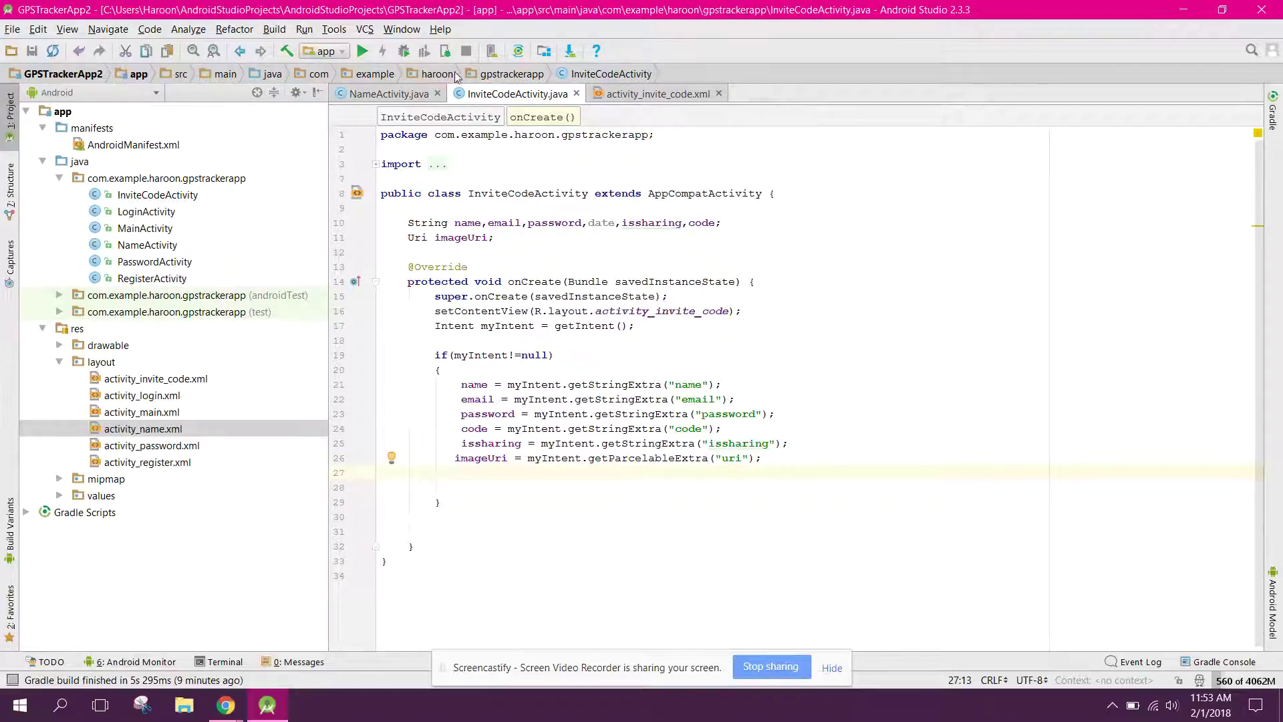
left_click(393, 95)
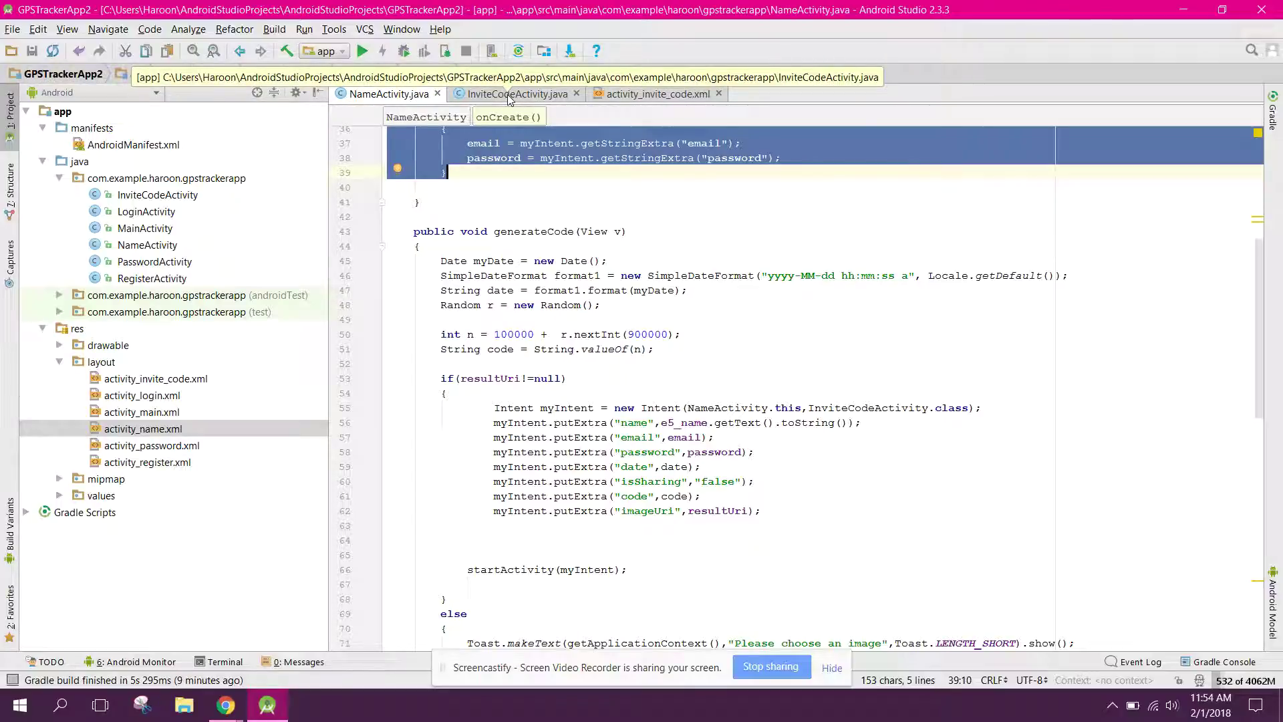
Replace the "issharing" key with "isSharing" copied from NameActivity.
double_click(661, 481)
key("ctrl+c")
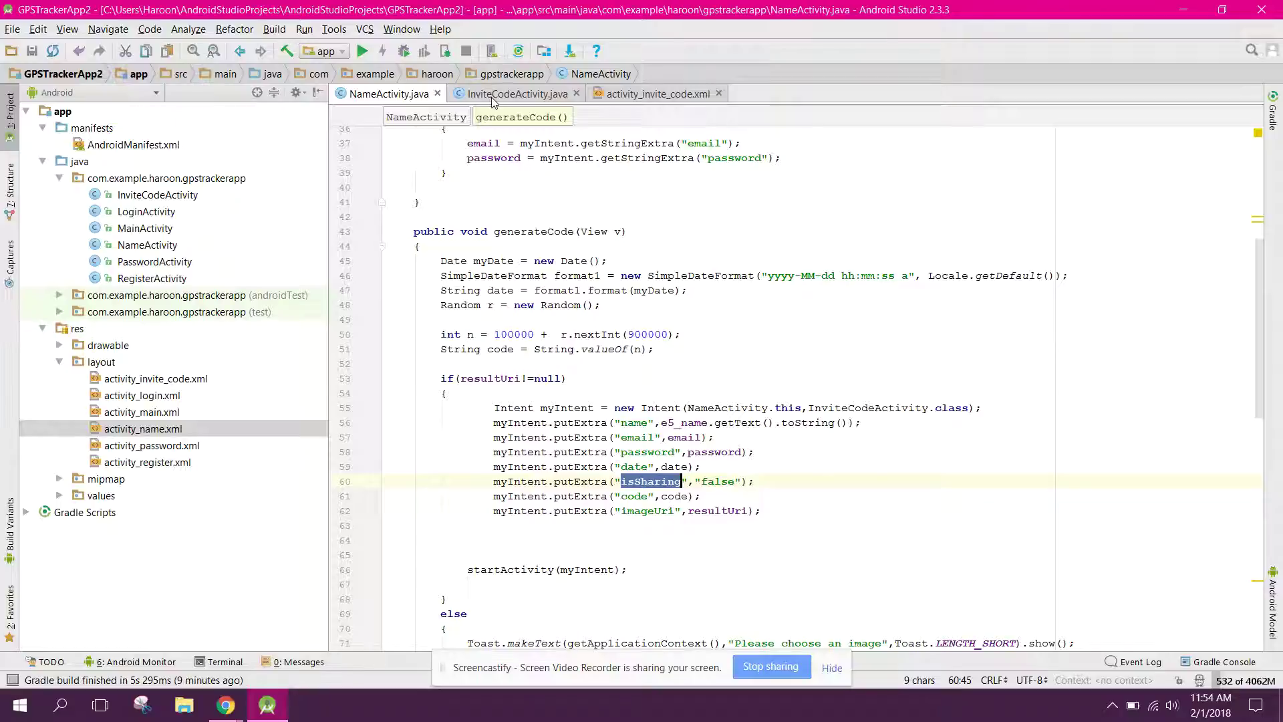
left_click(492, 100)
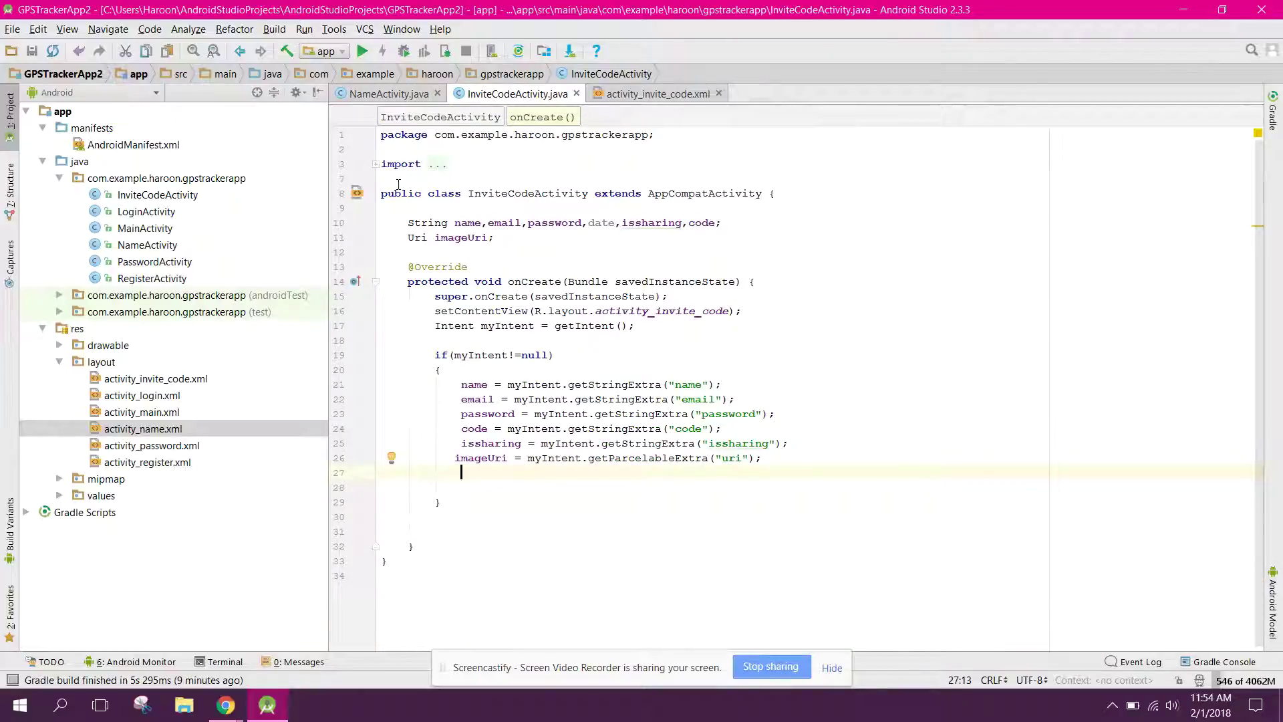
double_click(732, 443)
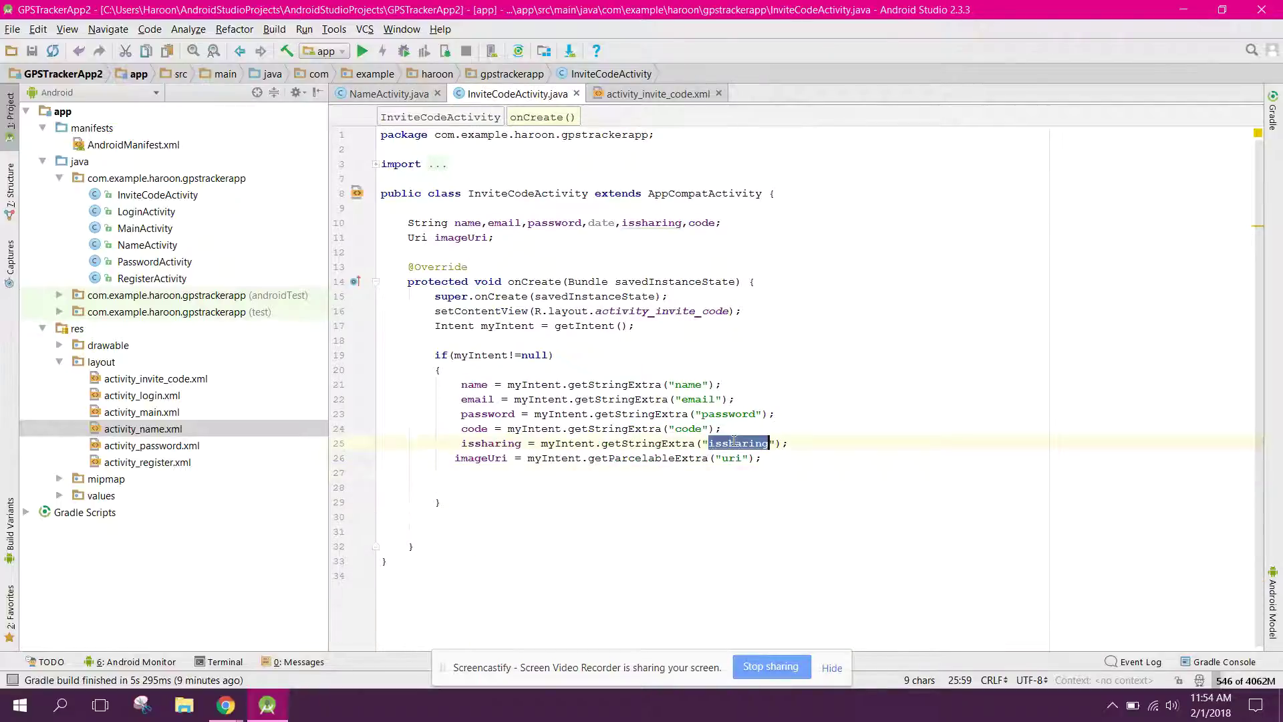
key("ctrl+v")
Change the "uri" key to "imageUri" and add blank lines after the if block.
double_click(733, 457)
type("image")
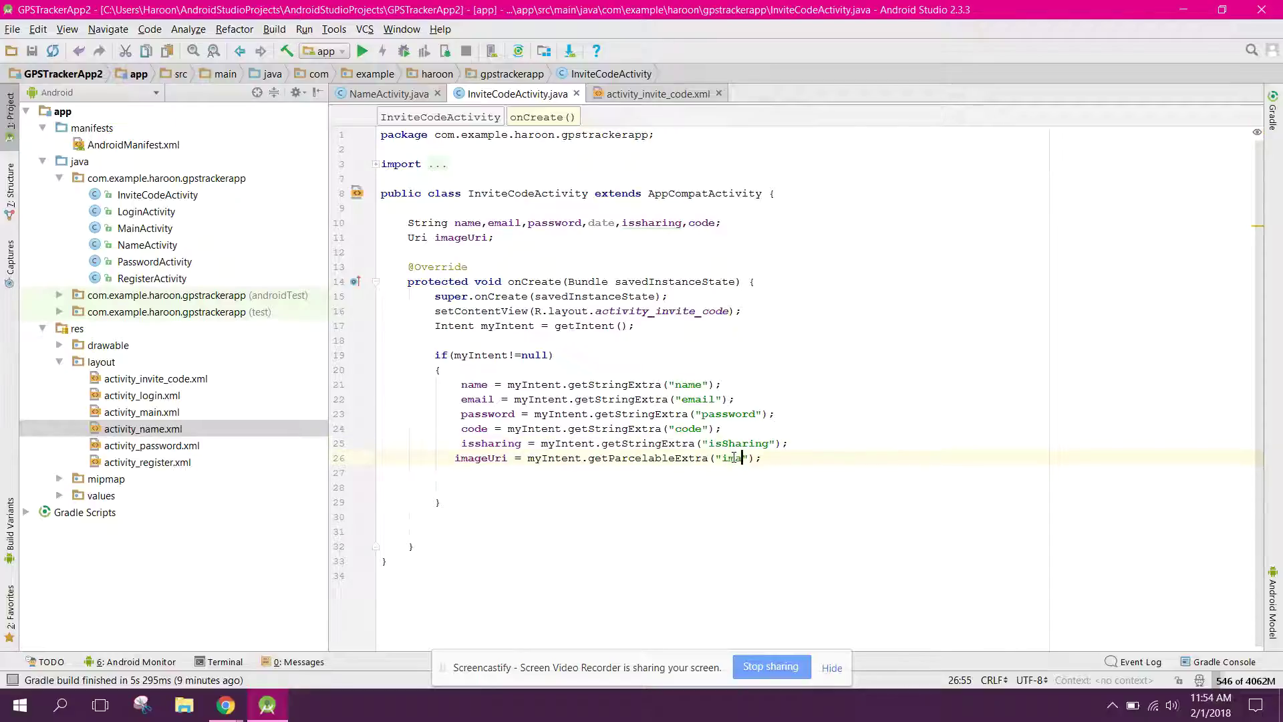
type("Uri")
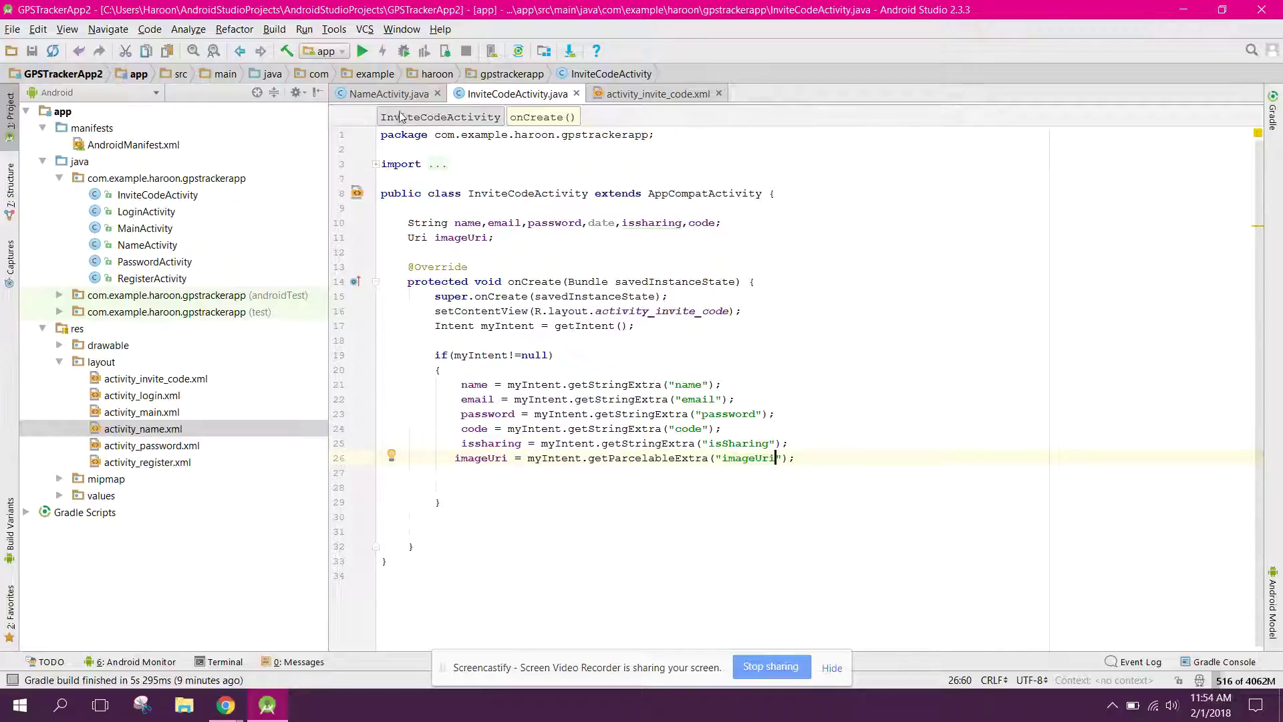
left_click(391, 93)
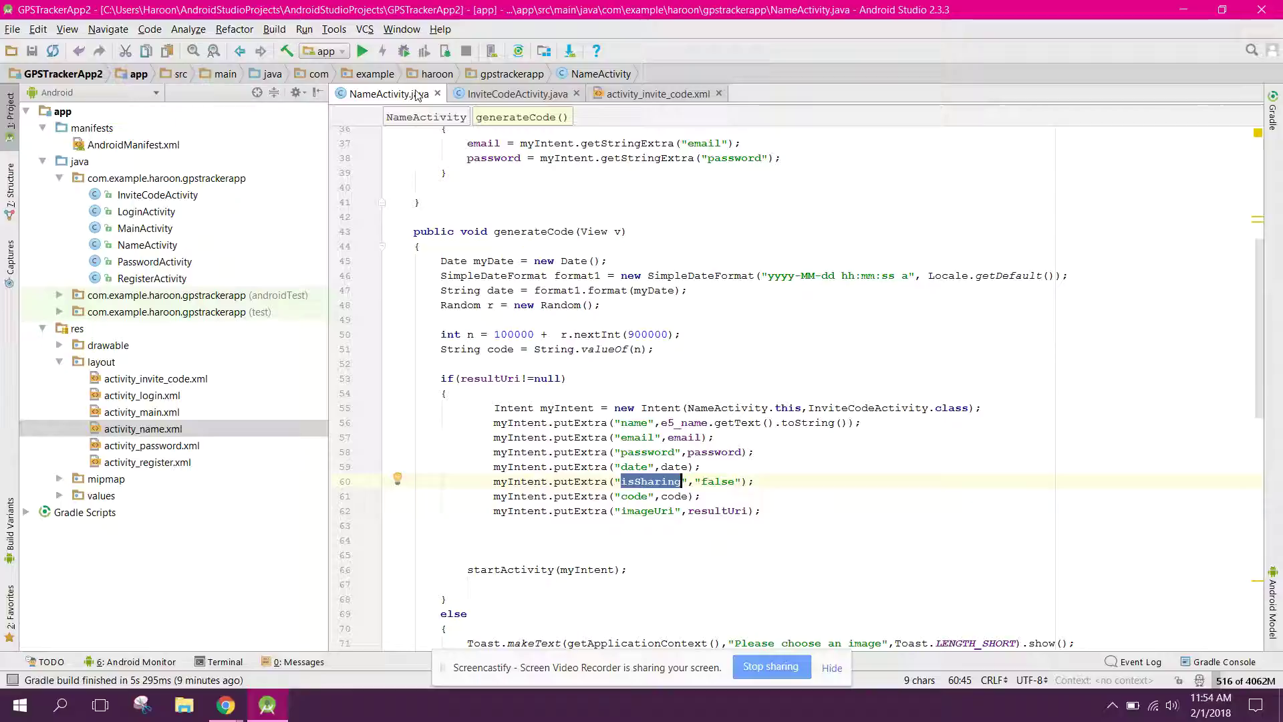
left_click(517, 93)
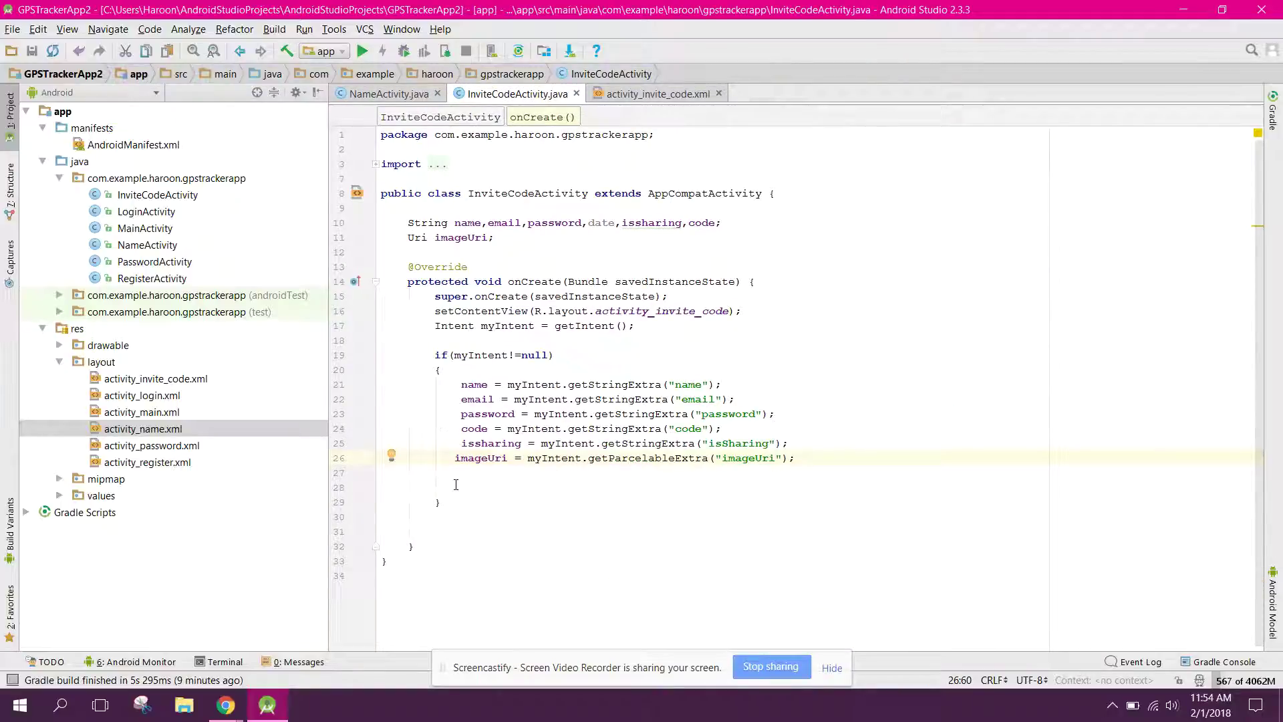
key("End")
key("Delete")
key("Delete")
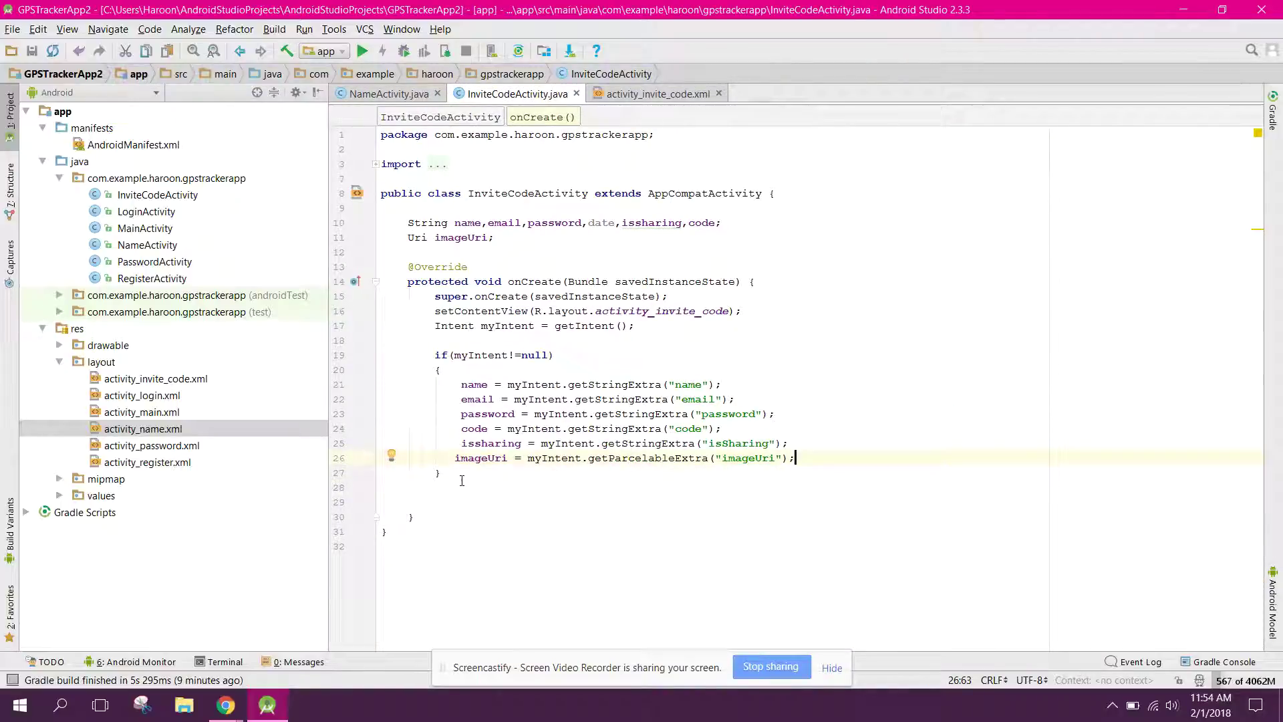
key("Down")
key("Return")
key("Return")
key("Return")
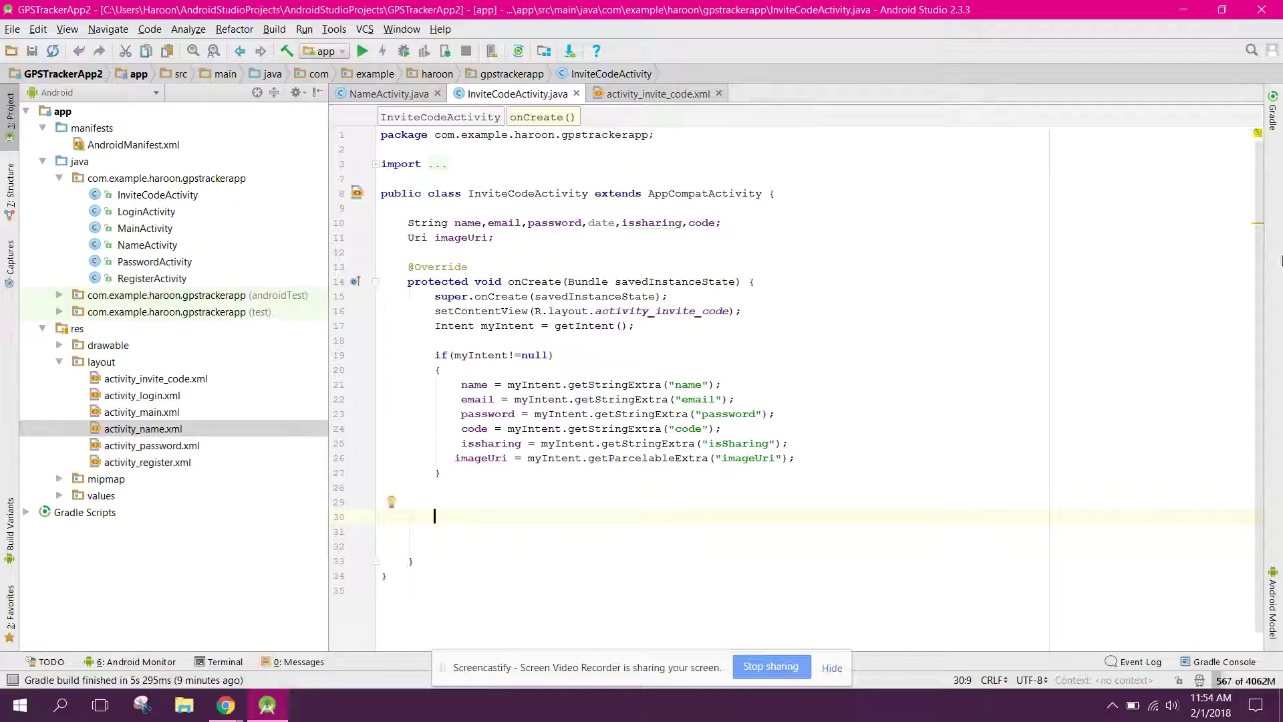
scroll(574, 448, "down", 1)
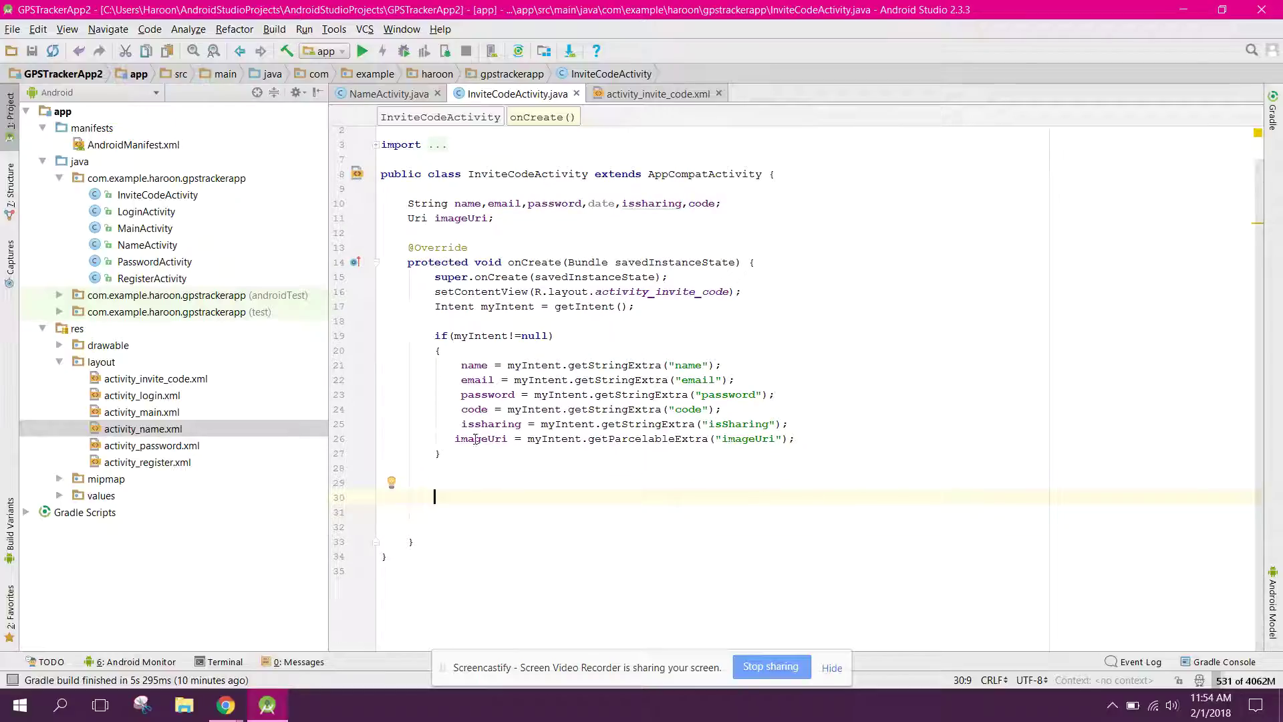
Declare a 'TextView t1;' field below the imageUri field, importing TextView.
key("Up")
key("Up")
key("Up")
key("Return")
key("Return")
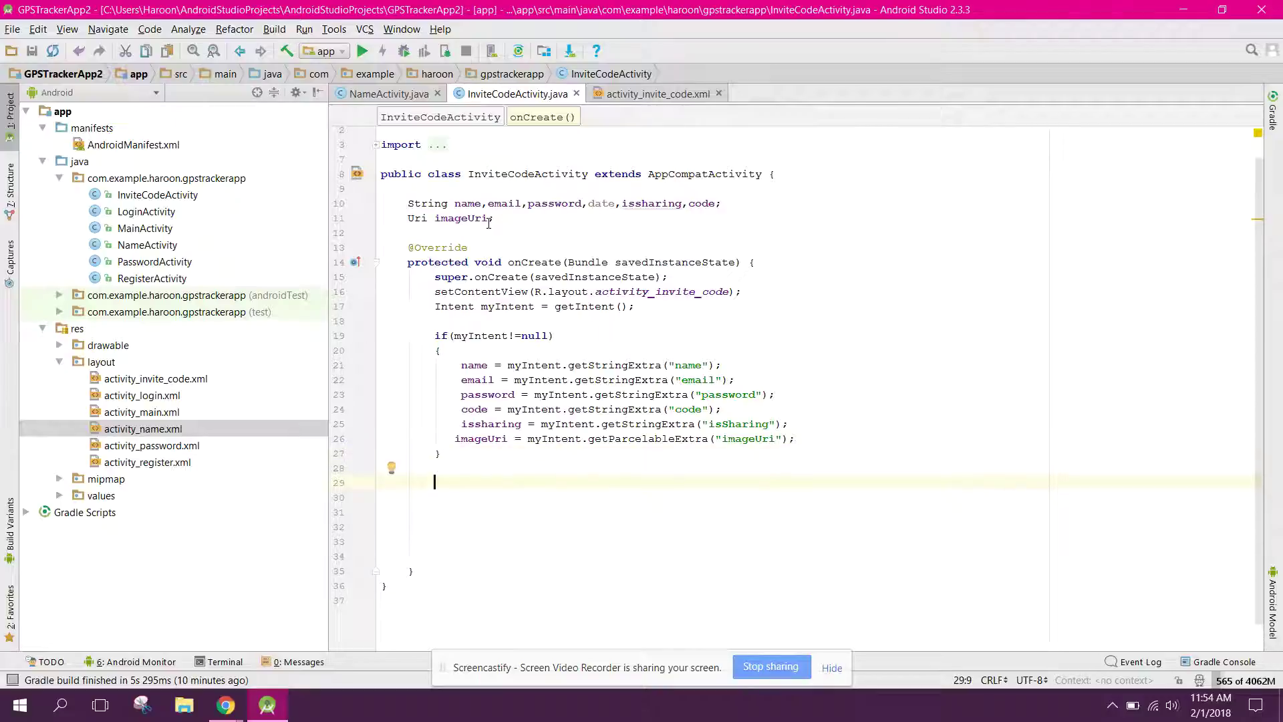
left_click(486, 232)
key("Return")
type("TextV")
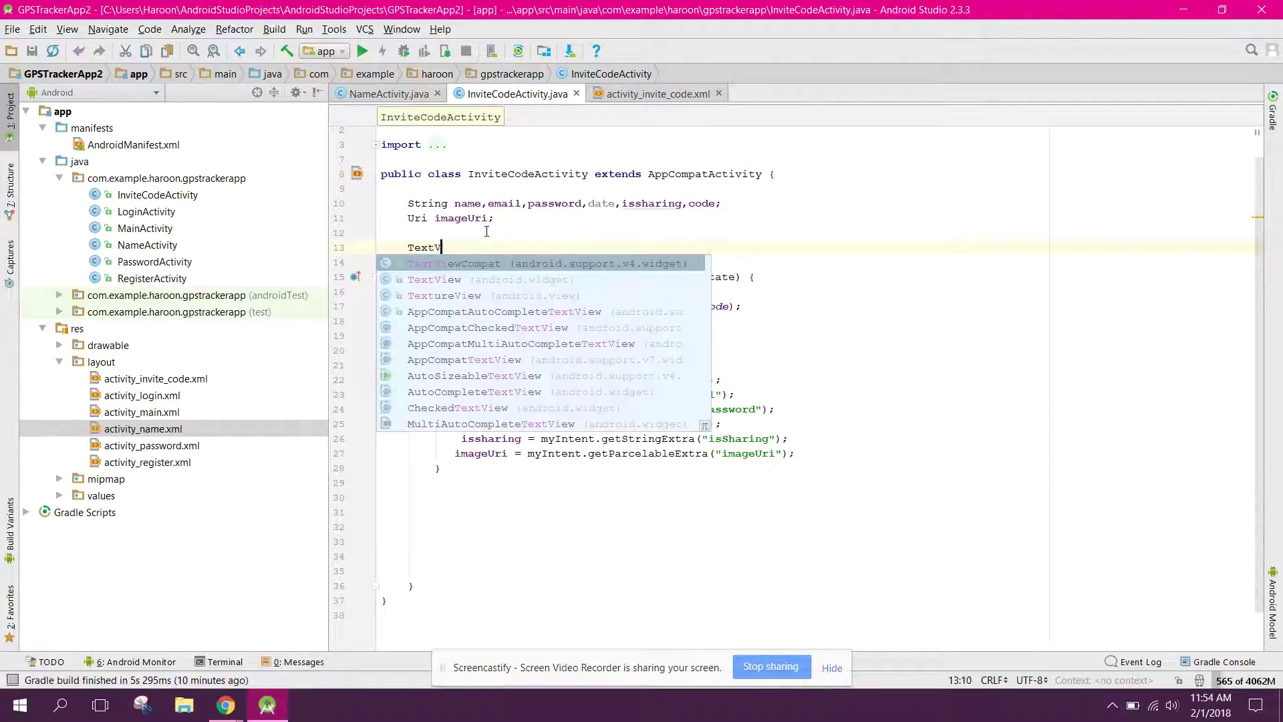
type("iew t1;")
key("Return")
key("alt+Return")
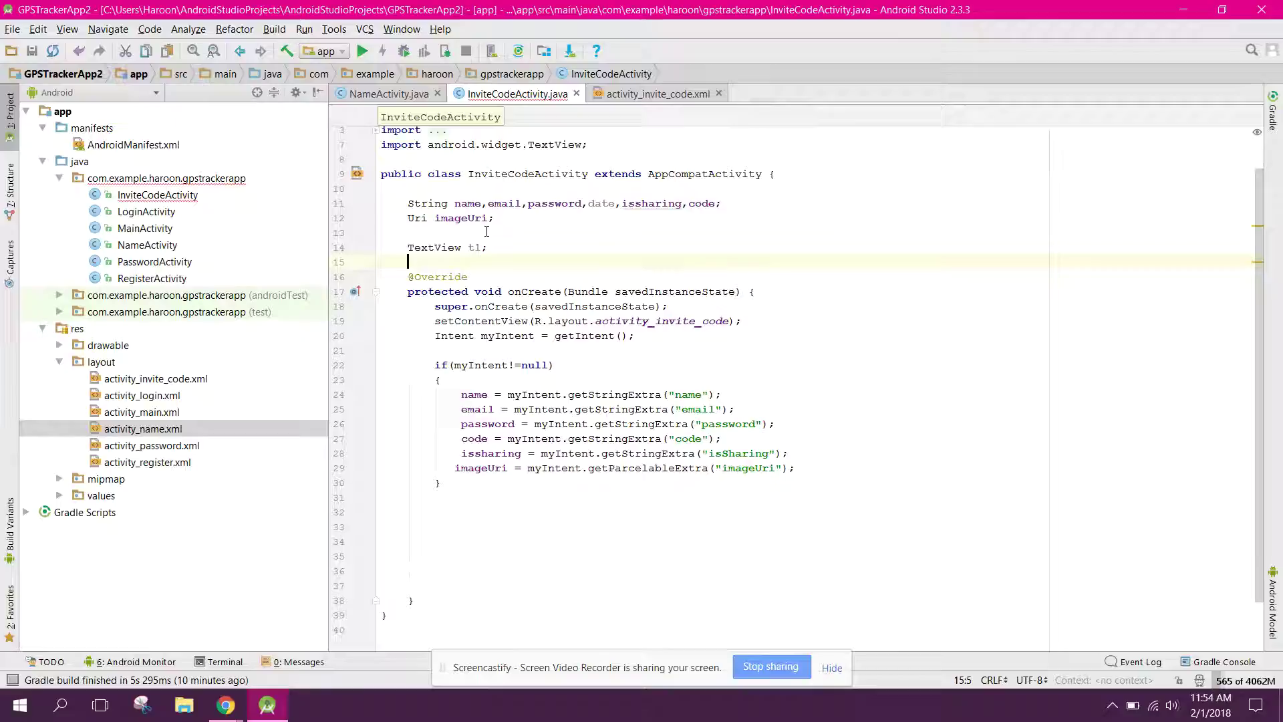
Check the XXXXXX text element's id in activity_invite_code.xml.
left_click(640, 95)
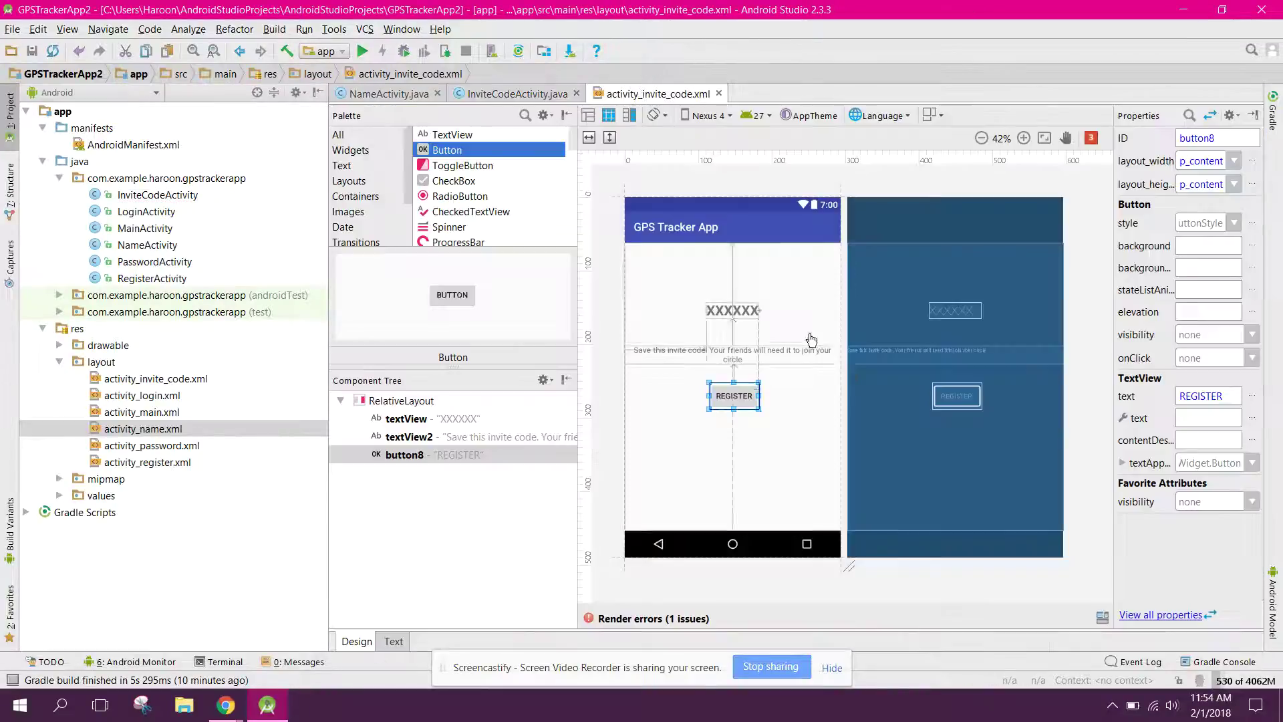
left_click(742, 313)
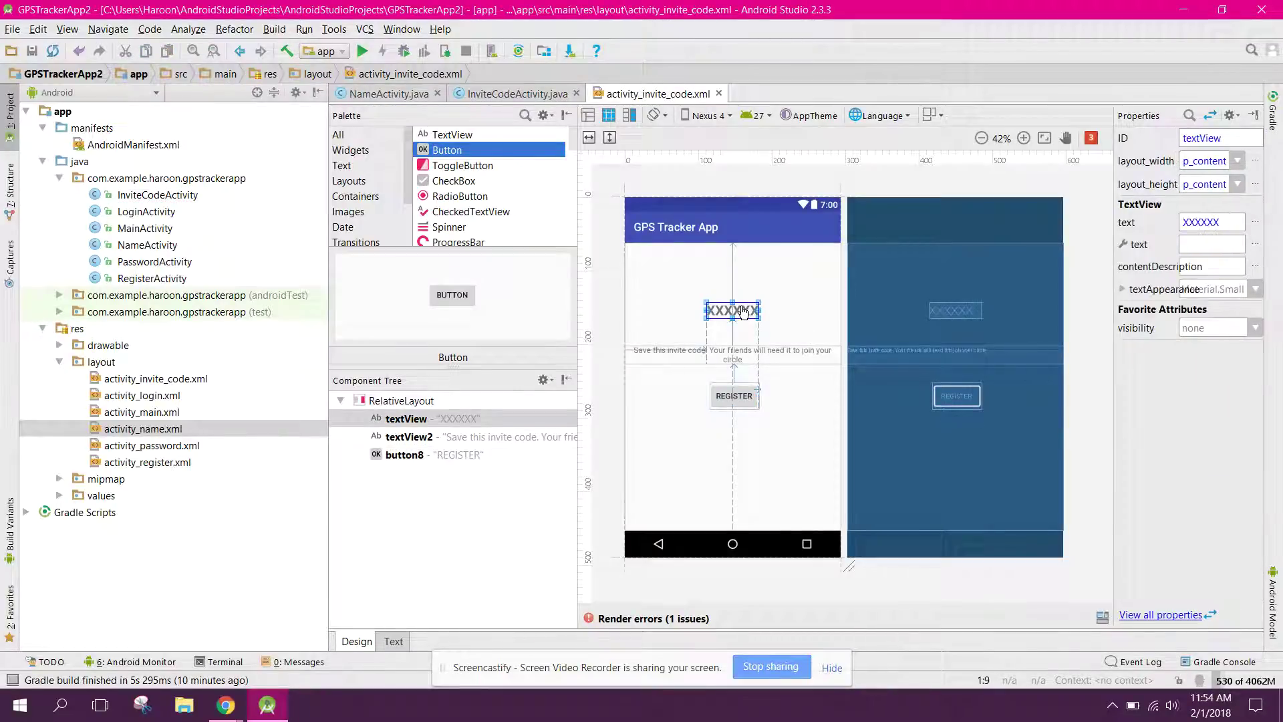
left_click(513, 93)
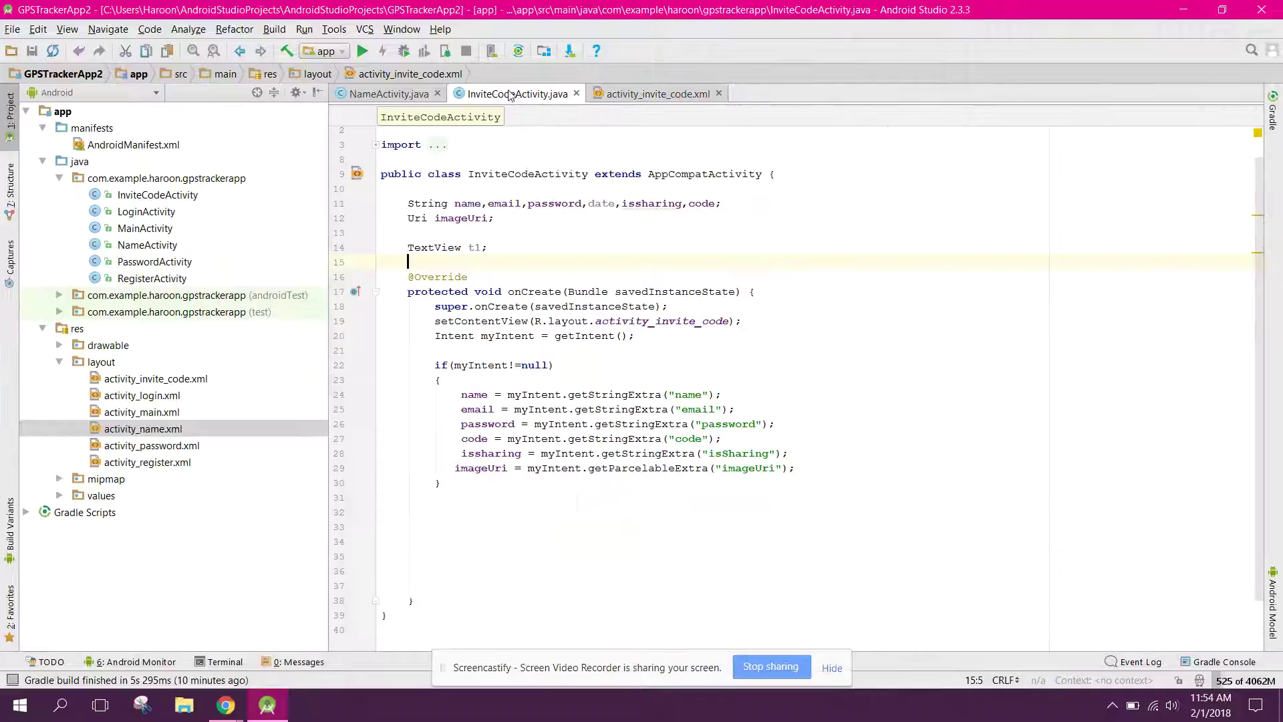
Bind t1 = (TextView)findViewById(R.id.textView) right after setContentView.
left_click(758, 320)
key("Return")
type("t1 =")
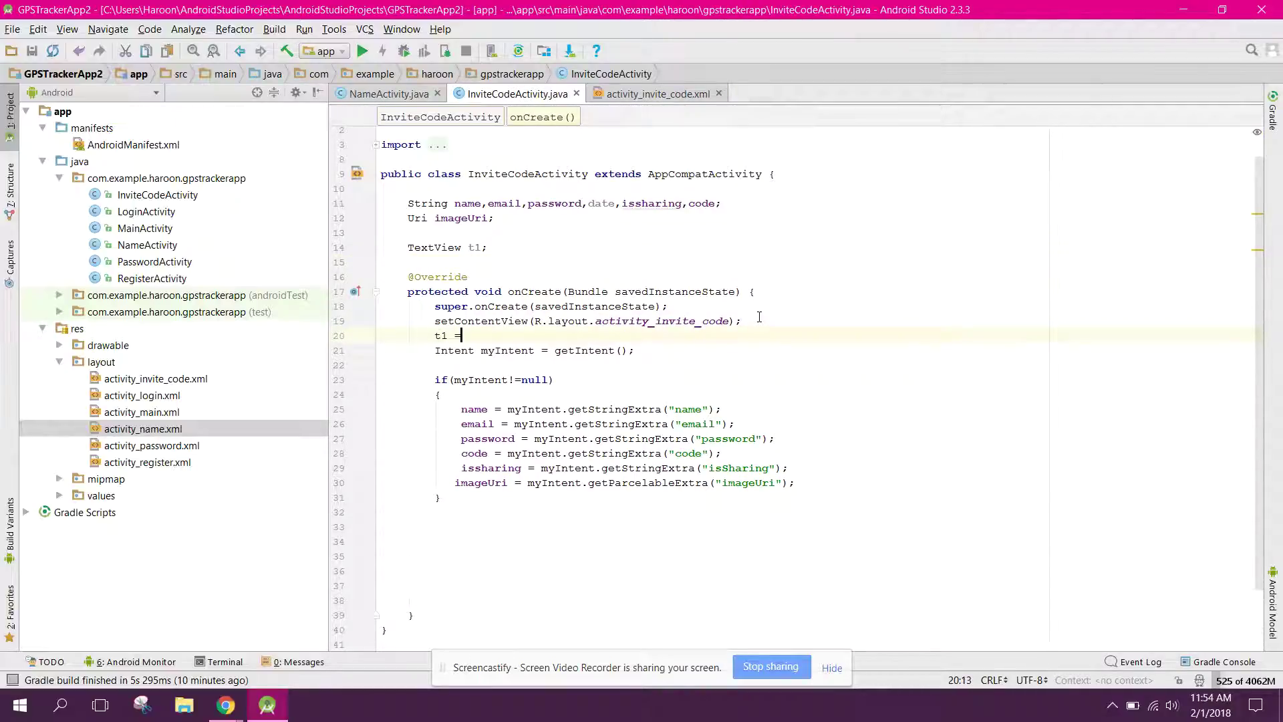
type(" (TextView")
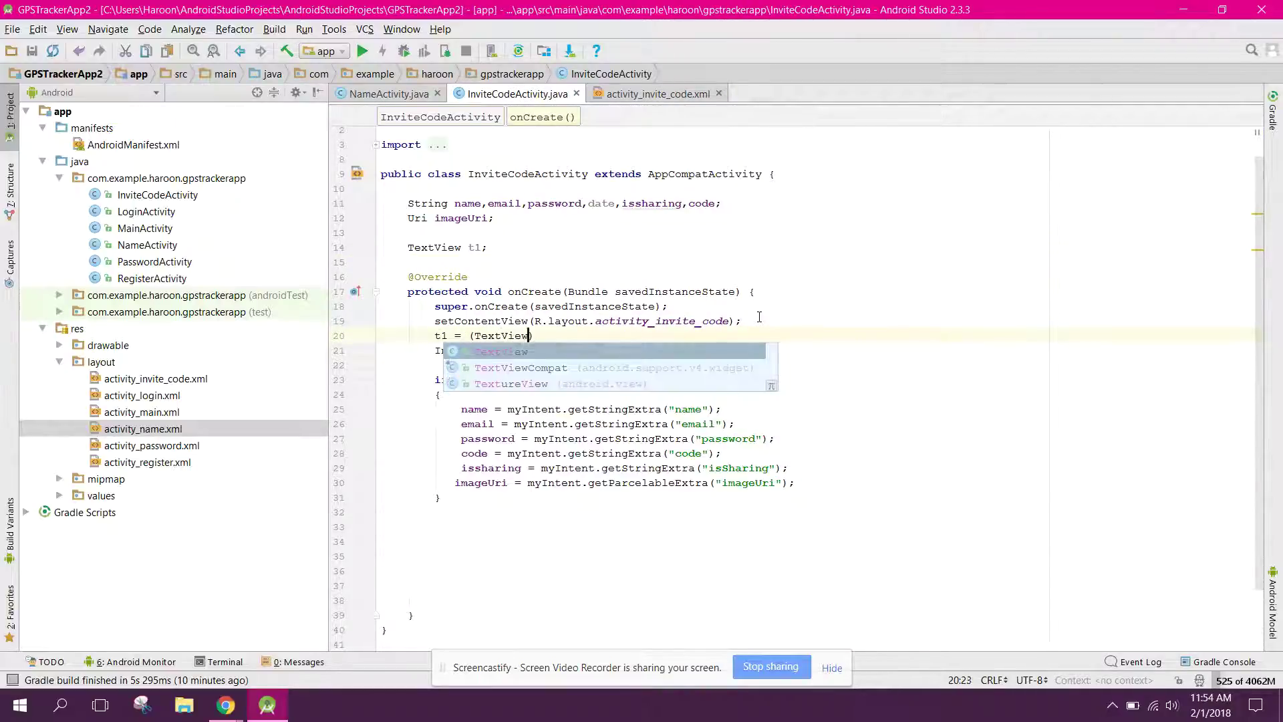
type(")fi")
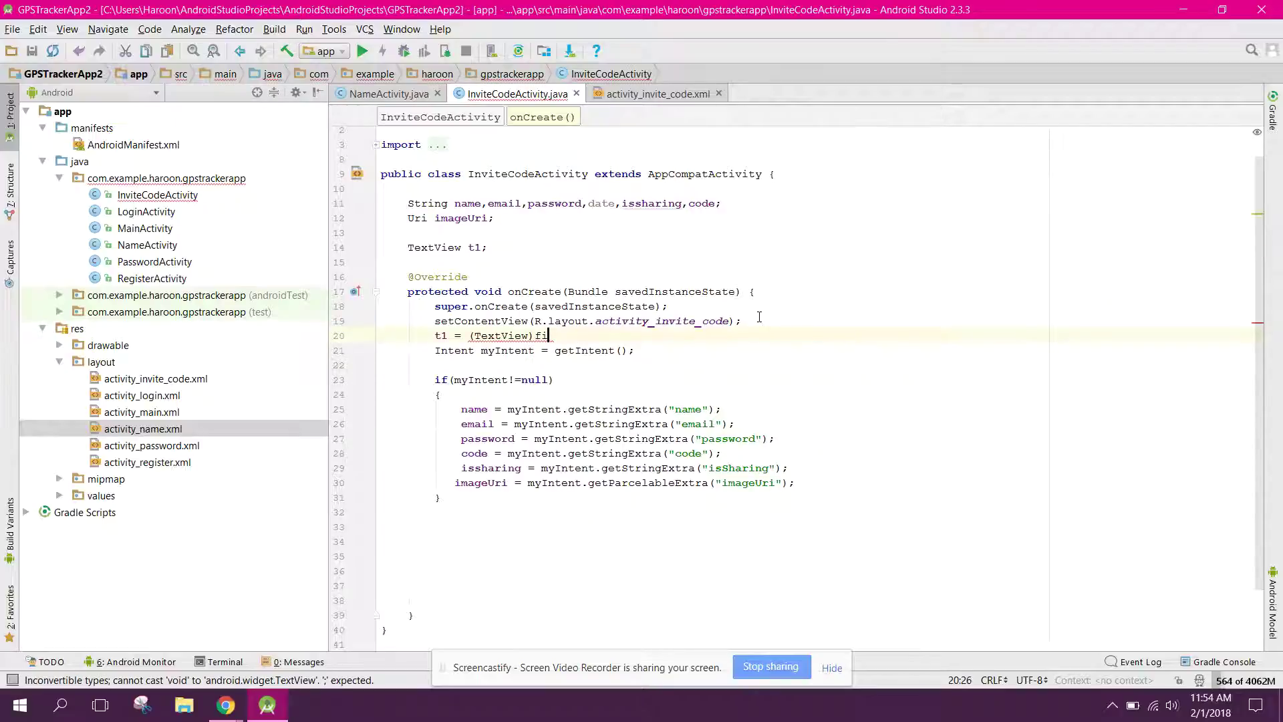
type("ndV")
key("Return")
type("R.id.")
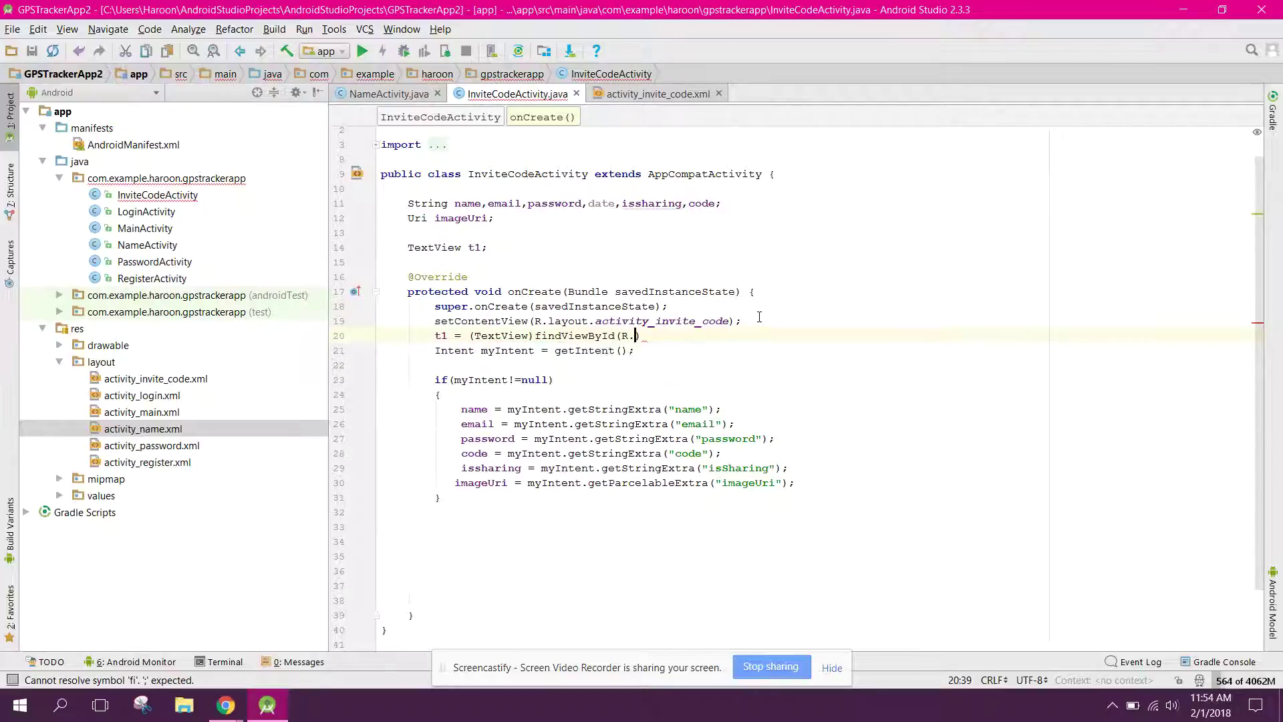
type("tex")
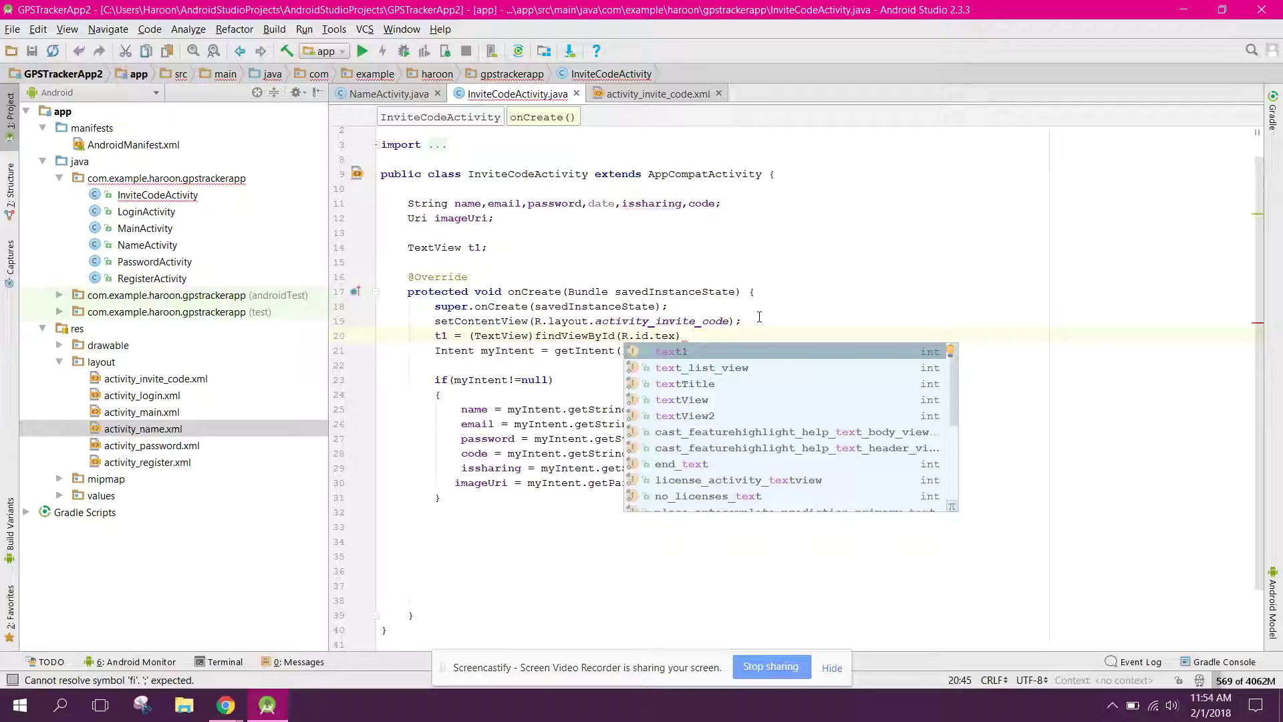
type("tV")
key("Return")
type(");")
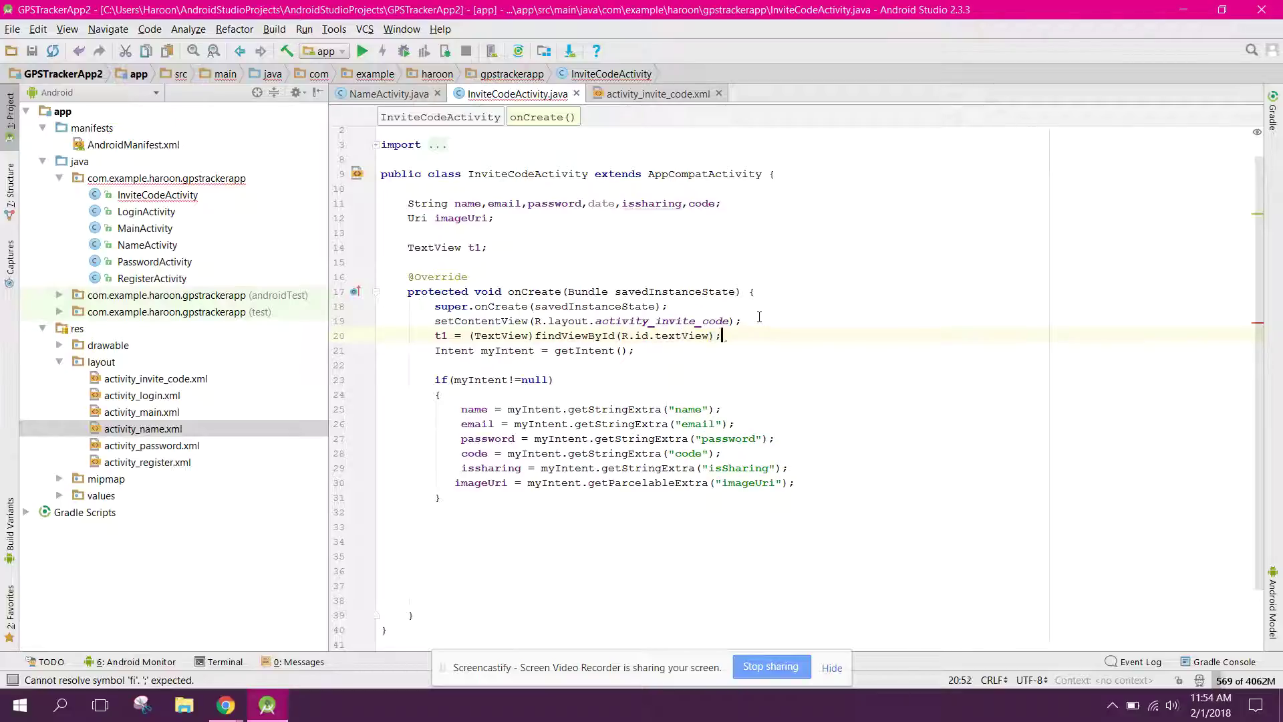
left_click(450, 511)
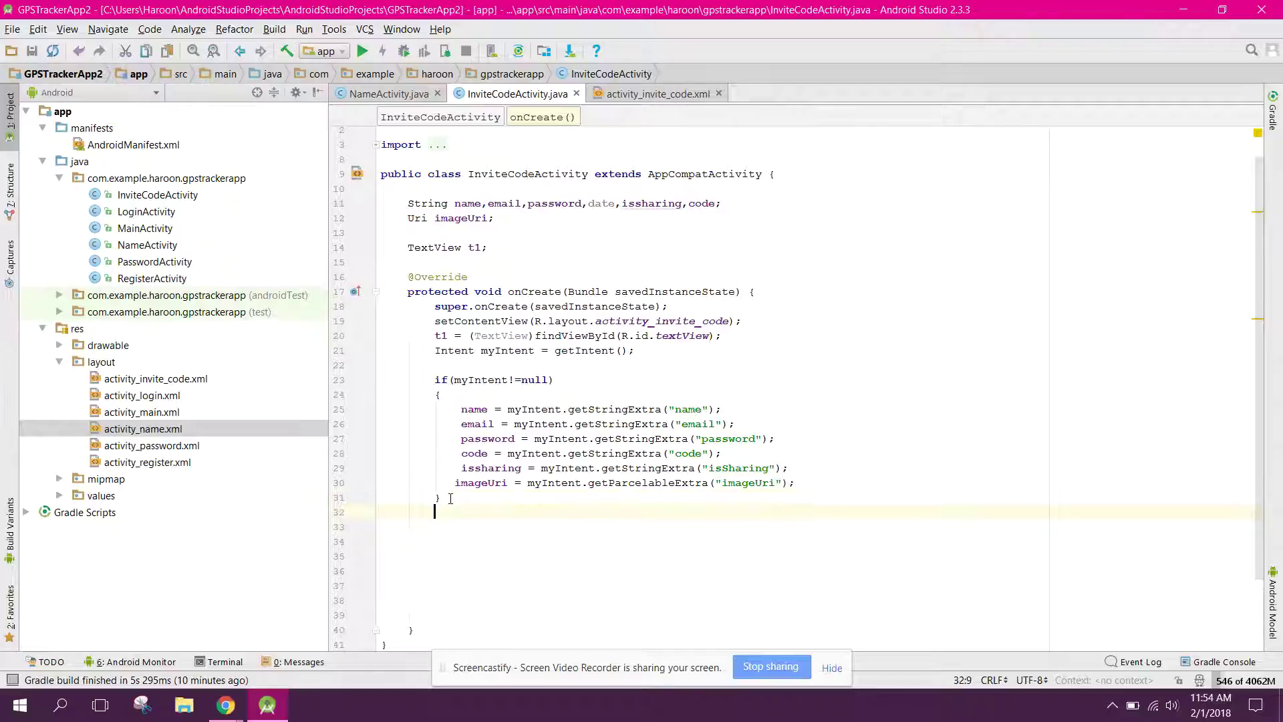
key("Down")
key("Down")
key("Down")
Add t1.setText(code) in onCreate and delete the blank lines below it.
key("BackSpace")
key("BackSpace")
key("BackSpace")
key("BackSpace")
type("t")
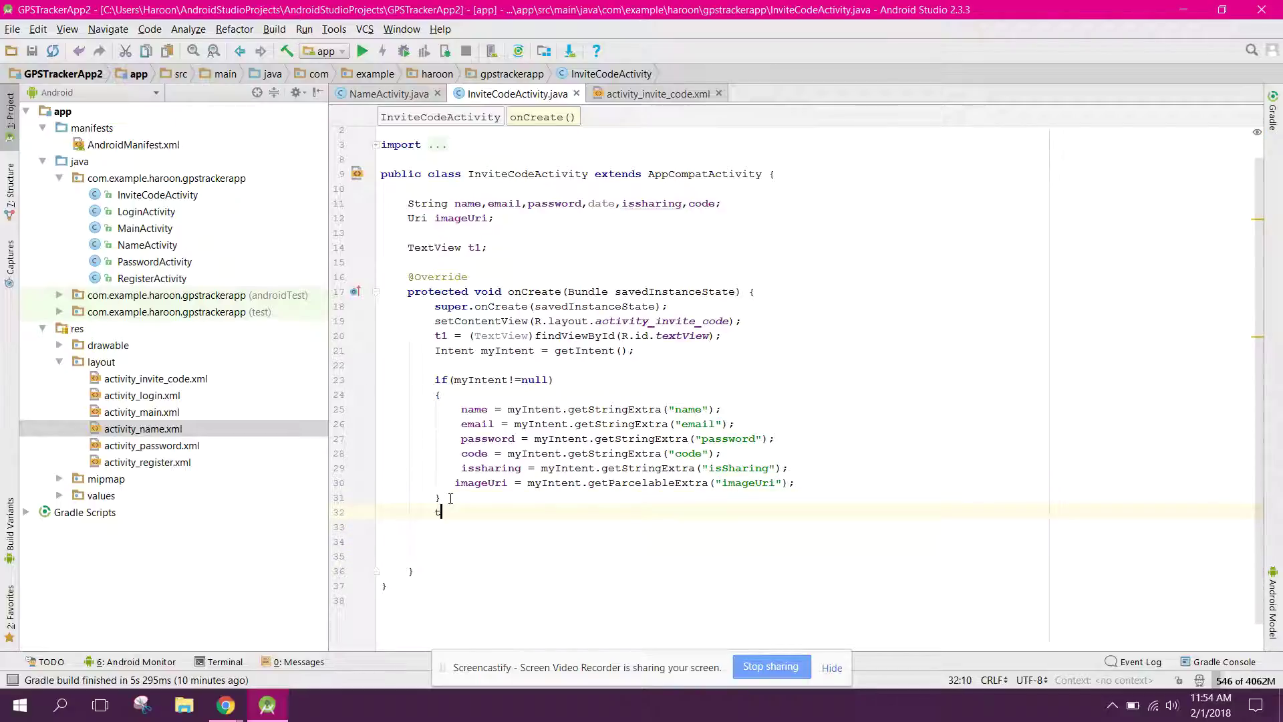
type("1.set")
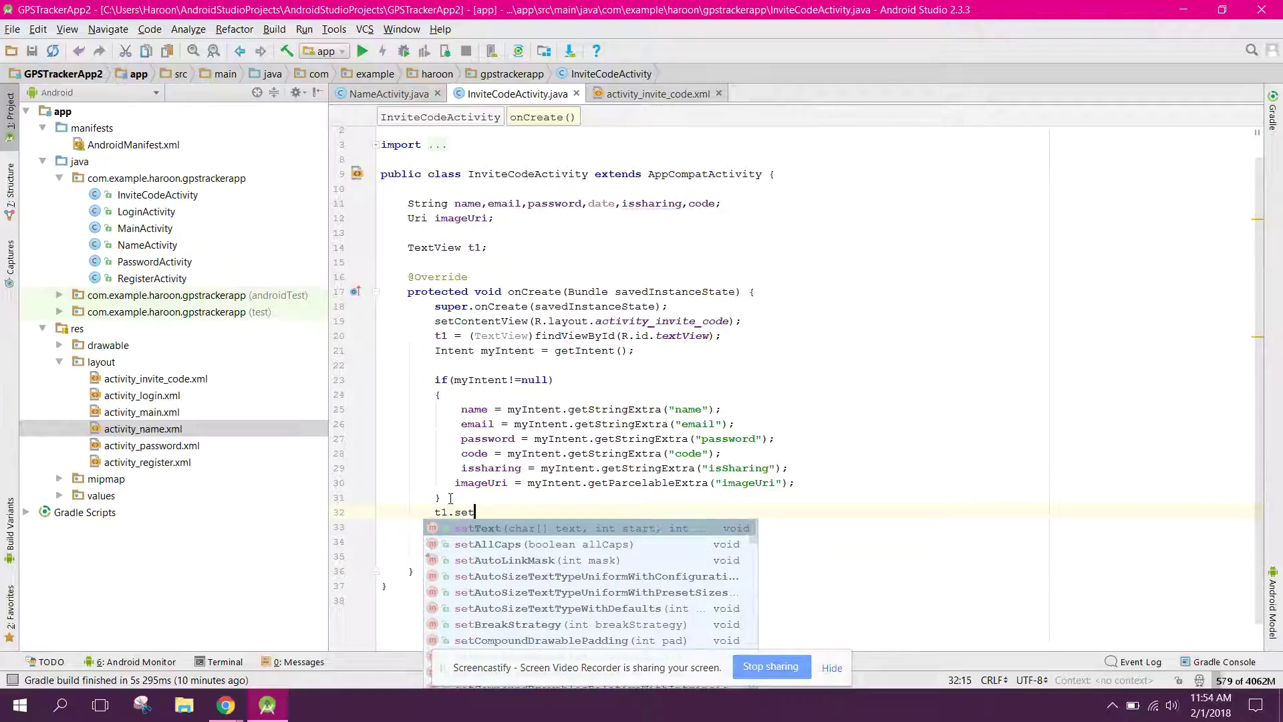
type("T")
key("Return")
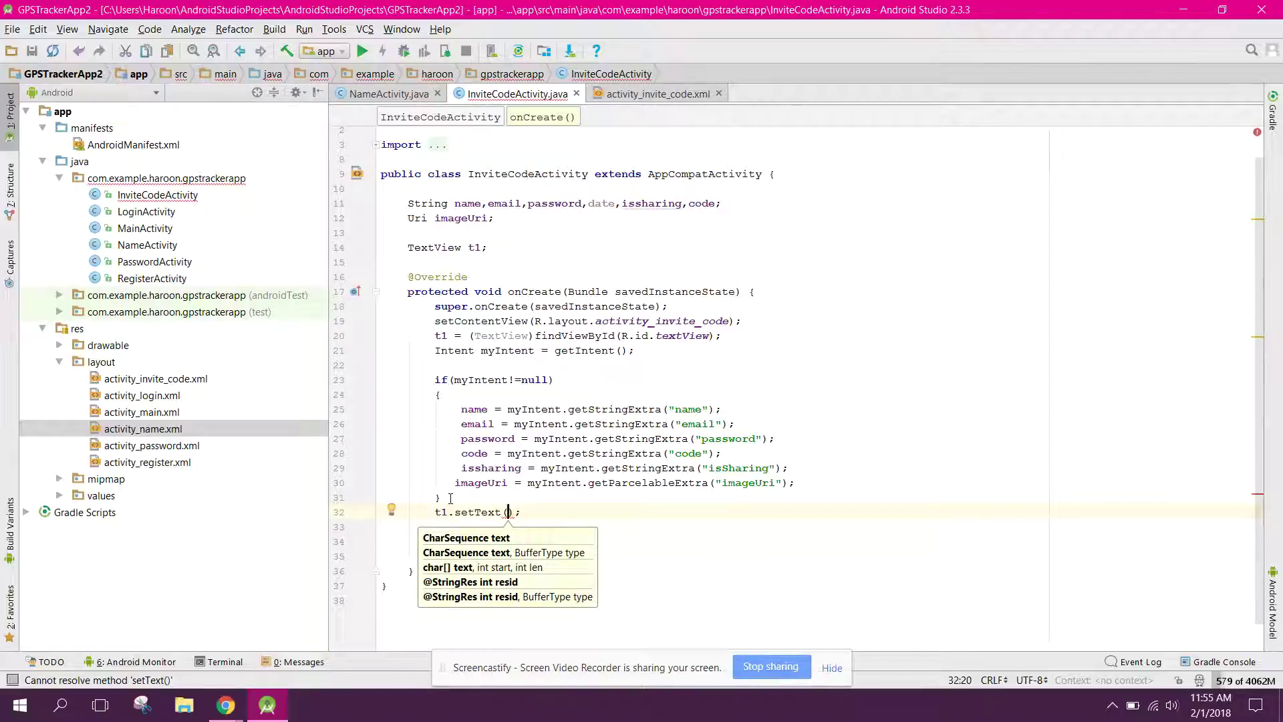
type("code")
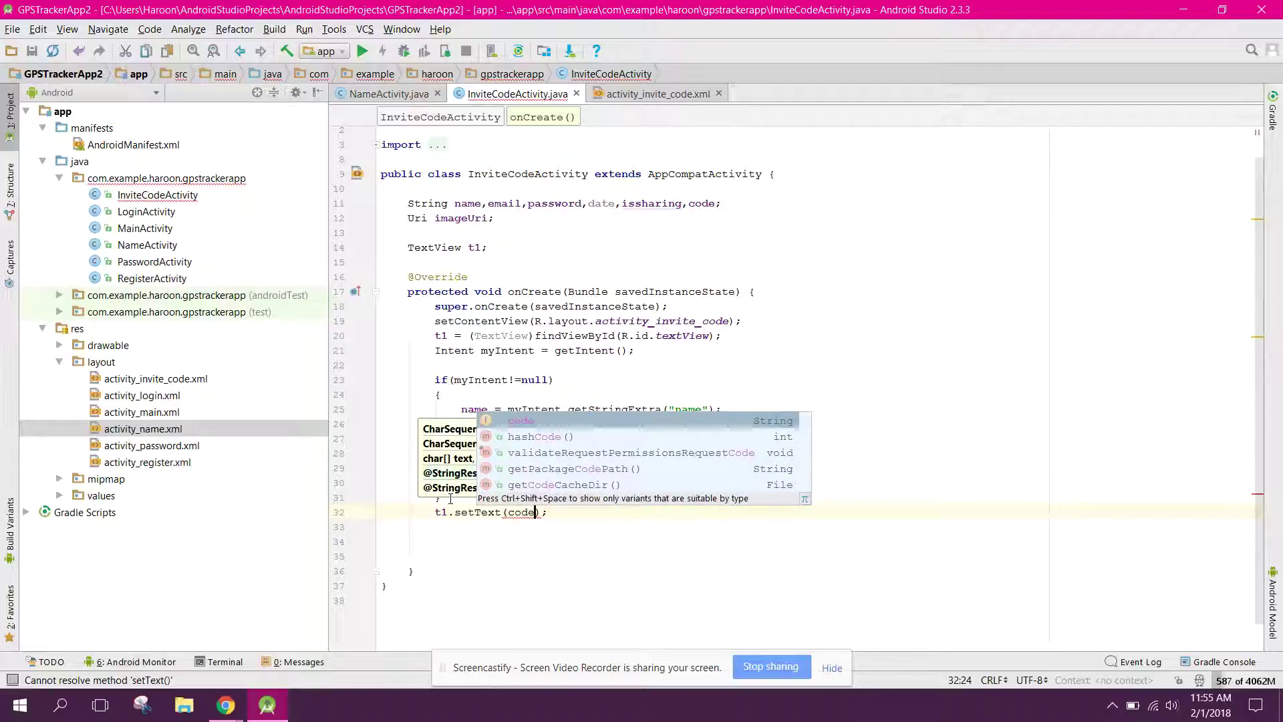
key("Return")
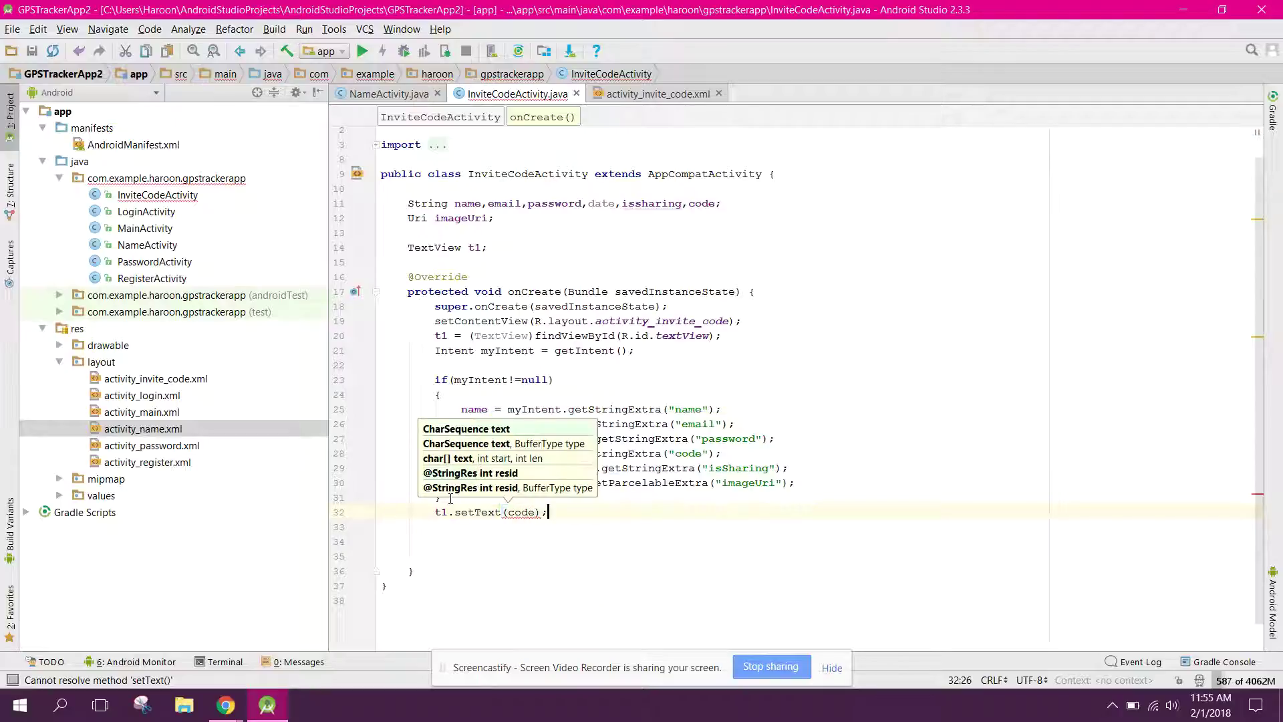
key("End")
key("Return")
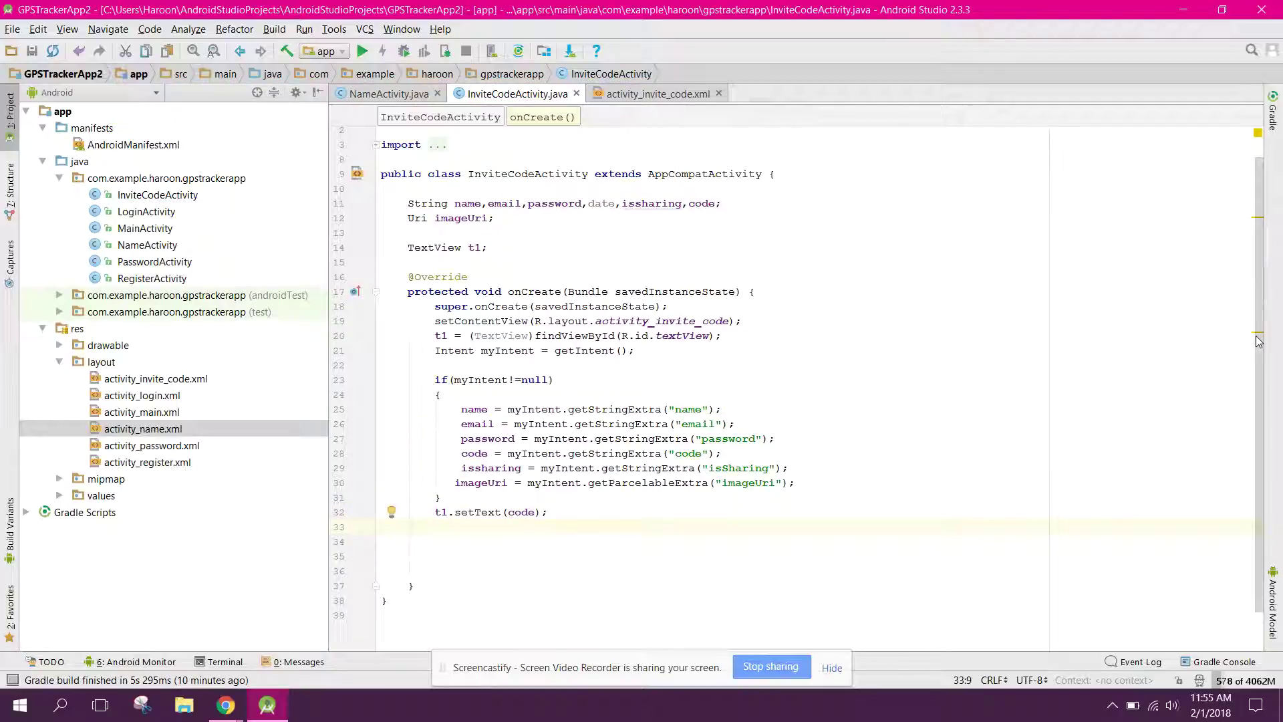
scroll(1199, 339, "down", 1)
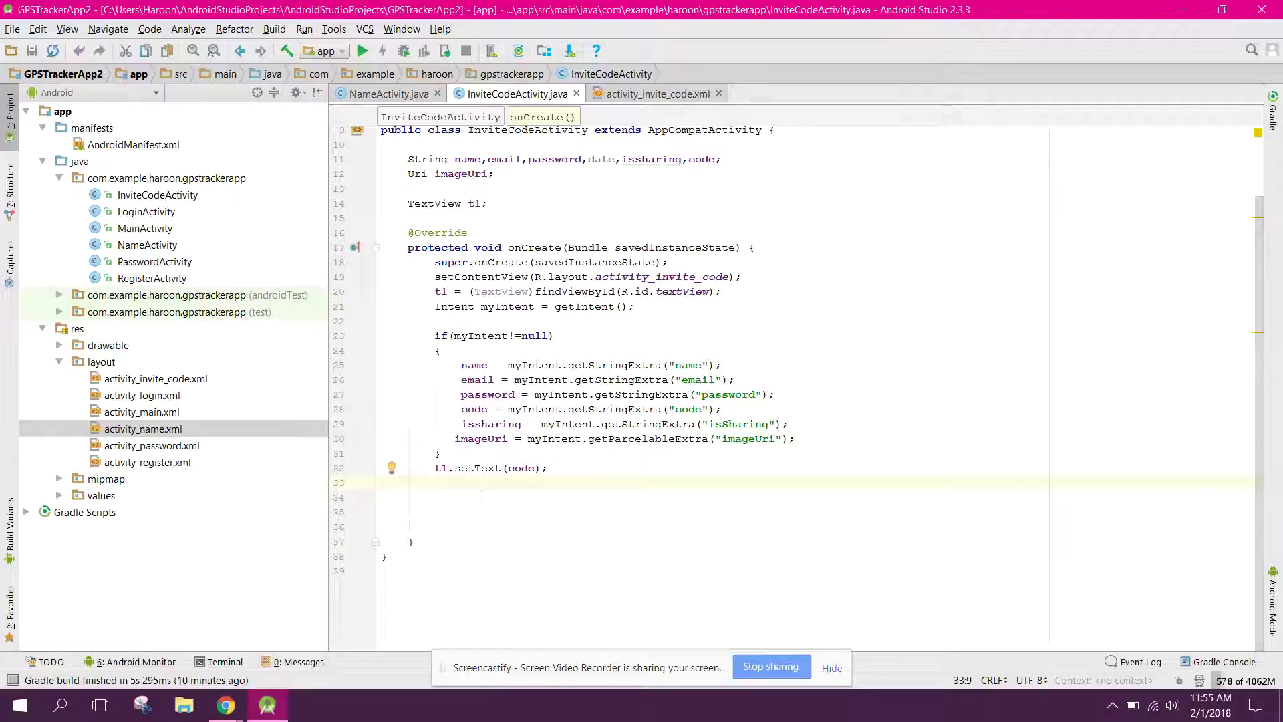
left_click_drag(437, 527, 437, 484)
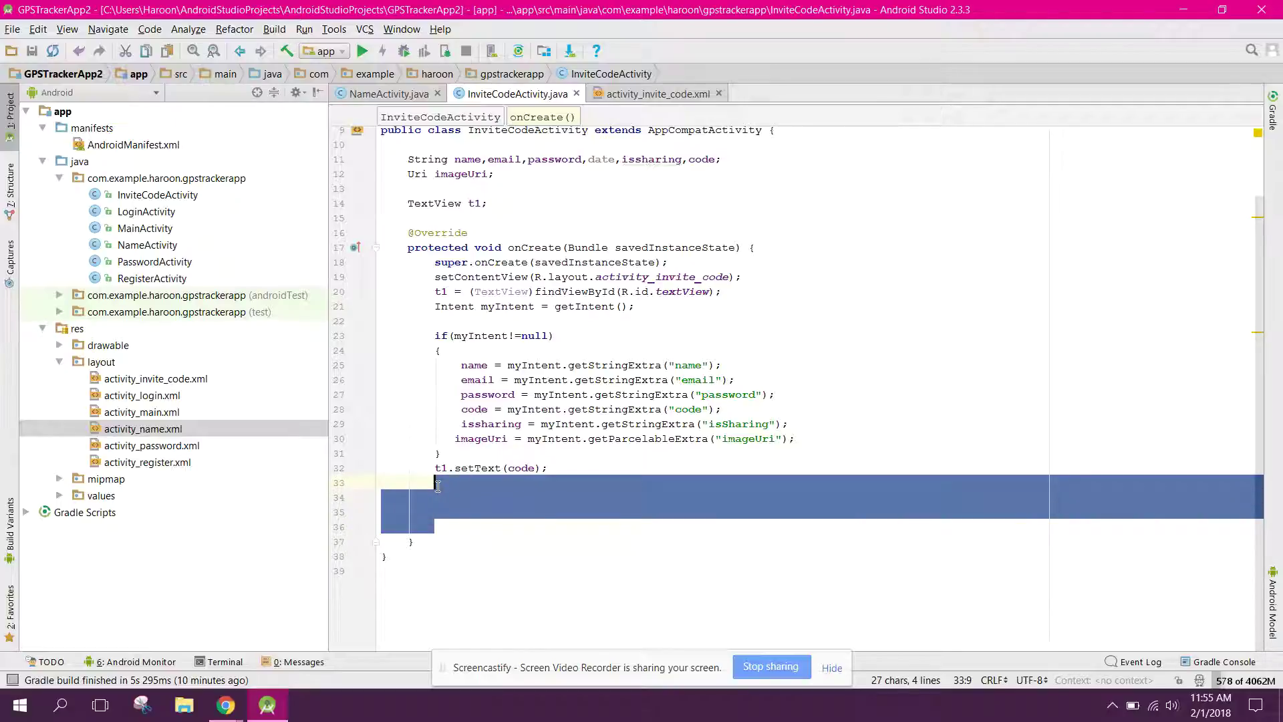
key("BackSpace")
Switch from activity_invite_code.xml to InviteCodeActivity.java and back, then hover Chrome's taskbar windows.
left_click(652, 94)
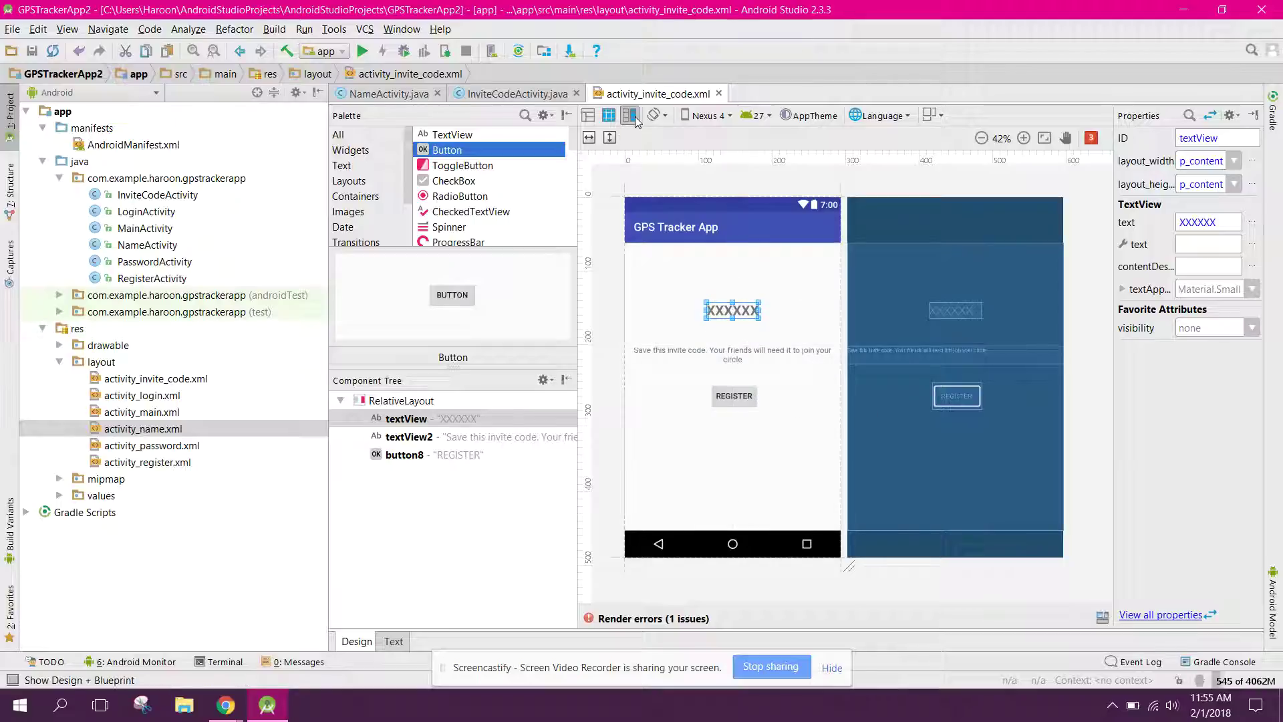
left_click(495, 98)
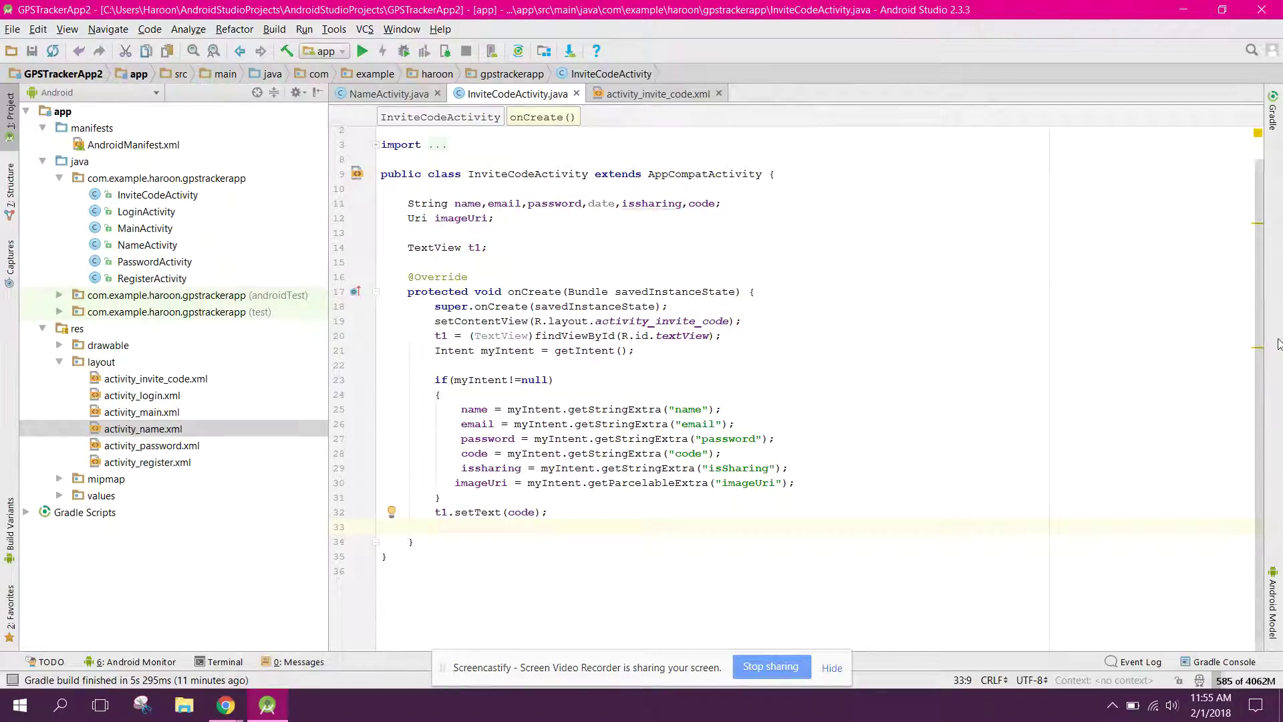
left_click(648, 95)
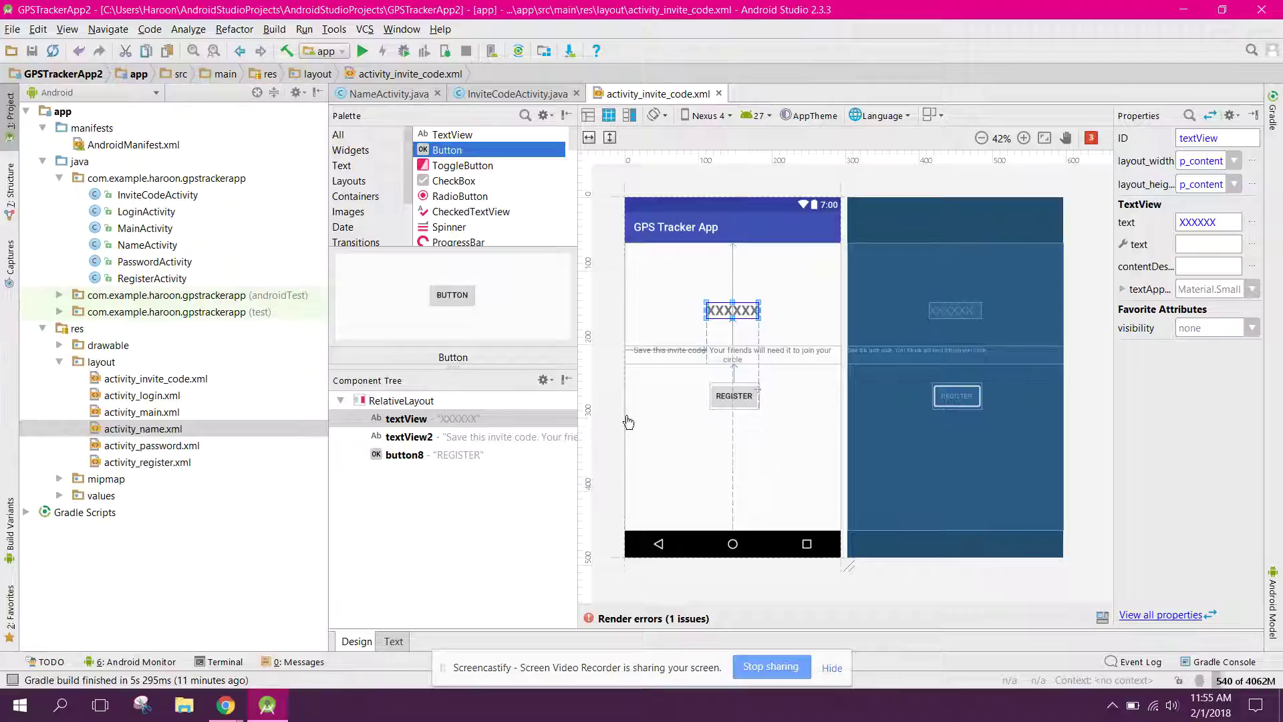
left_click(226, 705)
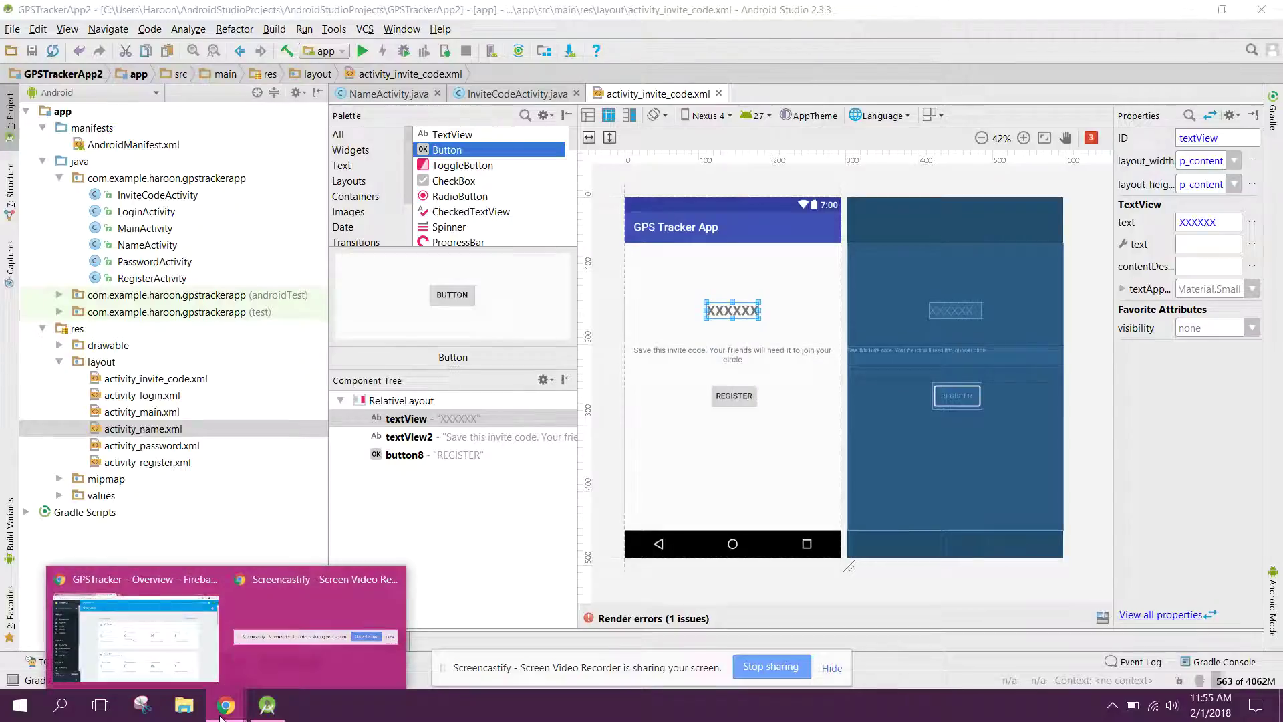
Open the GPSTracker Realtime Database and expand Users and its three user records.
left_click(130, 636)
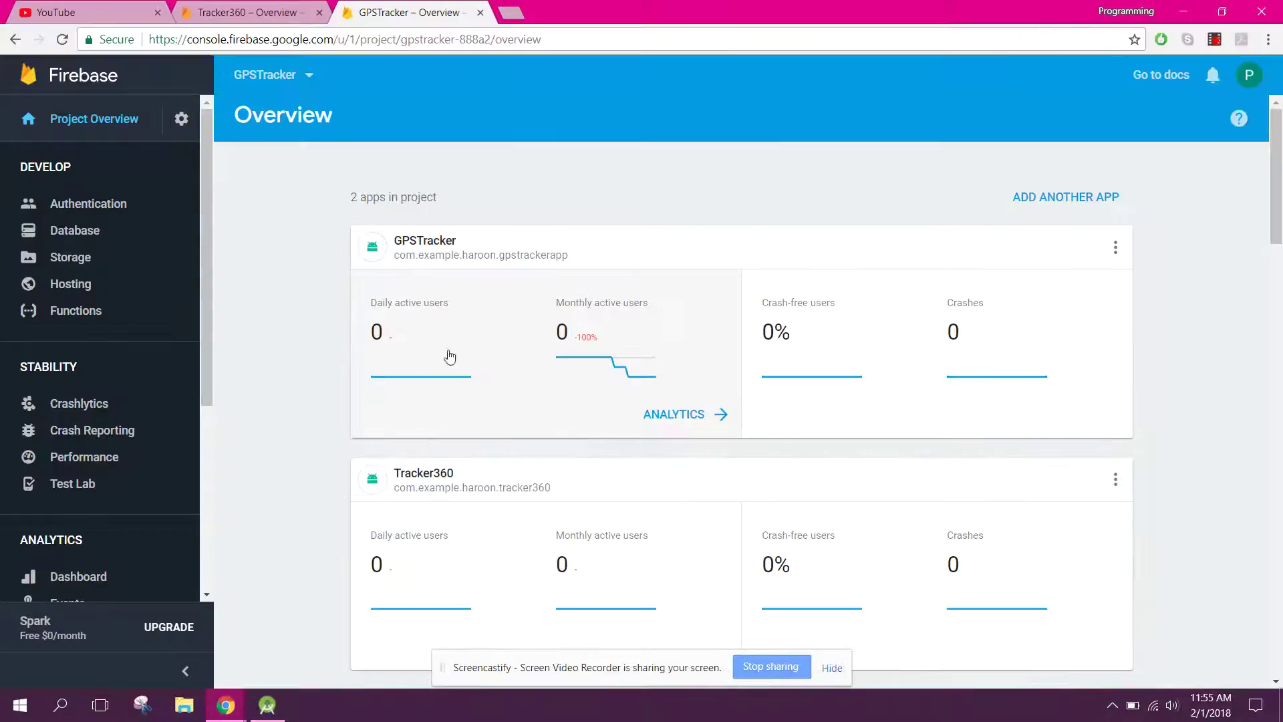
left_click(133, 229)
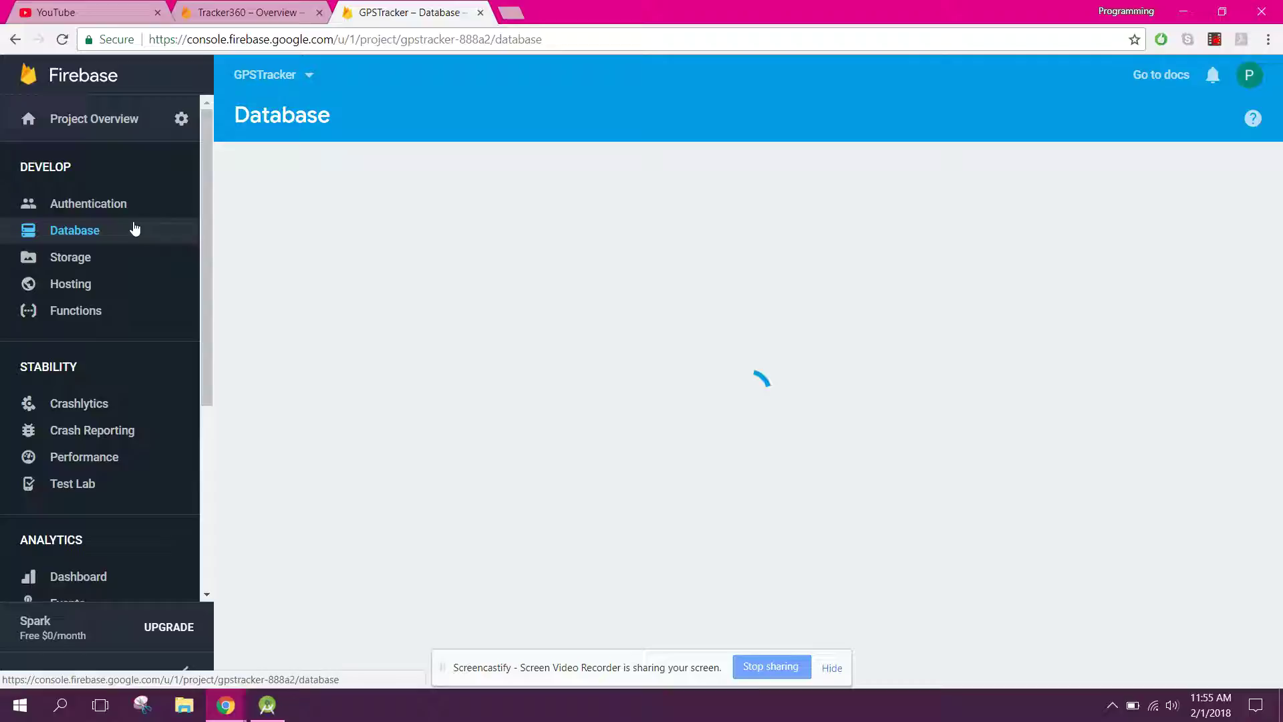
left_click(319, 12)
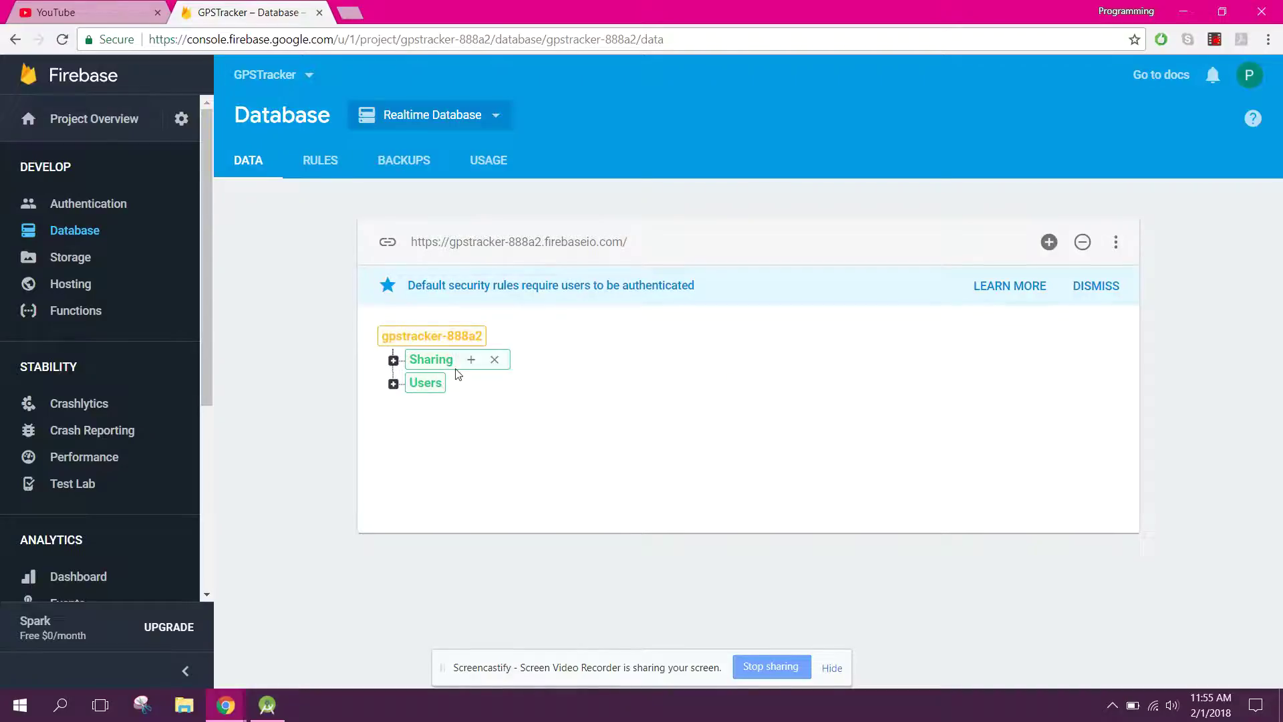
left_click(394, 384)
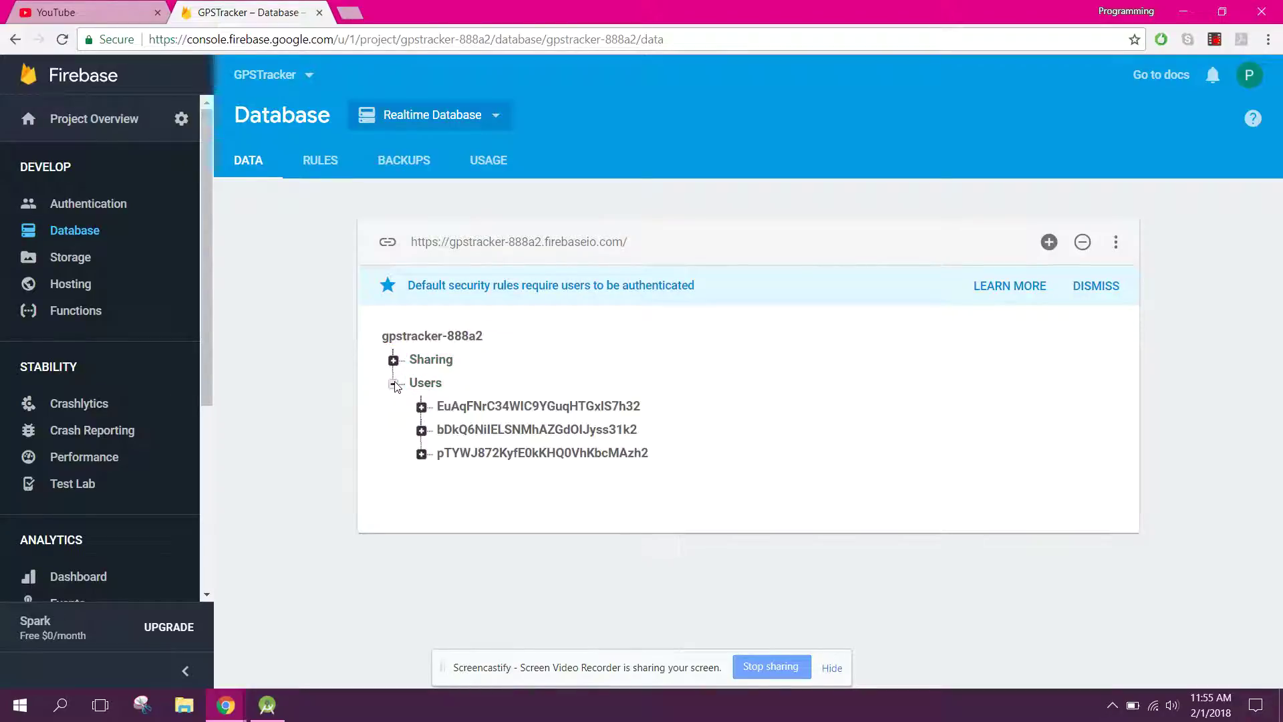
left_click(423, 407)
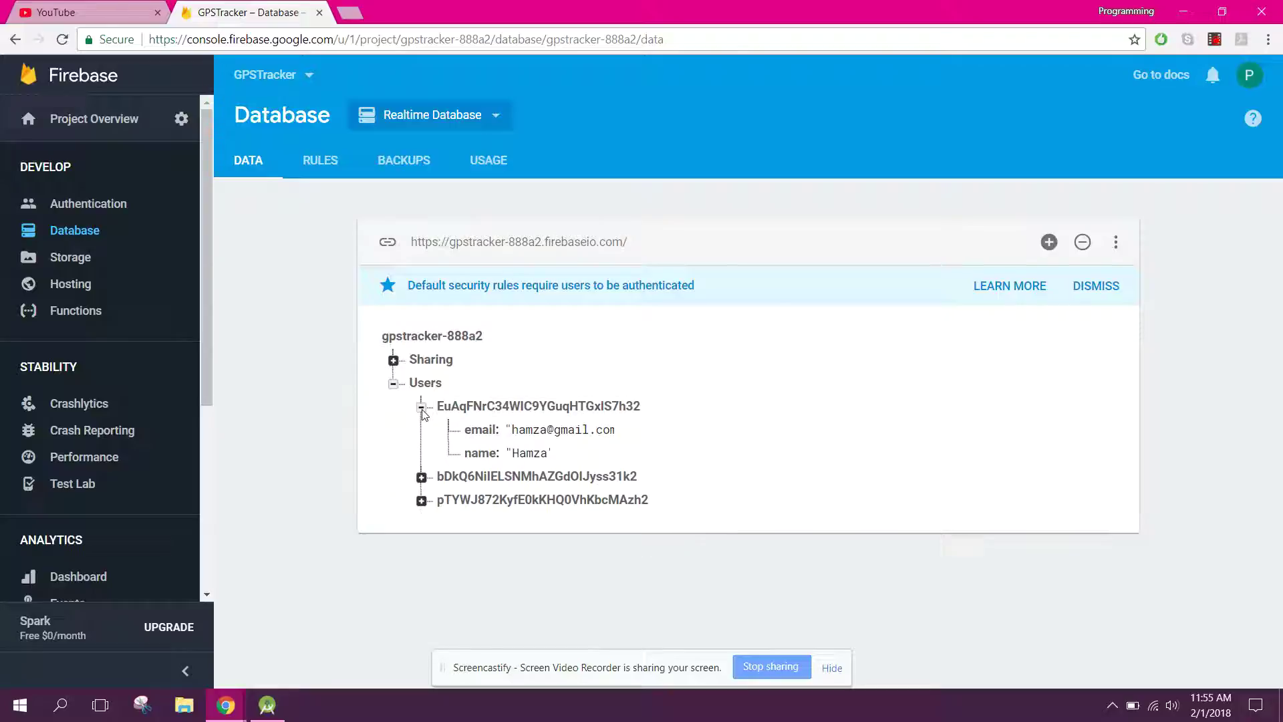
left_click(422, 477)
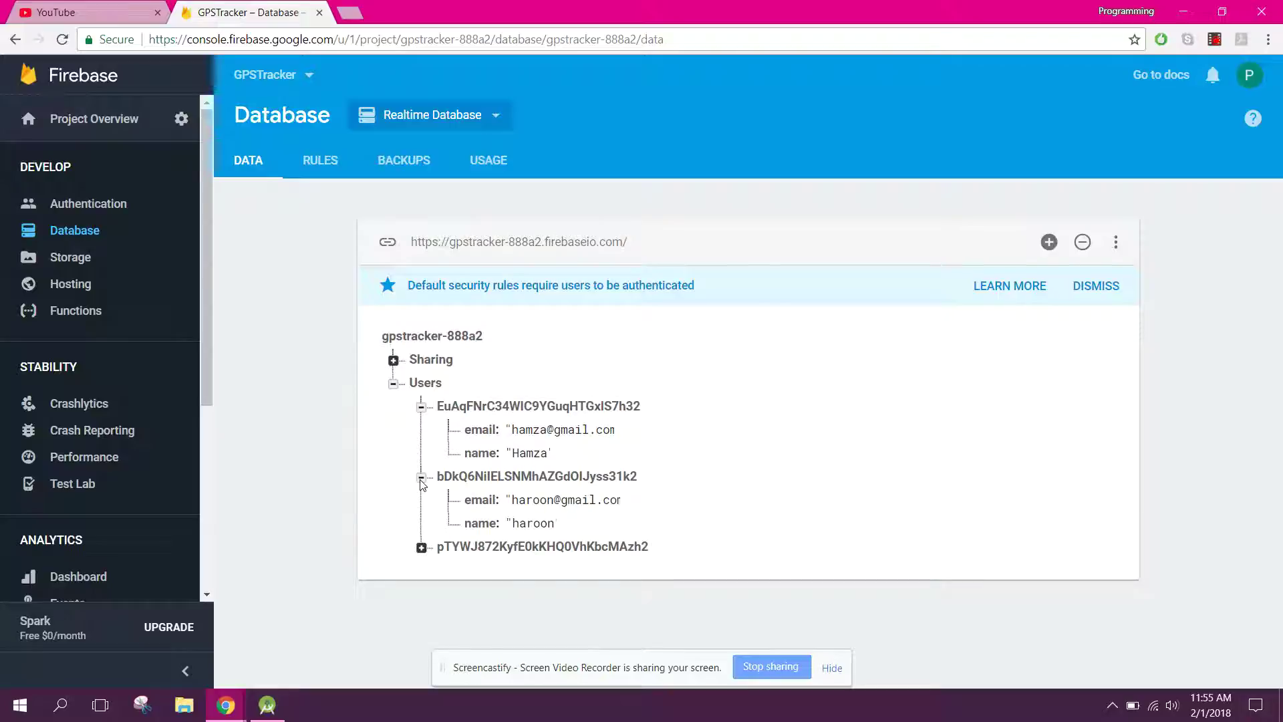
left_click(421, 548)
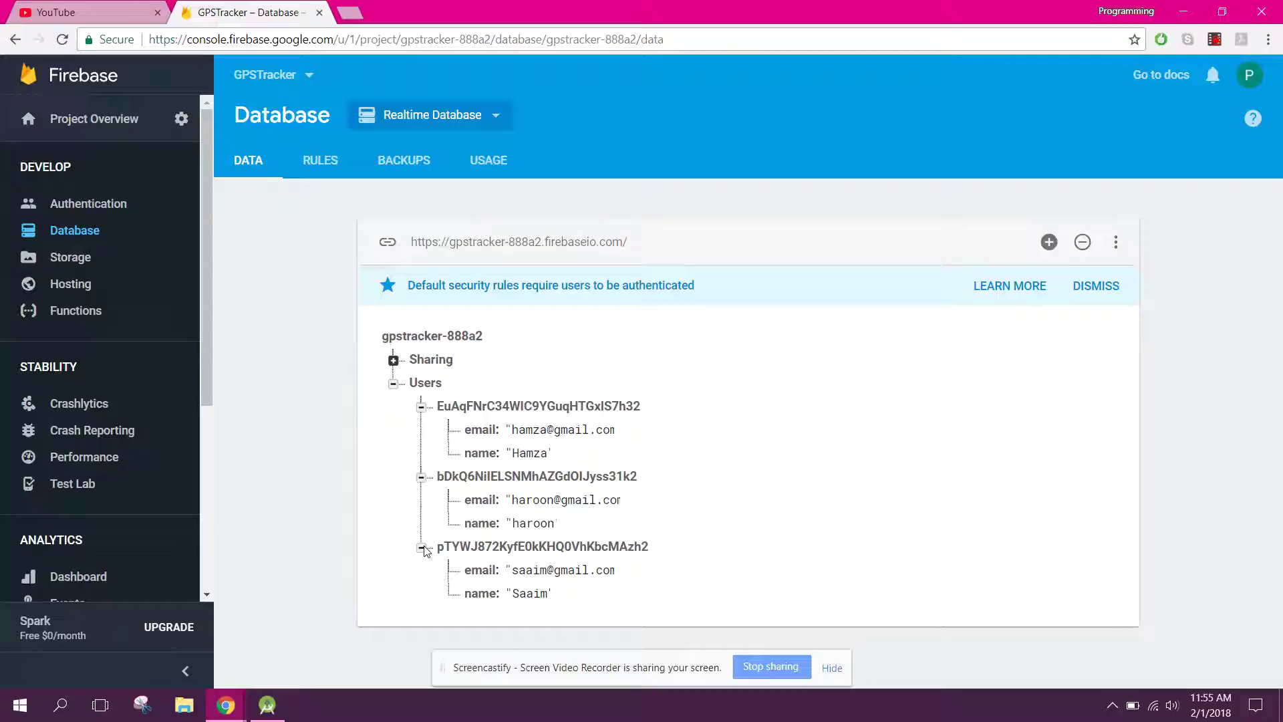
Expand the Sharing node and inspect, then collapse, its two entries.
left_click(393, 360)
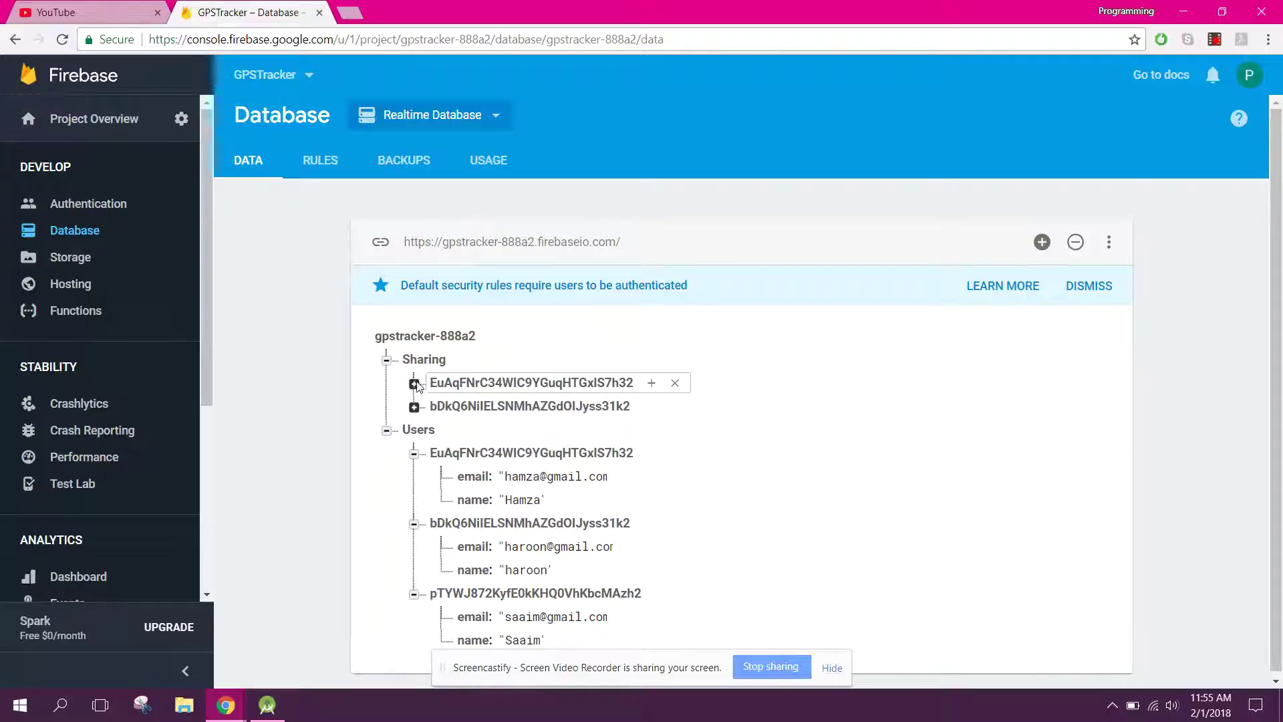
left_click(413, 383)
left_click(414, 476)
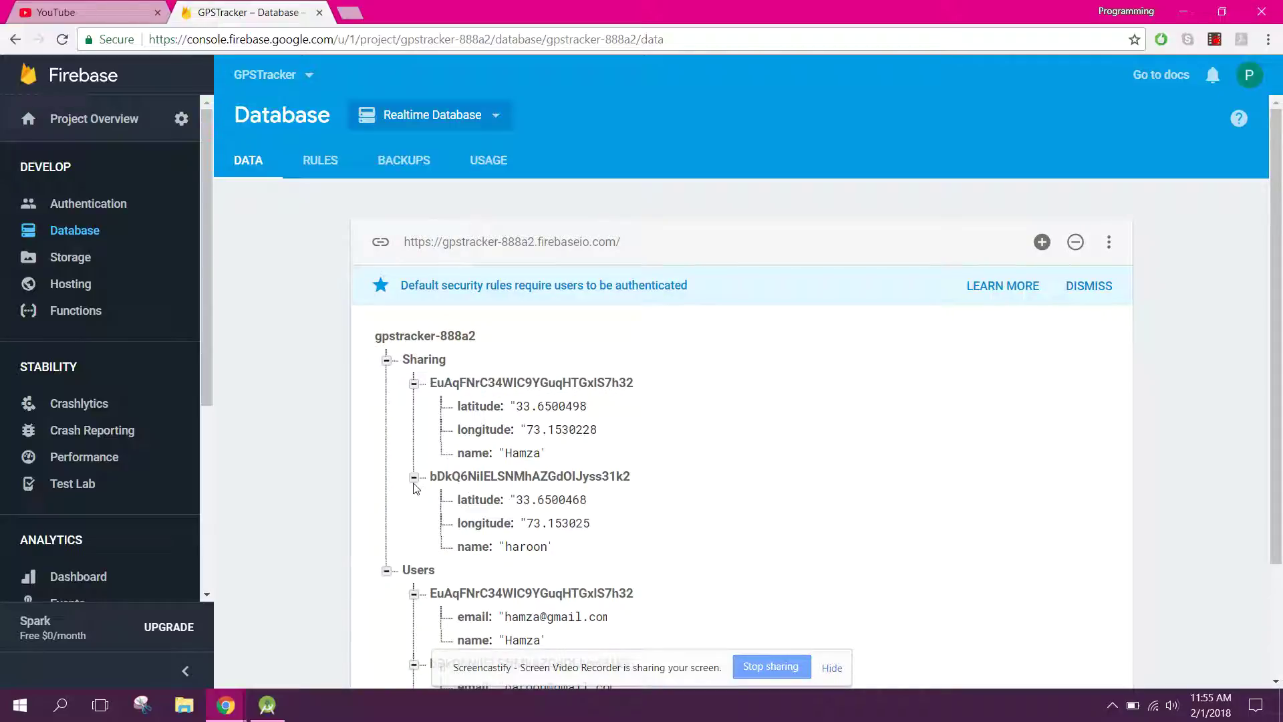
left_click(414, 478)
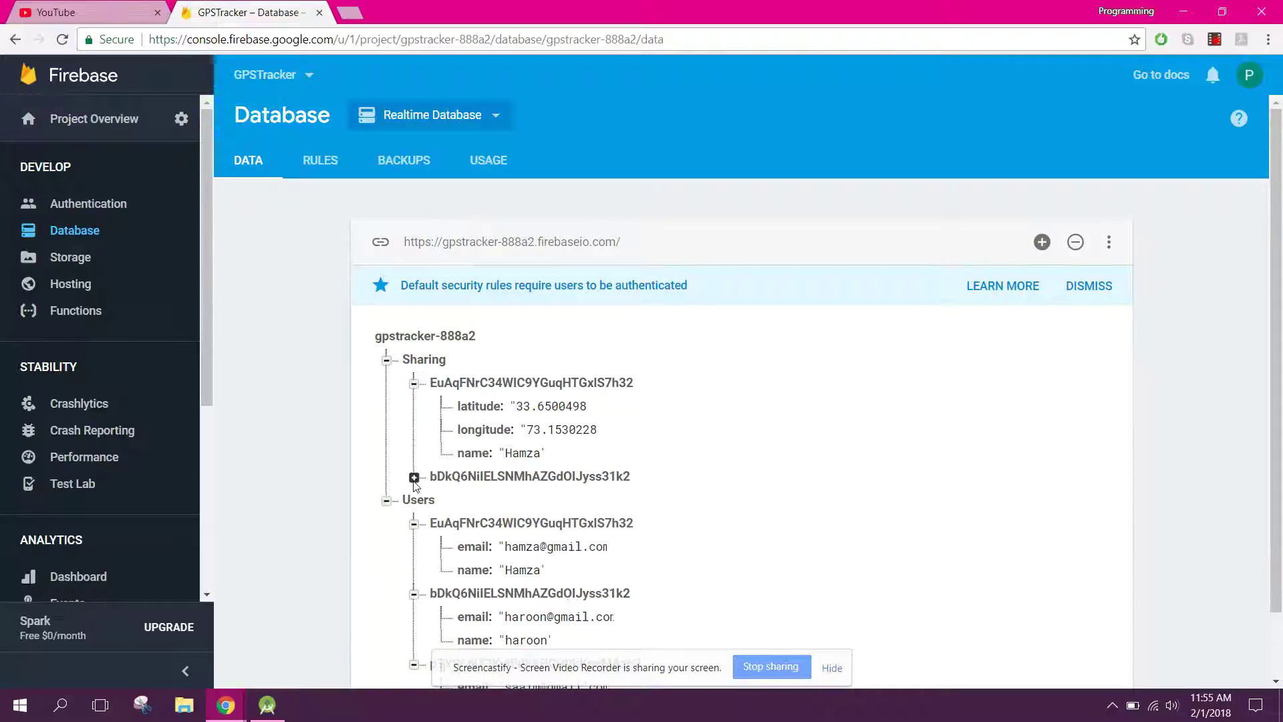
left_click(413, 383)
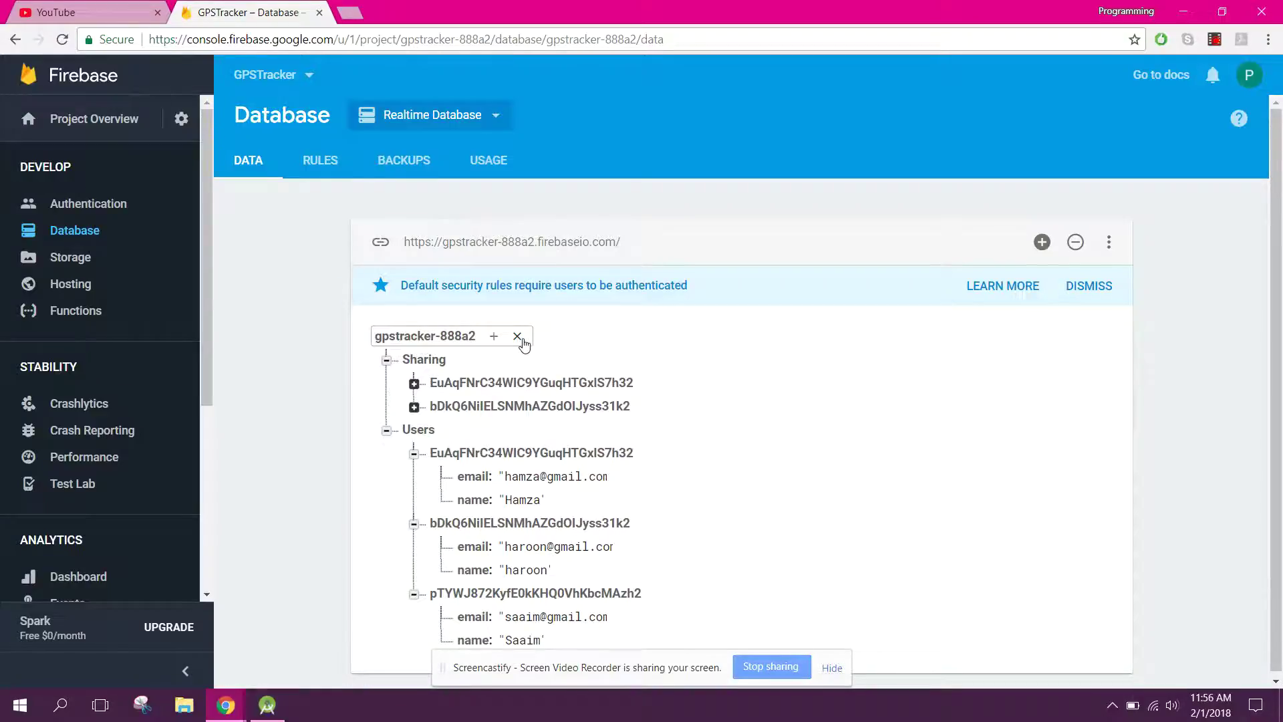
Delete all data under the database root and show the Authentication users list.
left_click(520, 338)
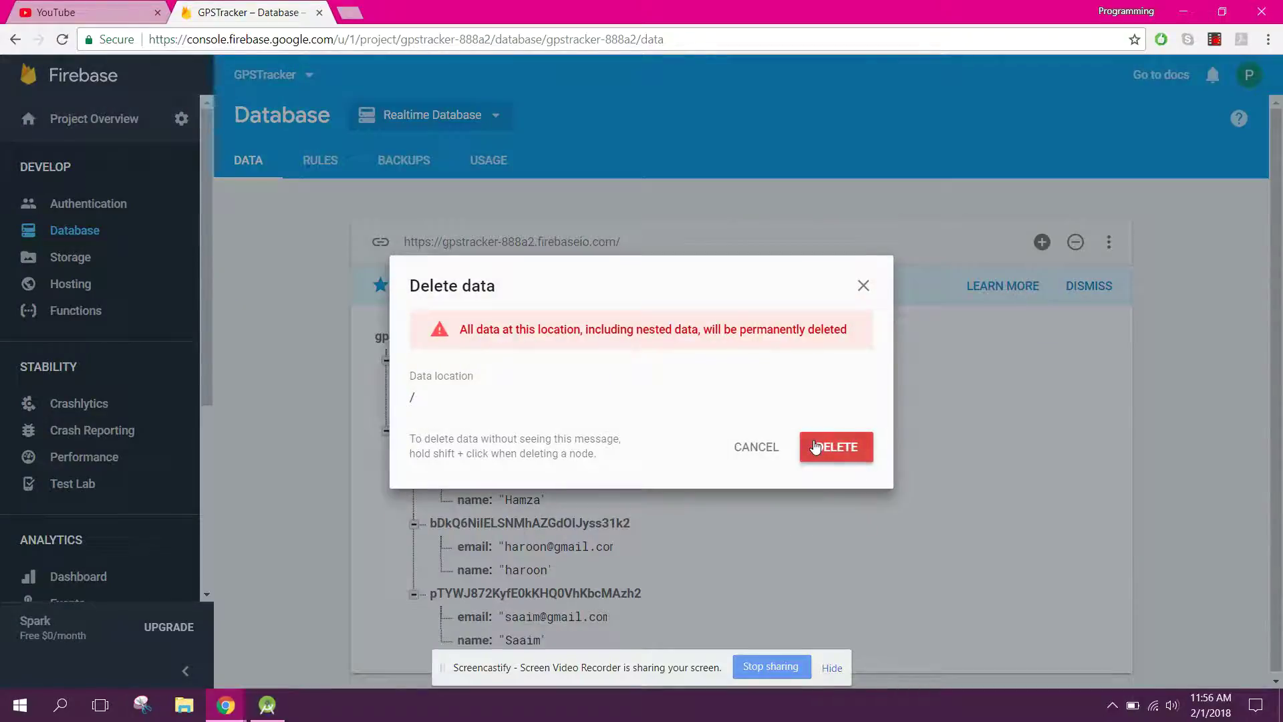
left_click(815, 446)
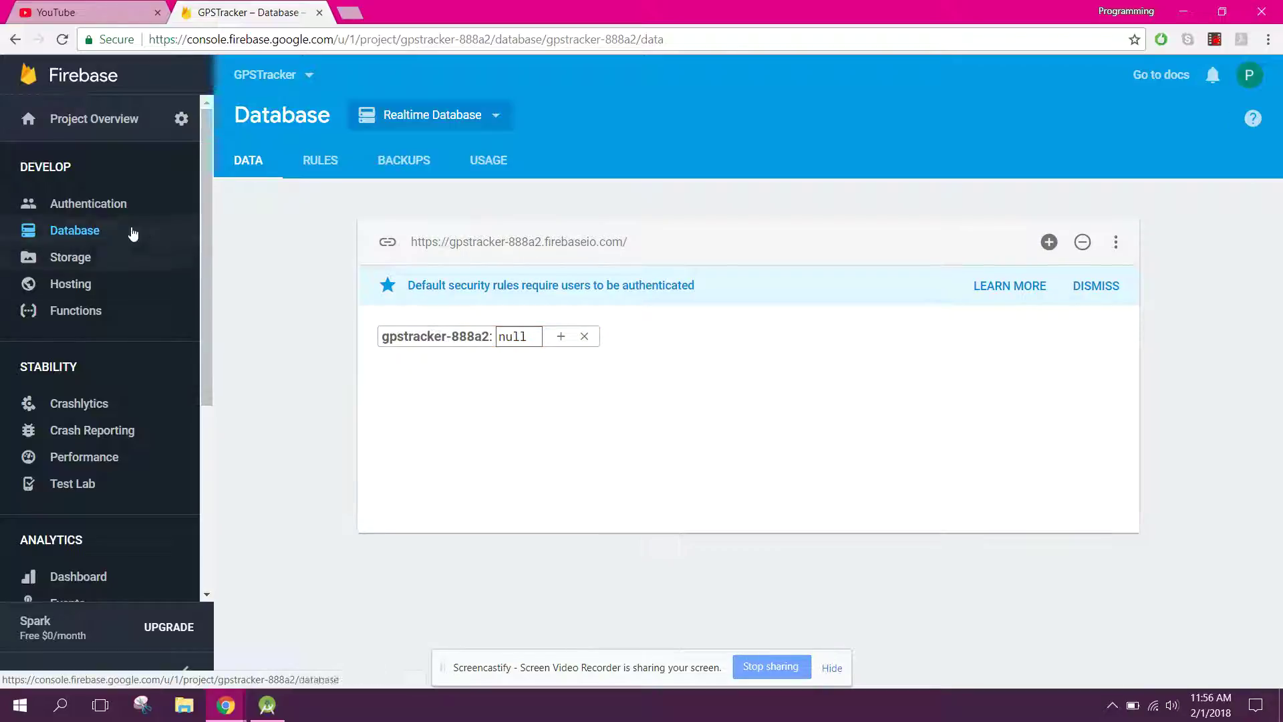
left_click(99, 206)
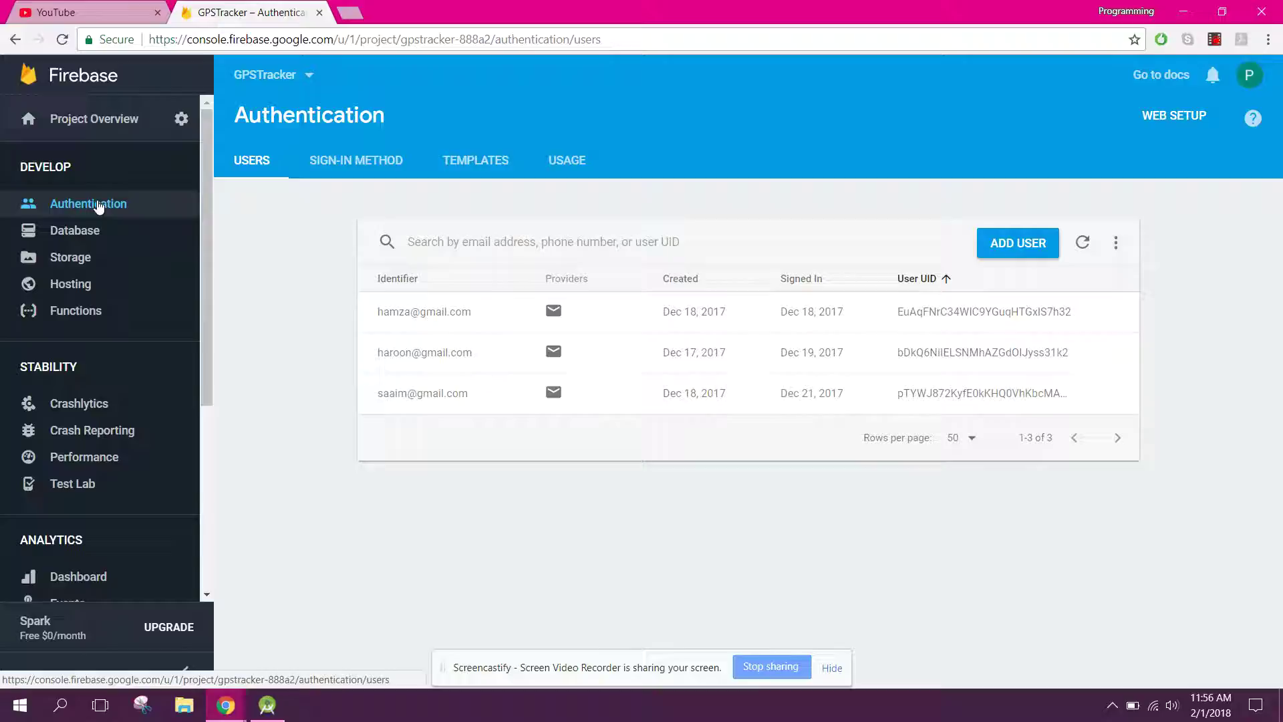
Delete the first two user accounts, confirming each deletion.
left_click(1123, 312)
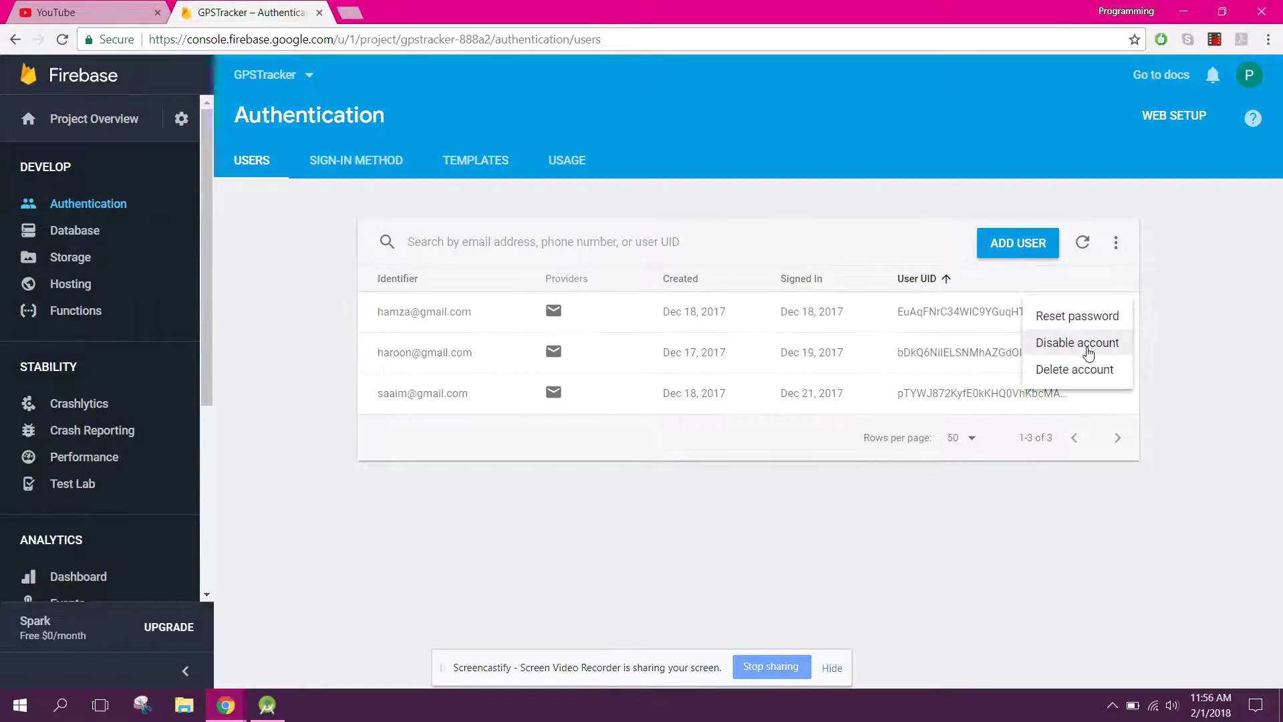
left_click(1096, 370)
left_click(832, 463)
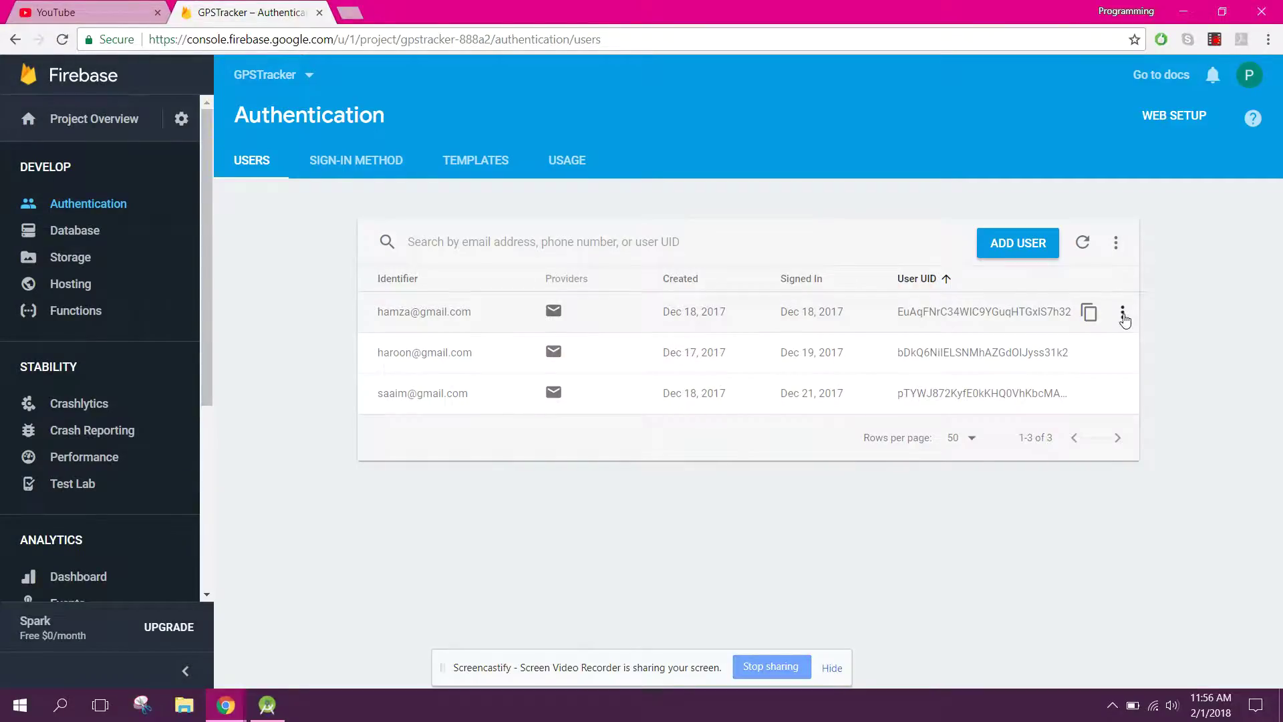
left_click(1122, 312)
left_click(1029, 376)
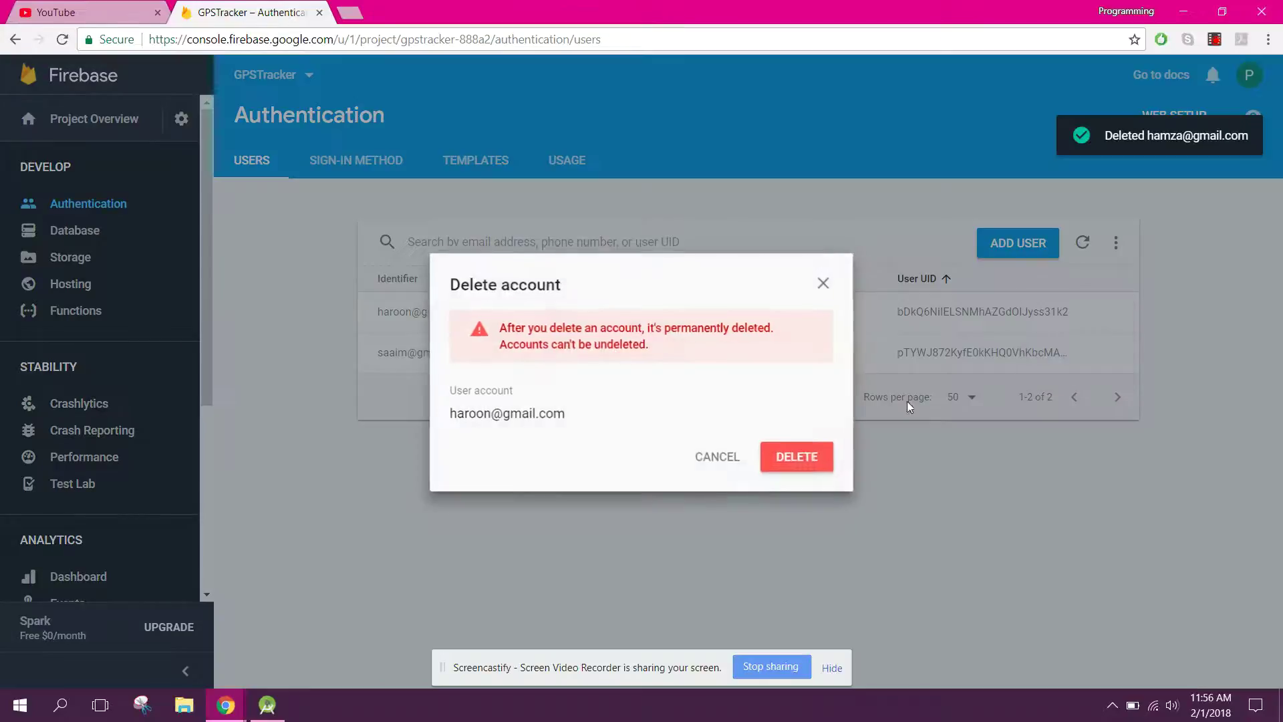
left_click(792, 459)
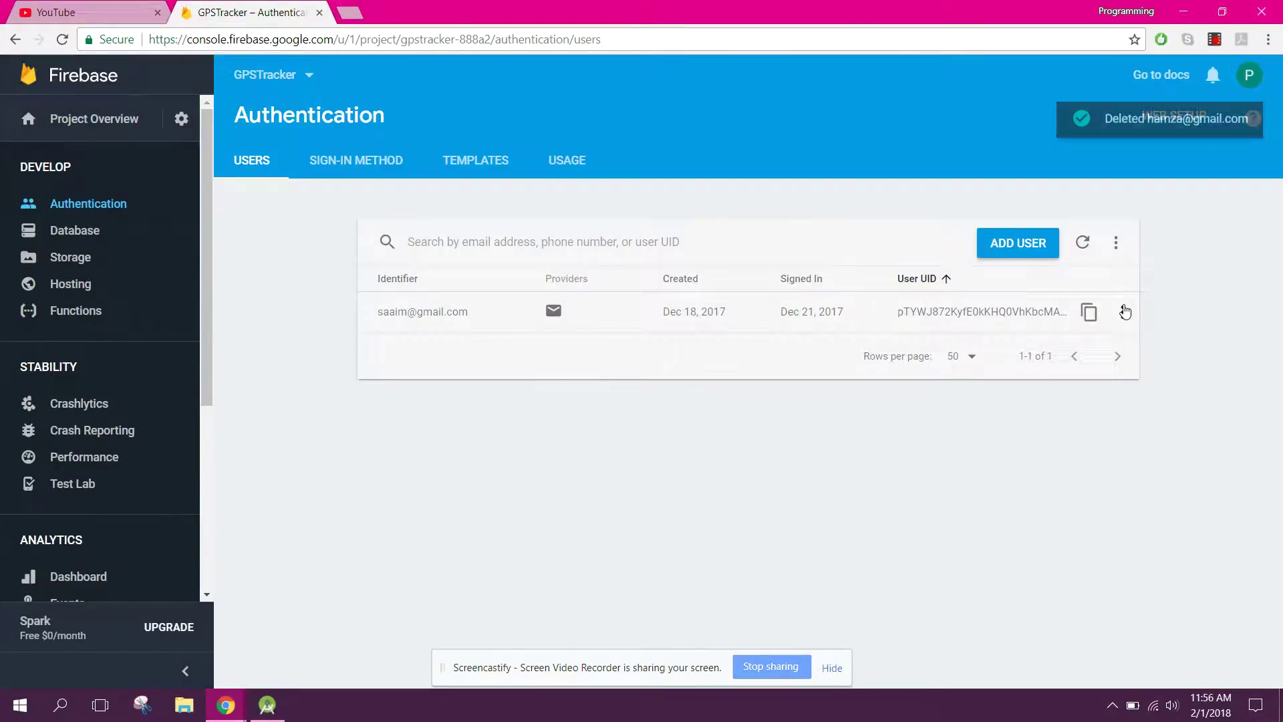
Delete the last user account, then visit the Database and Storage pages.
left_click(1123, 311)
left_click(1069, 373)
left_click(797, 459)
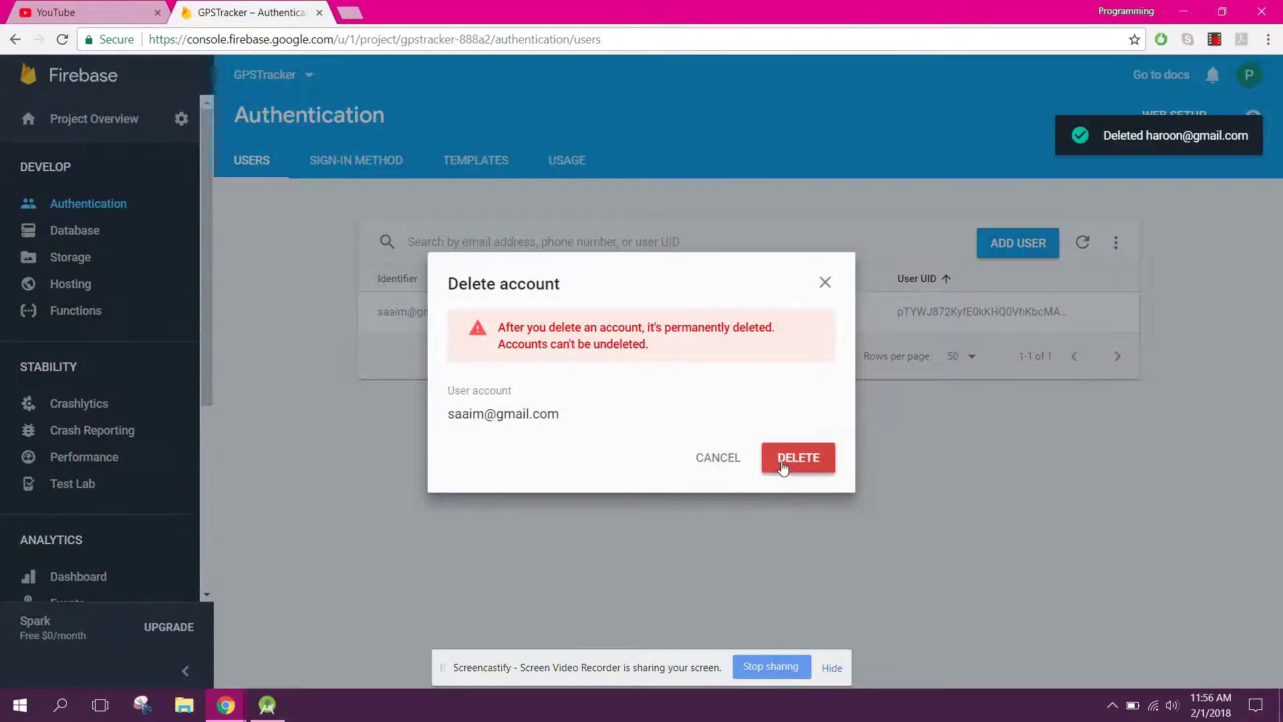
left_click(89, 234)
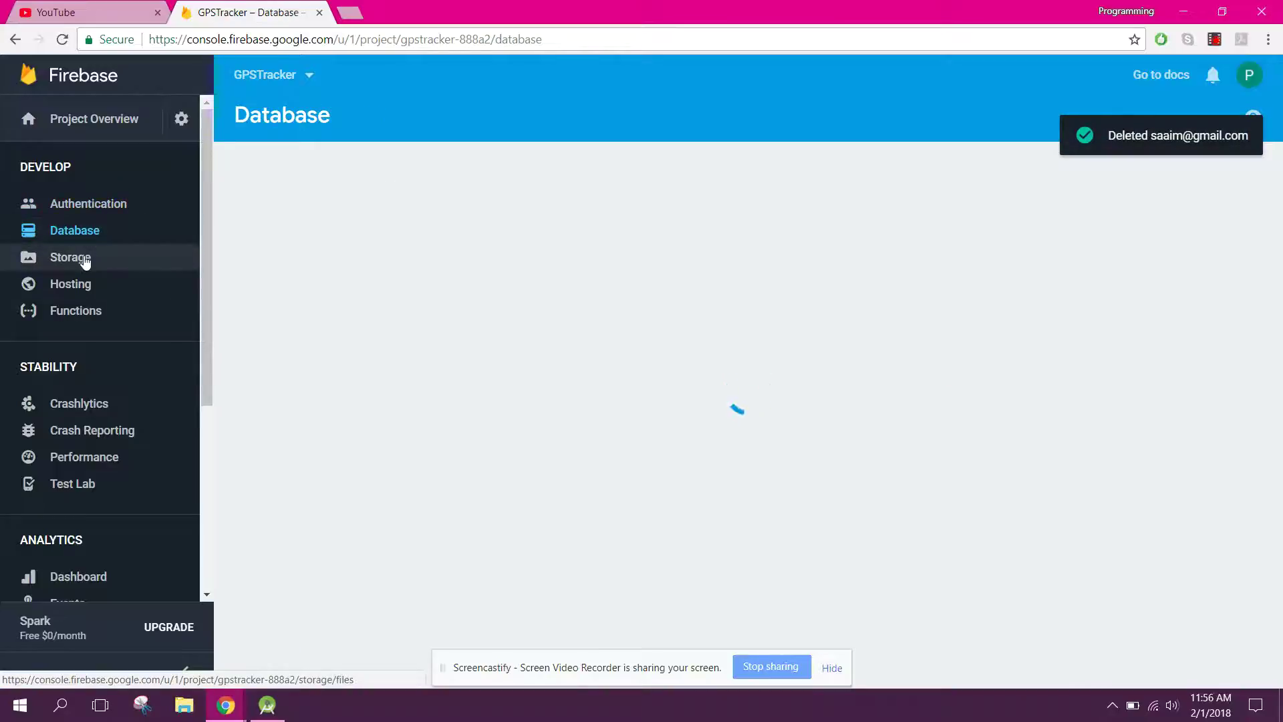
left_click(77, 262)
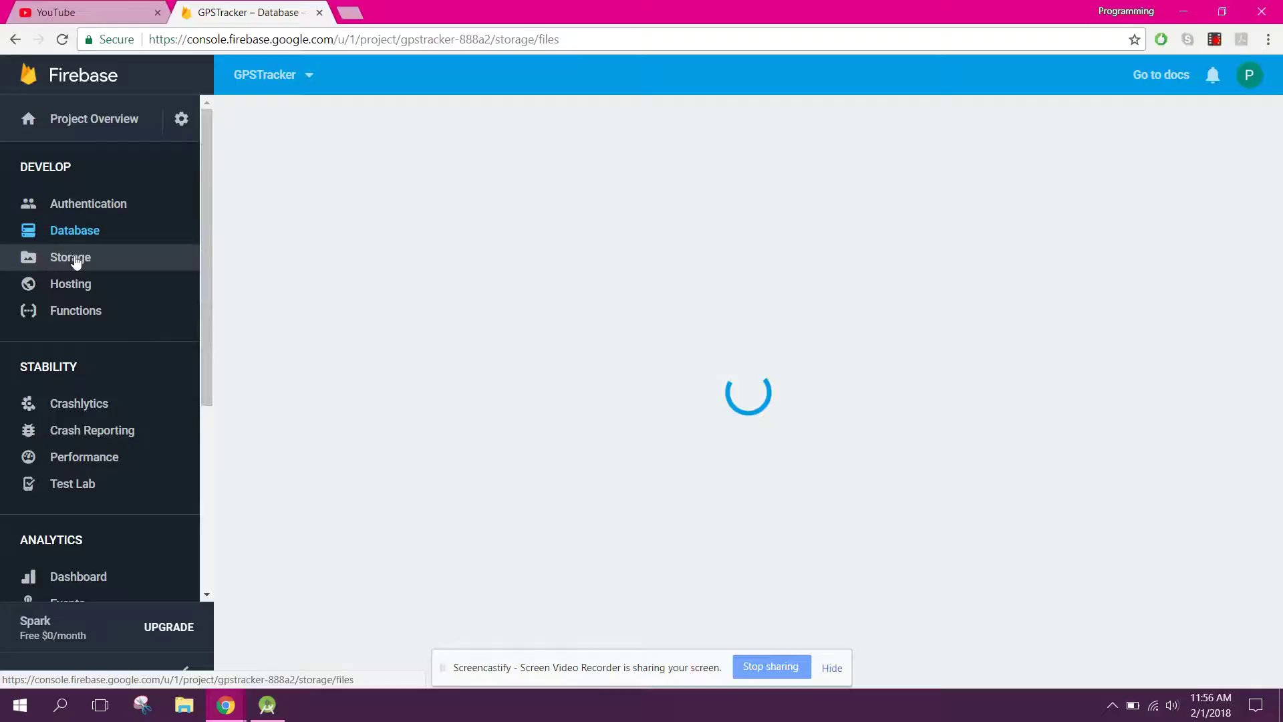